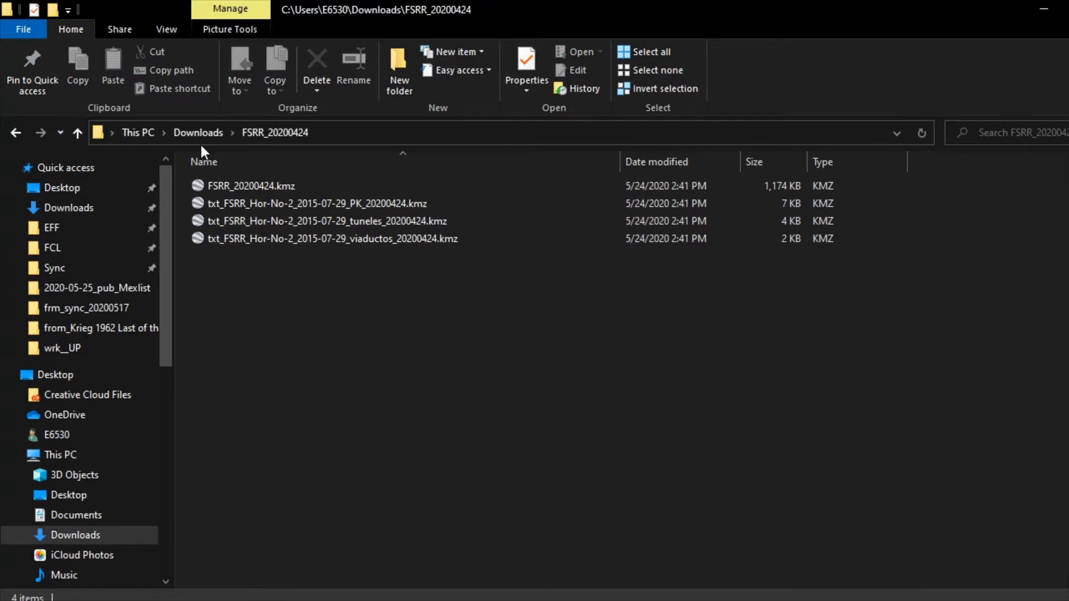
Step: Open FSRR_20200424.kmz in Google Earth Pro and expand it to list its track, viaduct and tunnel folders
left_click(246, 188)
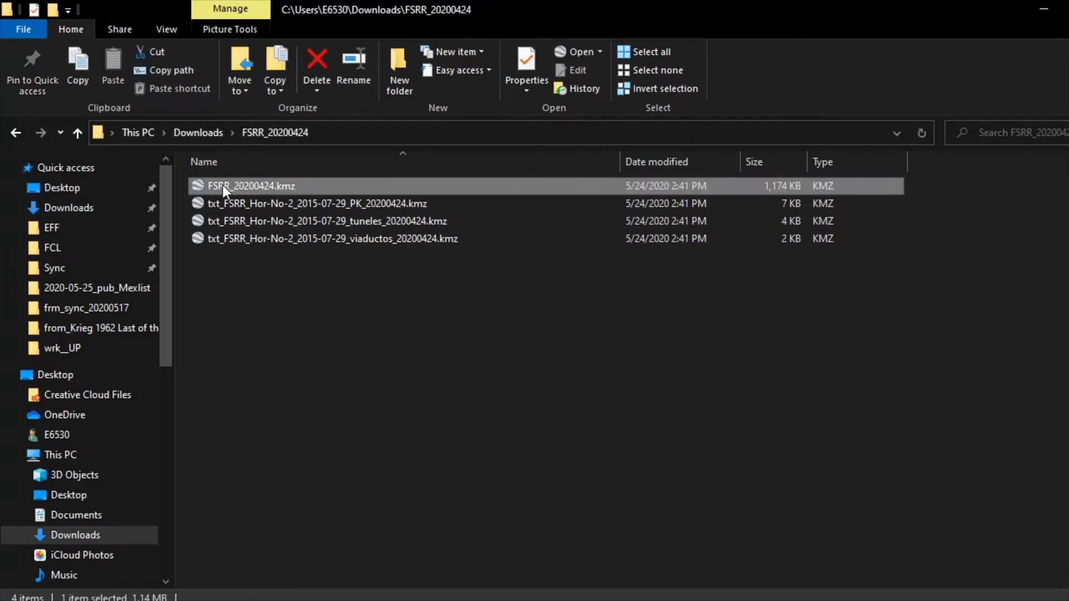
double_click(222, 185)
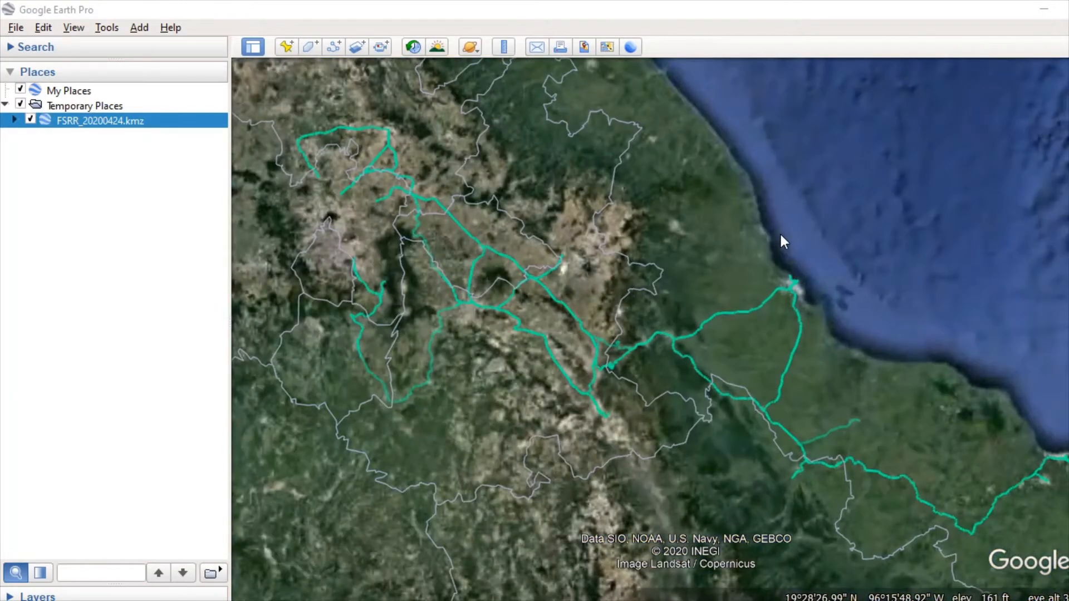
left_click(15, 121)
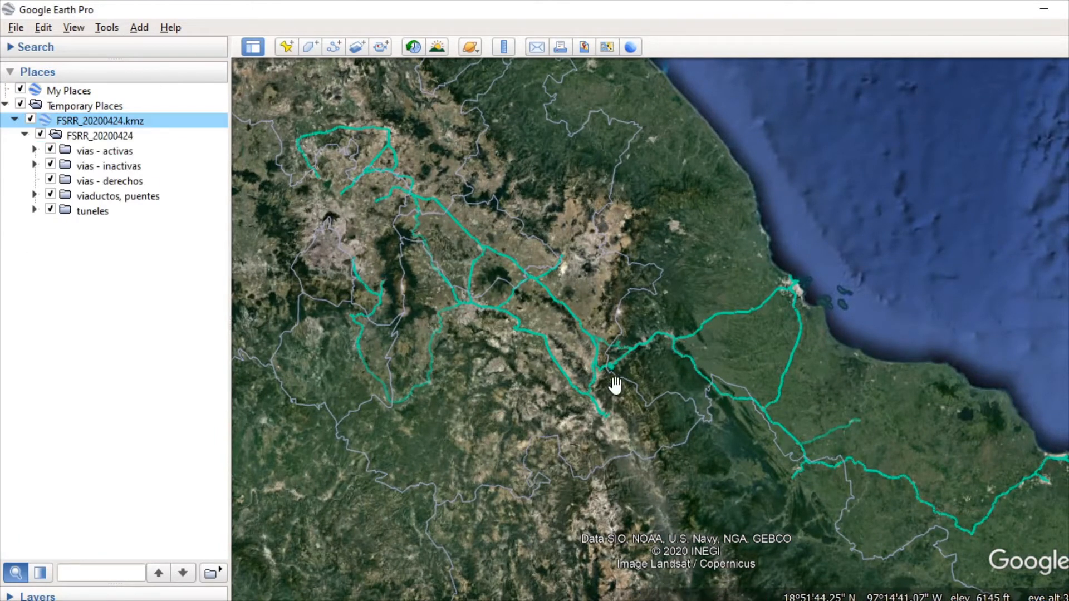
left_click_drag(614, 388, 636, 386)
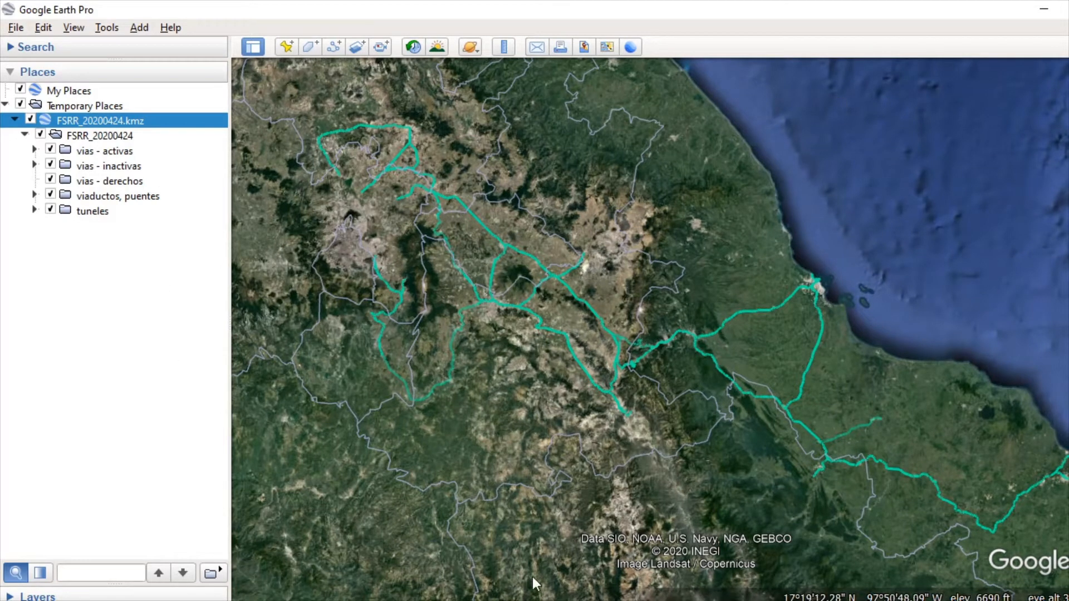
Step: Hide the 1st Level Admin Borders on the map and collapse the list of built-in layers
left_click(10, 598)
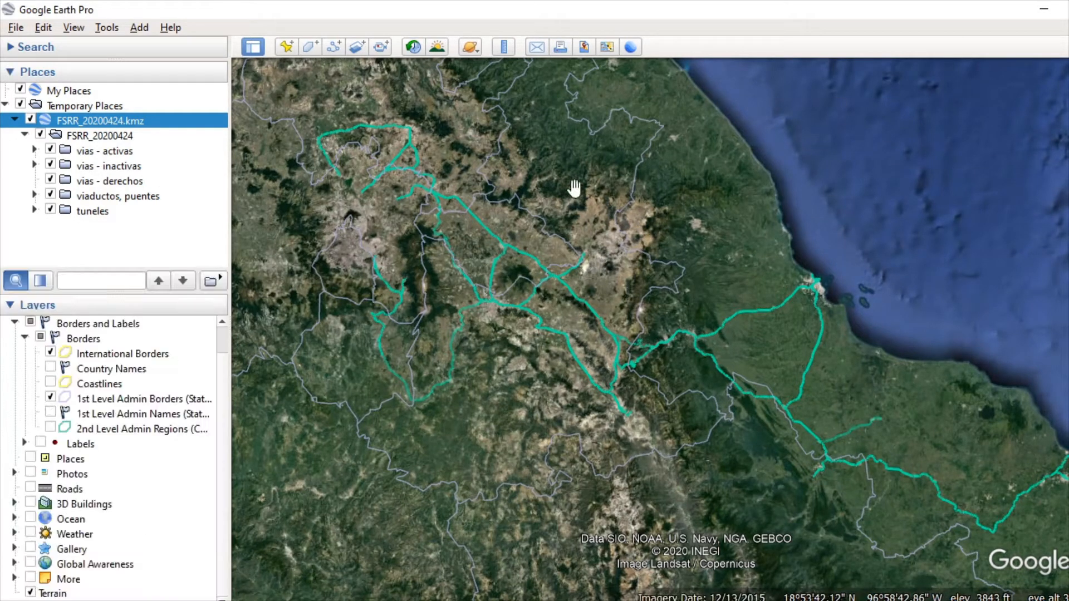
left_click(50, 399)
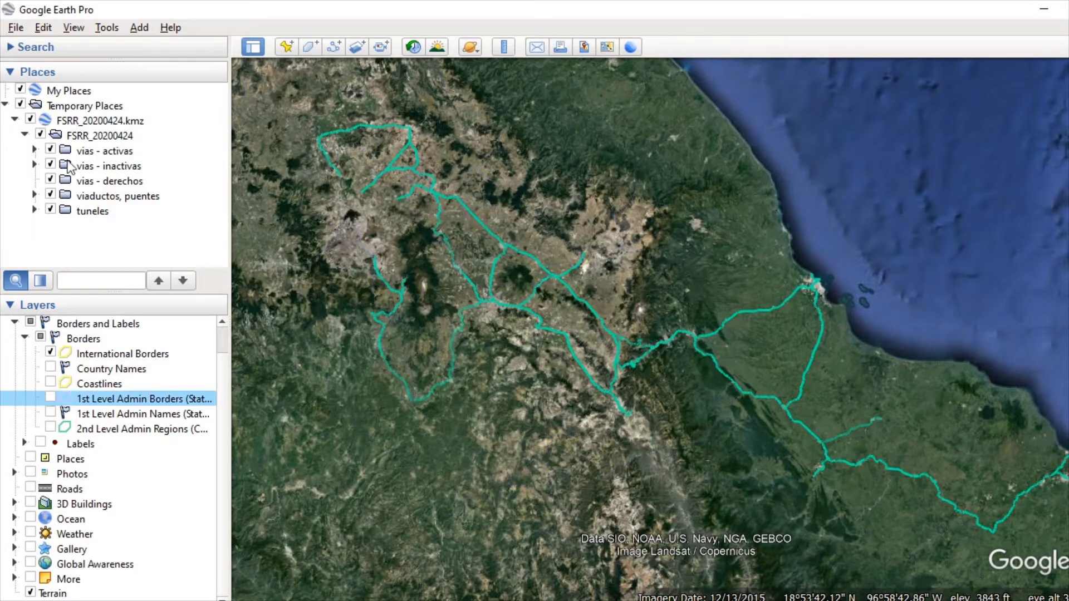
left_click(10, 306)
Step: Hide the vias - activas folder and show it again to see which lines on the map are active tracks
scroll(806, 292, "down", 5)
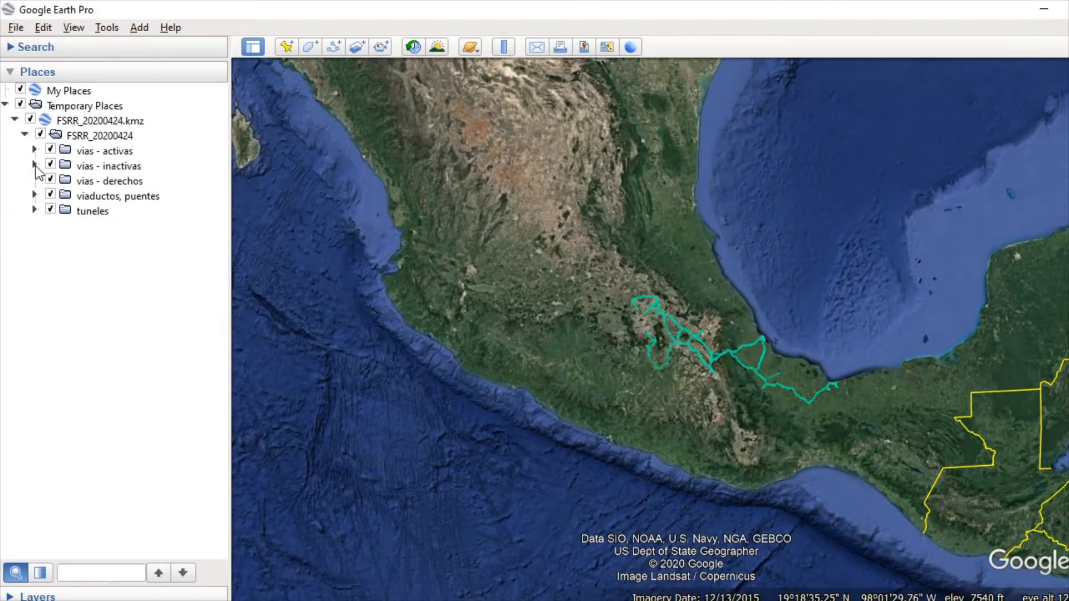
left_click(114, 150)
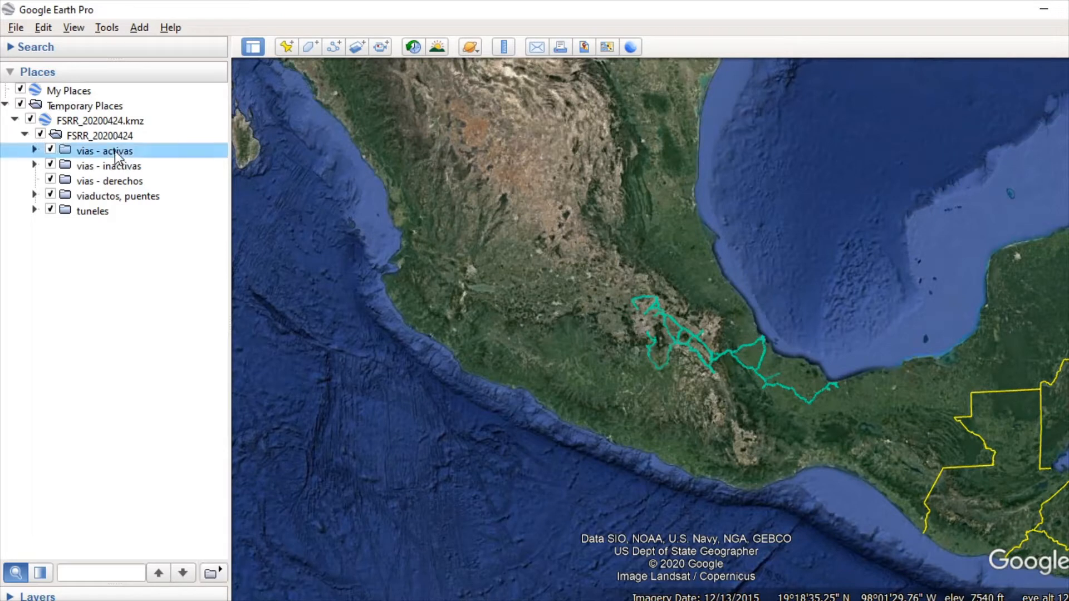
left_click(24, 135)
left_click(25, 135)
left_click(50, 150)
left_click(50, 150)
left_click(51, 150)
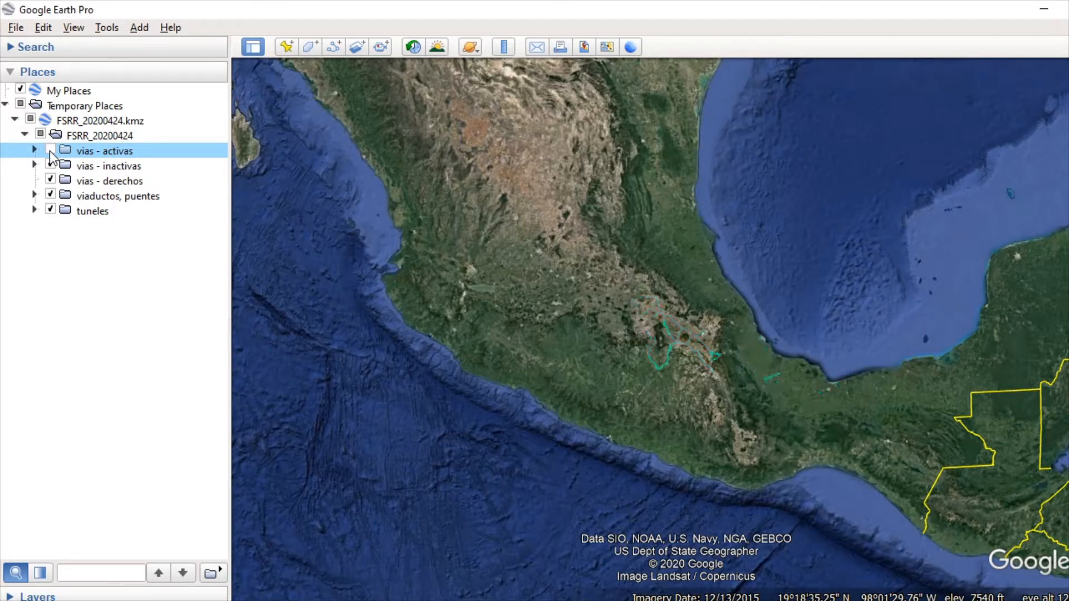
left_click(51, 151)
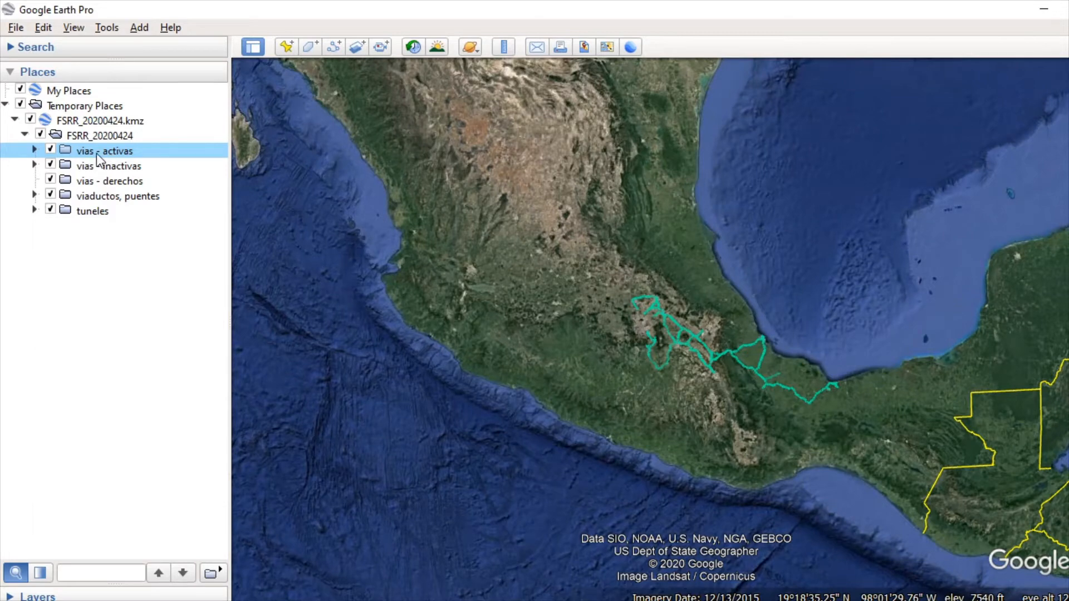
Step: Hide and show again the vias - inactivas folder, and inspect the lines around the two volcanoes up close
left_click(111, 167)
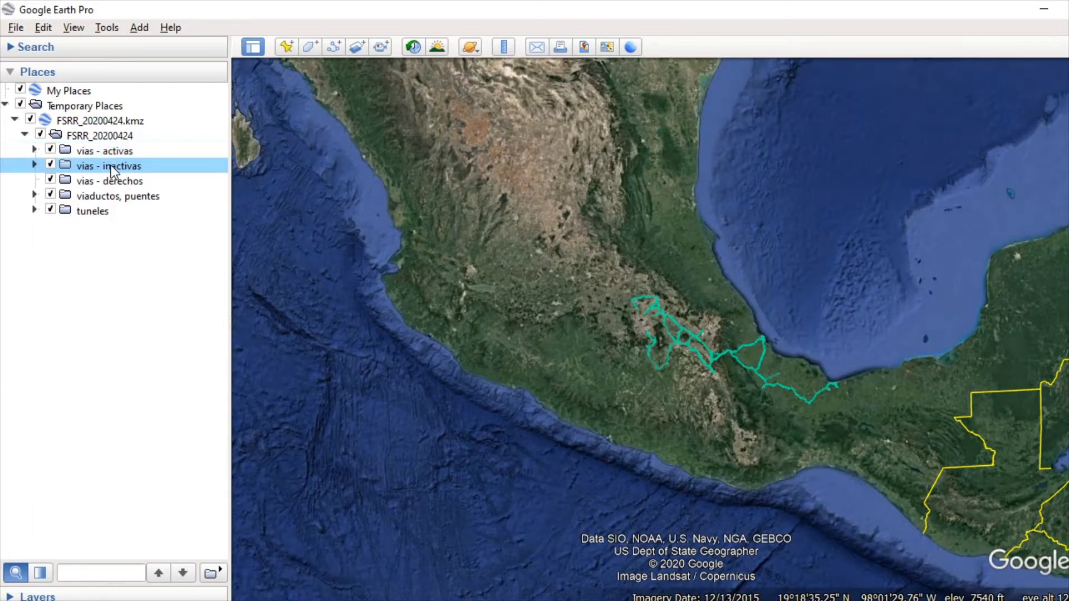
left_click(51, 164)
left_click(51, 165)
scroll(719, 350, "up", 8)
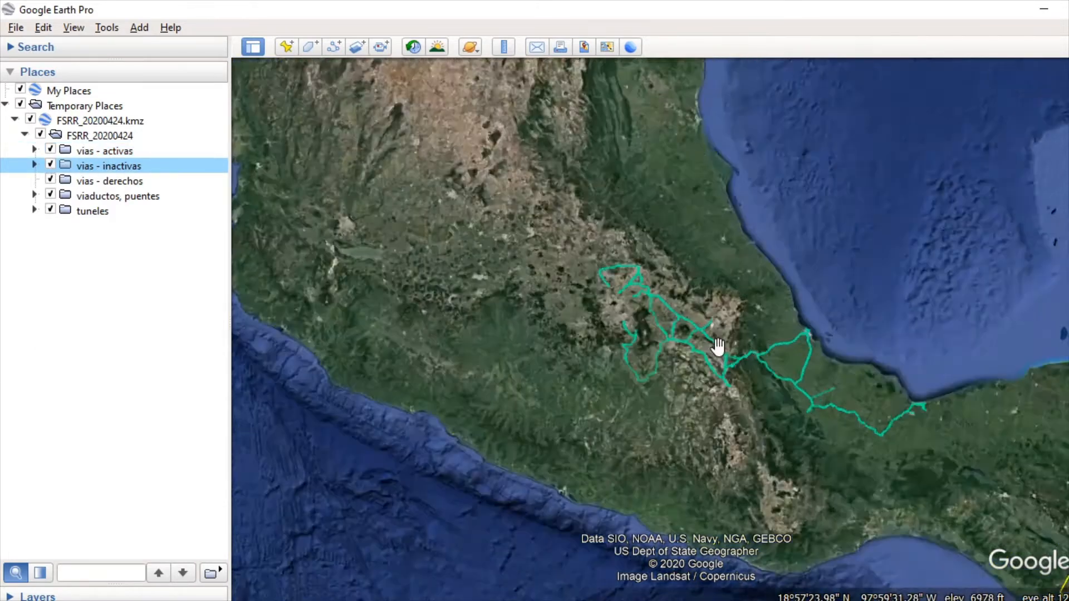
left_click_drag(596, 362, 666, 291)
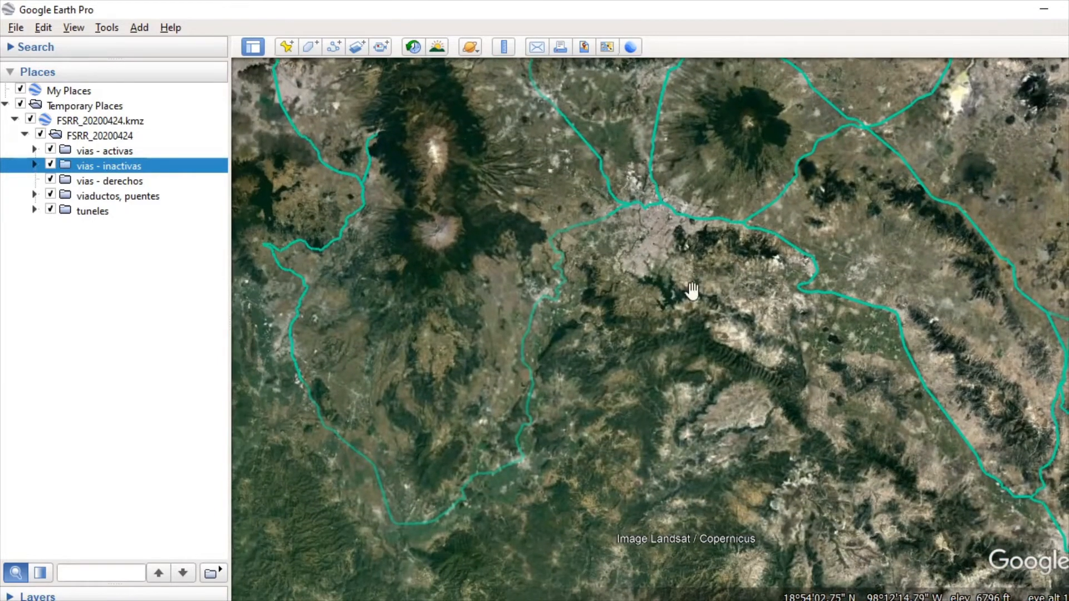
scroll(557, 362, "down", 10)
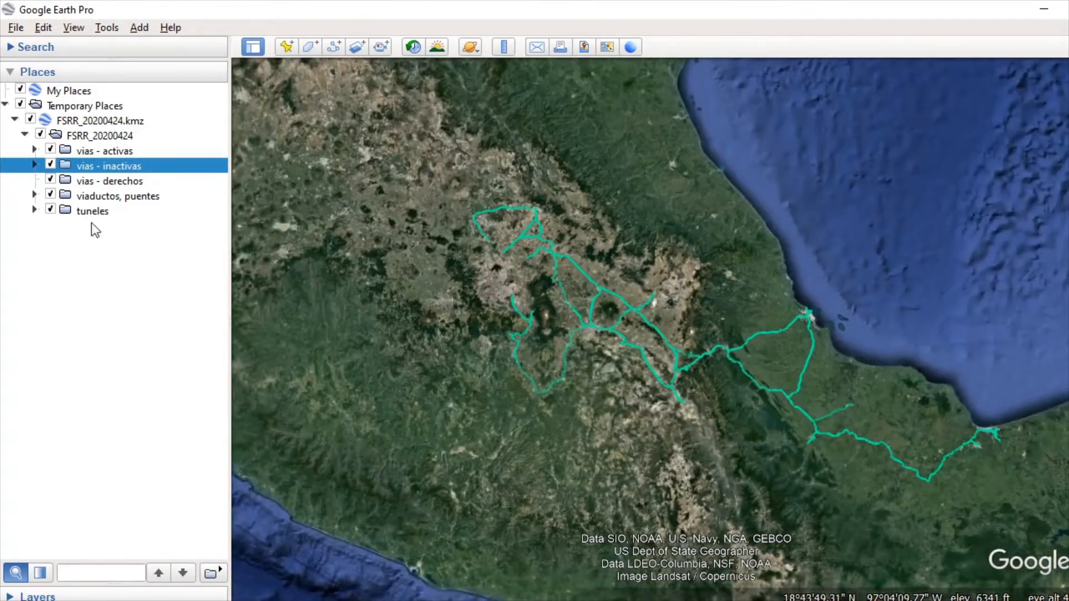
Step: Select the vias - derechos folder, and expand the viaductos, puentes folder while flying the map to its features
left_click(107, 185)
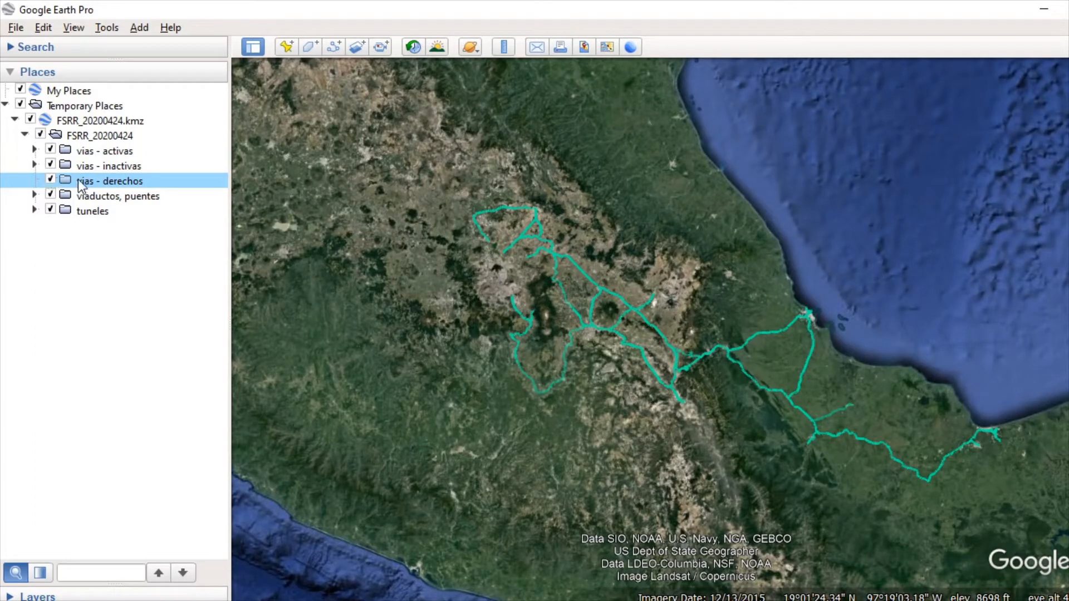
left_click(78, 196)
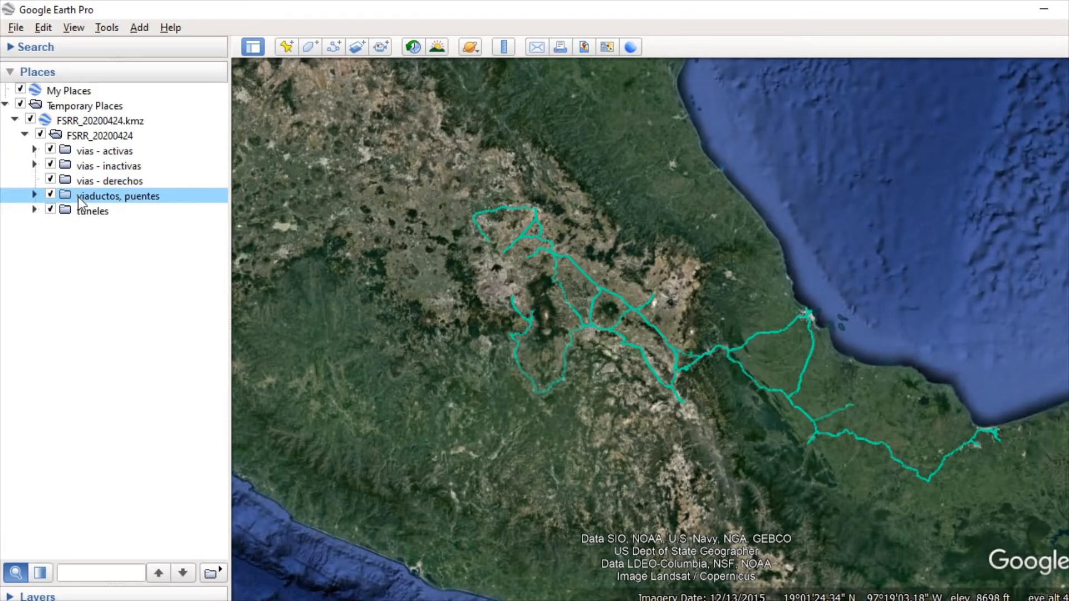
double_click(78, 196)
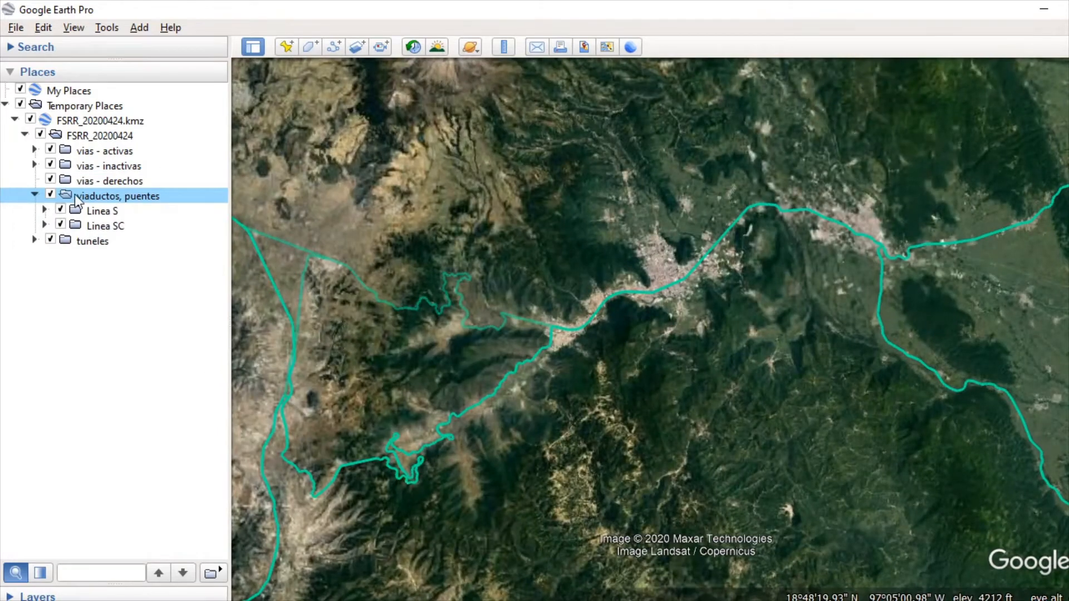
Step: Inspect a curved mountain viaduct up close and switch the viaductos, puentes folder off and on to compare its overlay with the imagery
scroll(563, 390, "up", 5)
left_click_drag(563, 389, 856, 313)
scroll(785, 277, "down", 3)
scroll(423, 500, "up", 5)
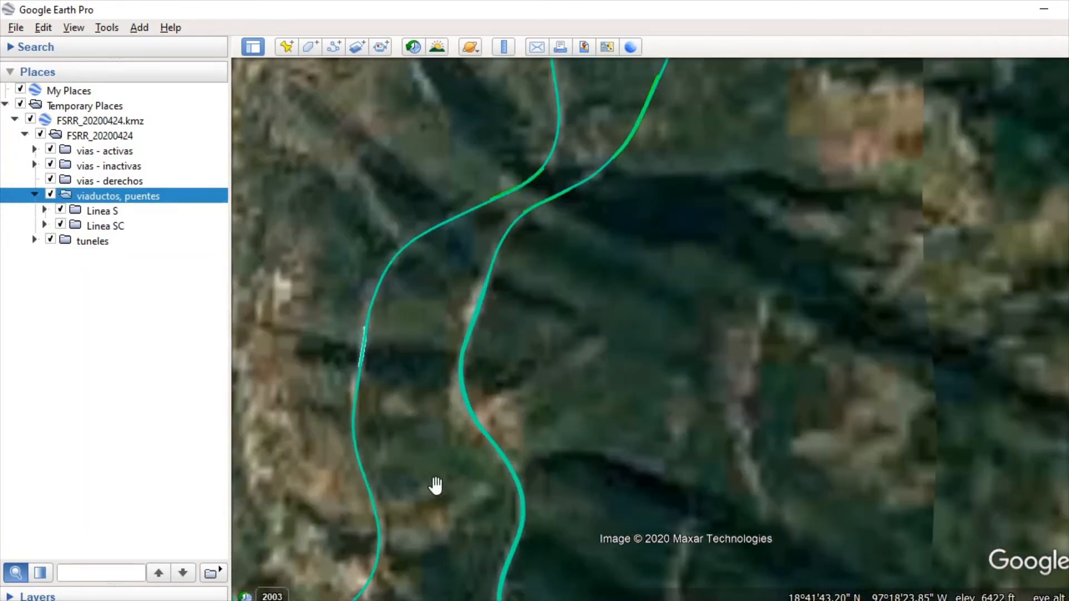
left_click_drag(487, 443, 857, 101)
left_click_drag(775, 264, 759, 294)
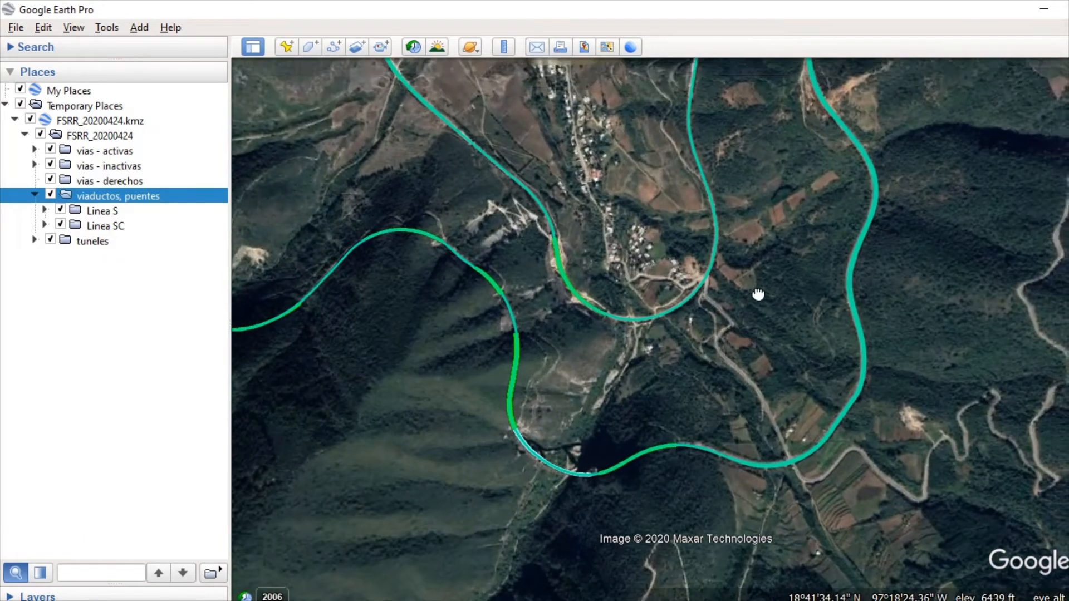
left_click_drag(515, 508, 620, 354)
scroll(685, 308, "up", 4)
left_click_drag(727, 279, 807, 278)
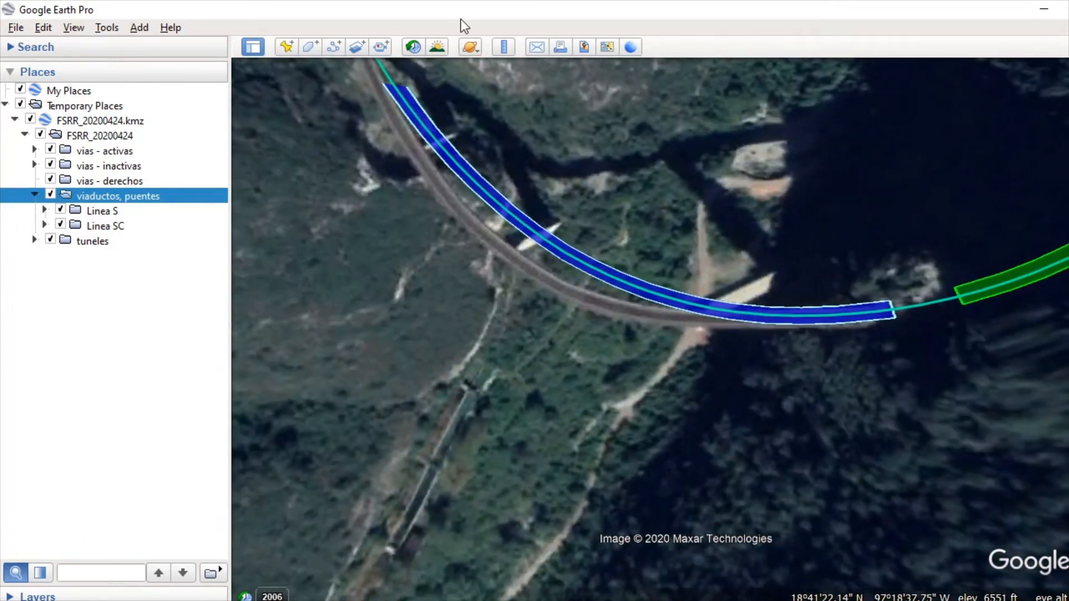
left_click(50, 195)
left_click(51, 195)
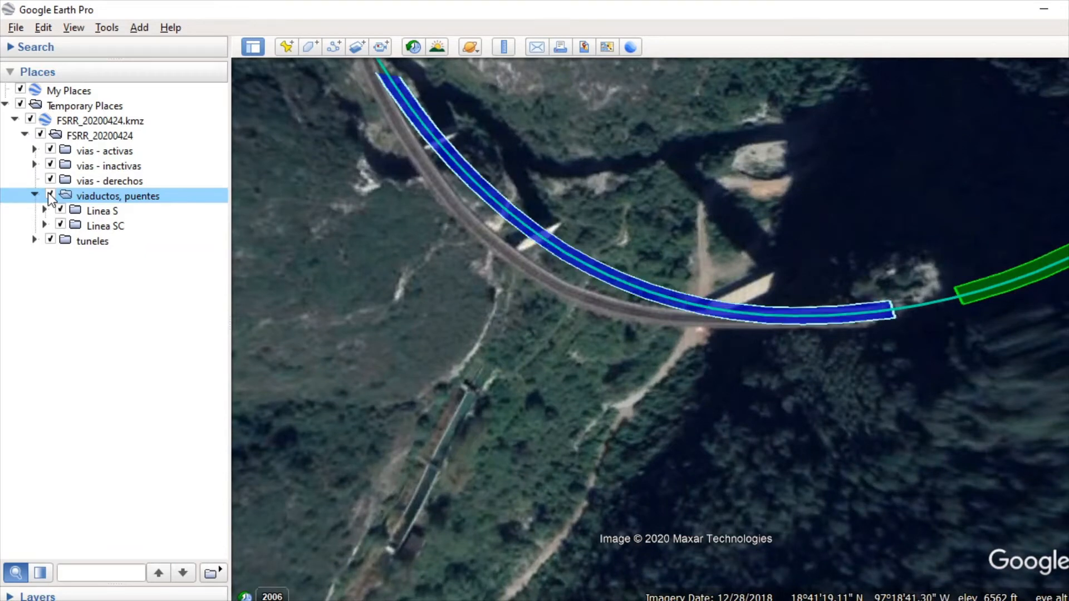
Step: Inspect the green tunnel section beside the viaduct by switching the tuneles folder off and on, and collapse the viaductos, puentes folder
left_click_drag(844, 358, 719, 432)
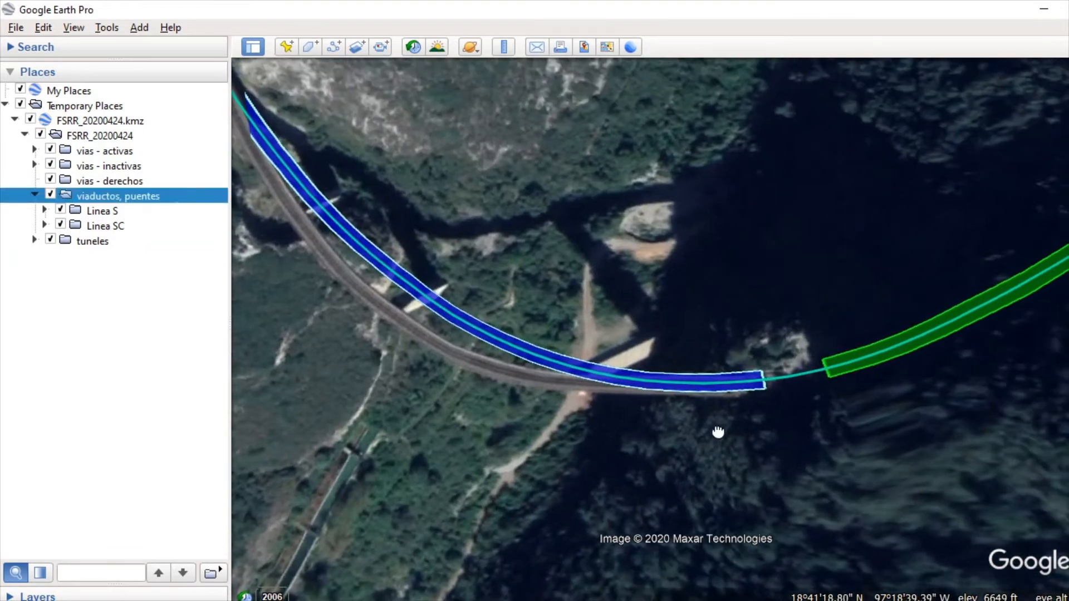
left_click_drag(919, 334, 589, 484)
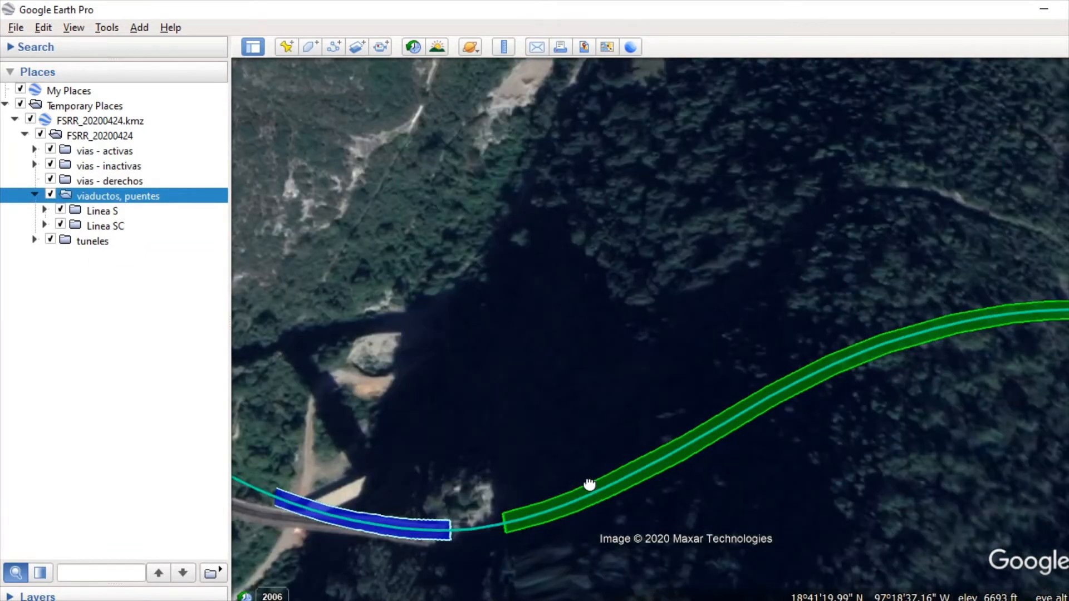
left_click(51, 239)
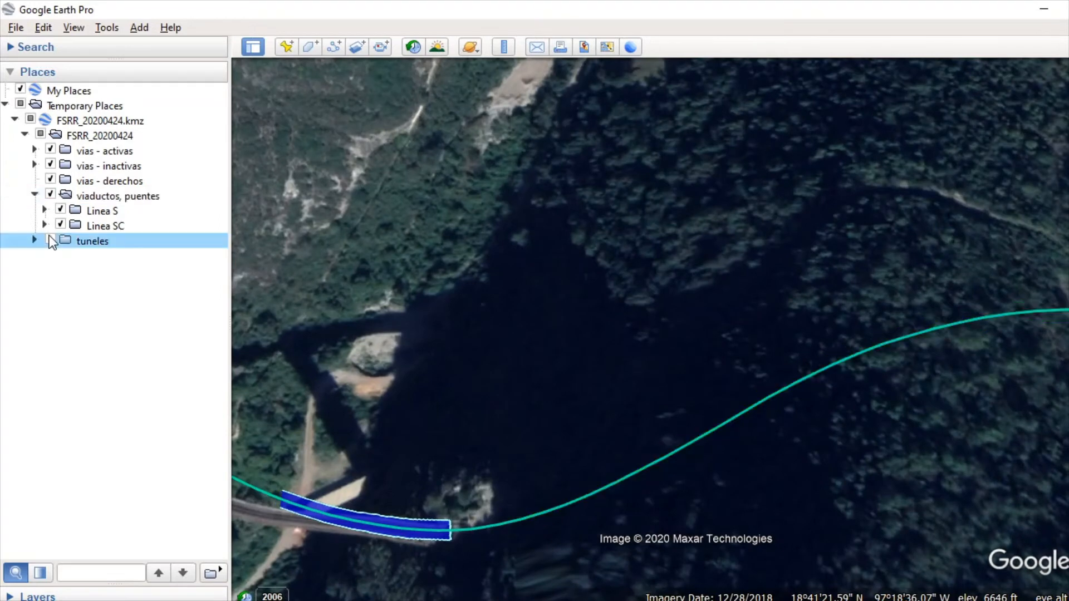
left_click(51, 240)
scroll(494, 240, "down", 5)
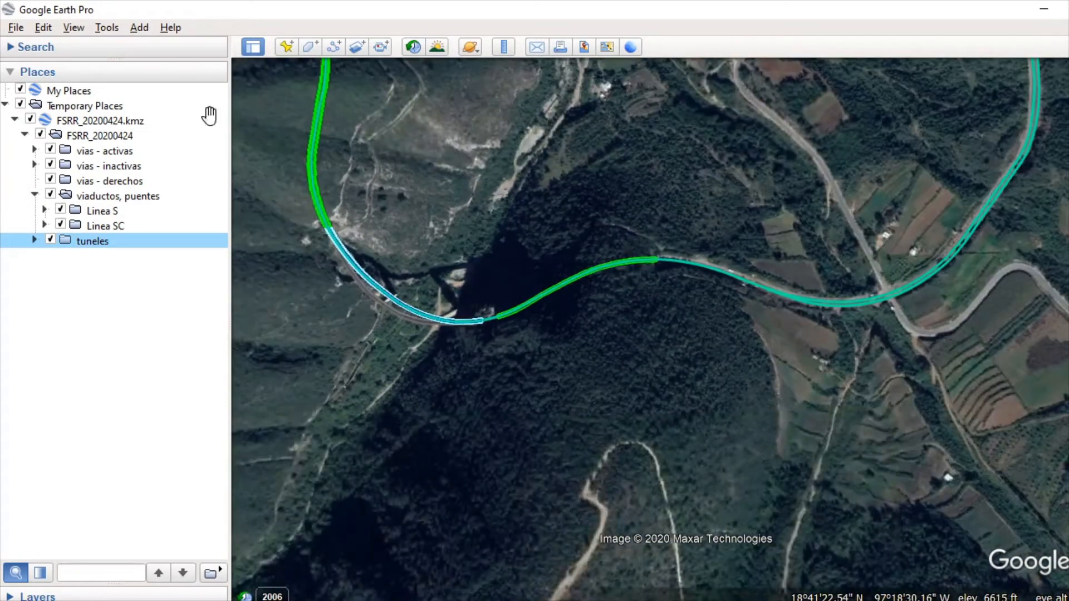
left_click(35, 195)
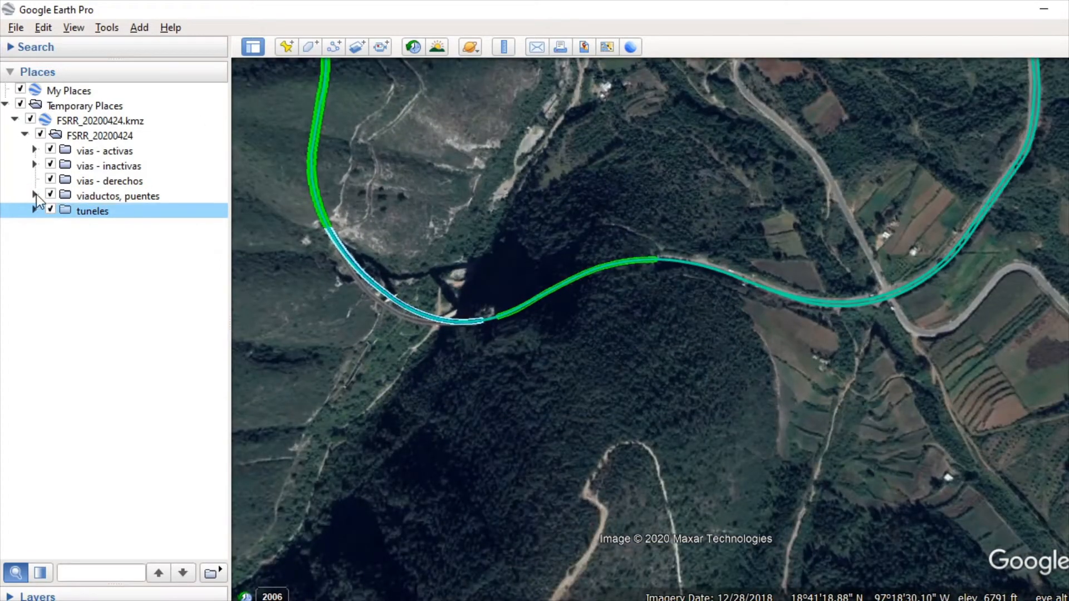
Step: View the winding mountain section of the railway and switch its vias - activas lines off and on
left_click(110, 151)
scroll(840, 210, "down", 5)
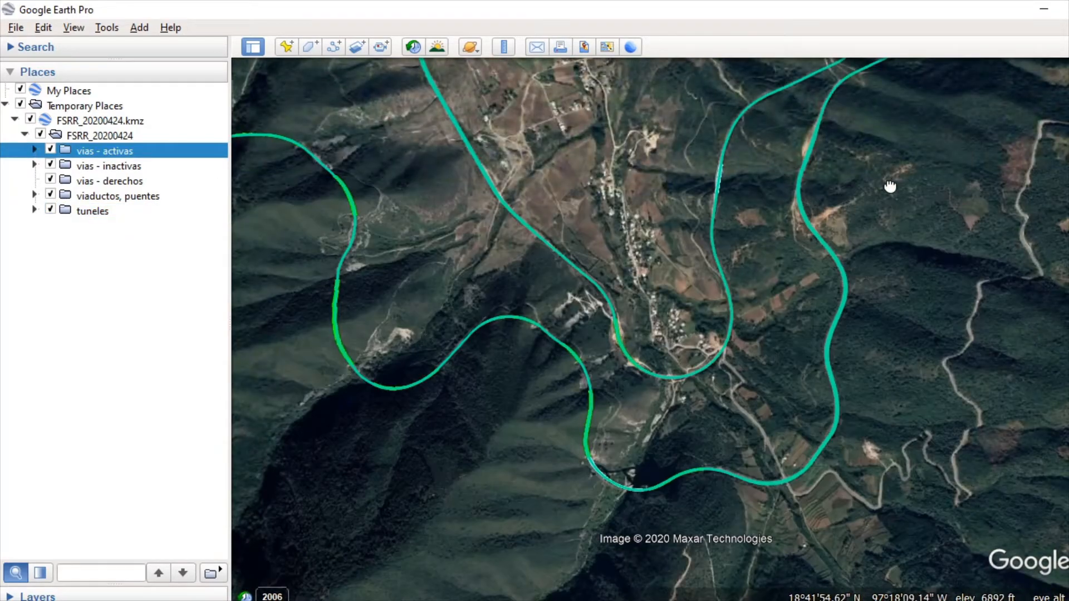
scroll(855, 249, "down", 5)
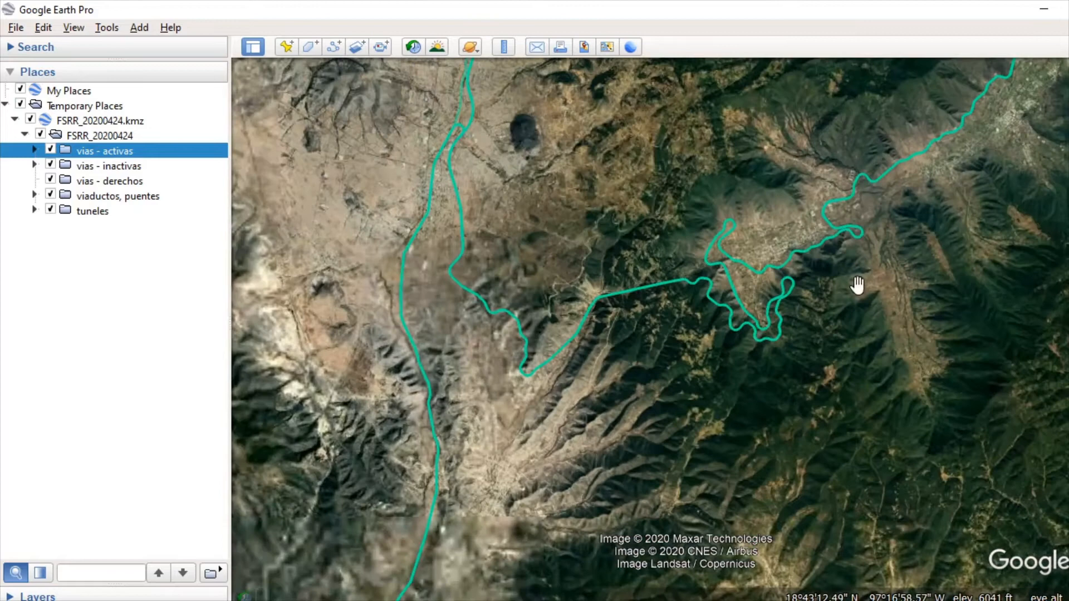
left_click_drag(858, 285, 813, 284)
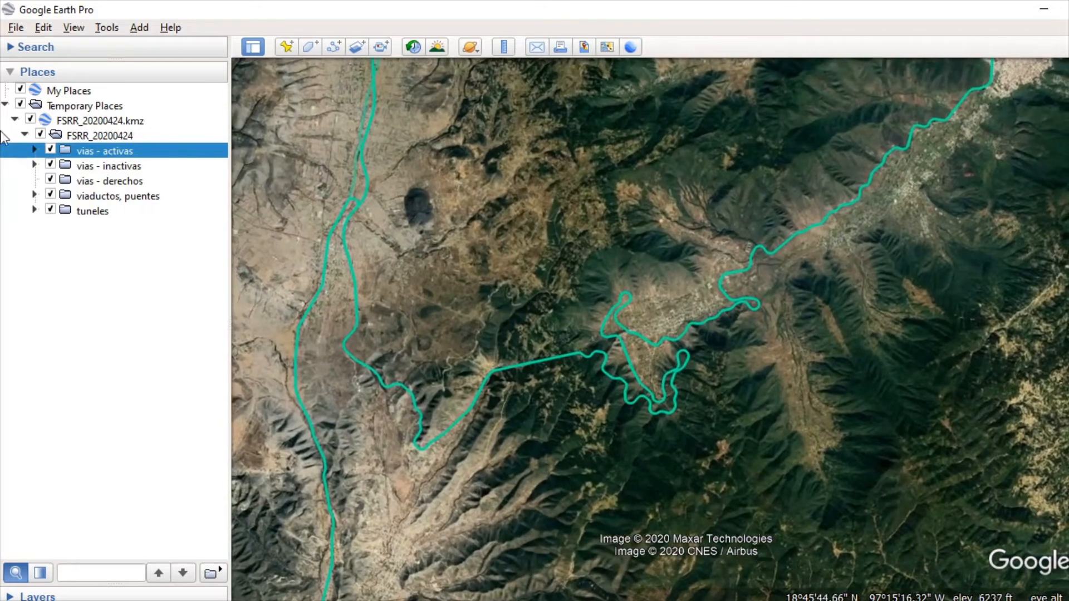
left_click(91, 147)
left_click(49, 147)
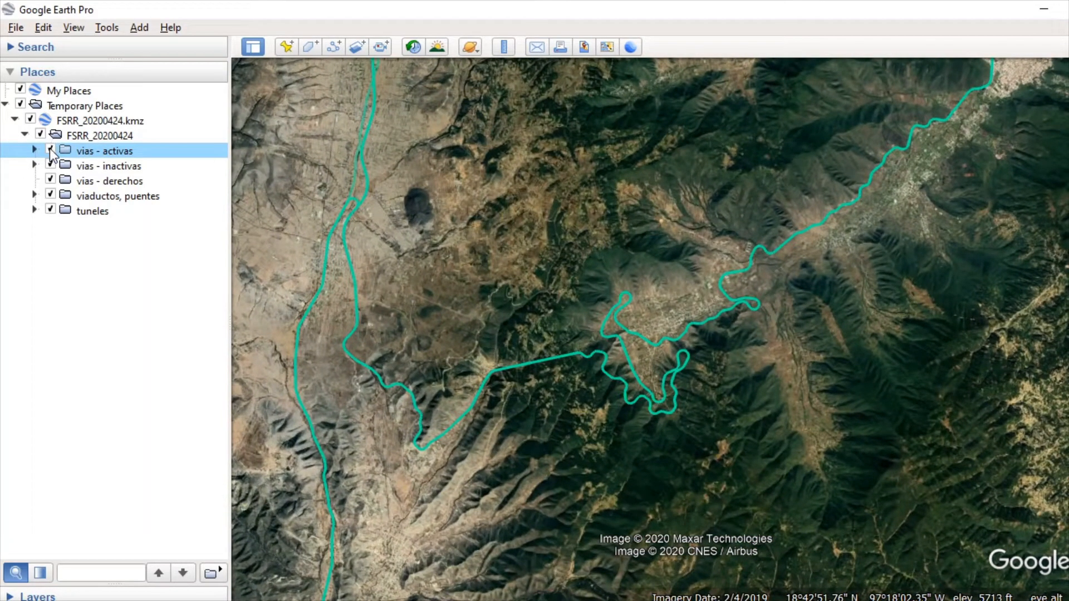
left_click(51, 151)
left_click(51, 150)
Step: Select the vias - inactivas folder and examine the lines looping south of the volcanoes on the map
left_click(71, 167)
scroll(665, 240, "down", 5)
scroll(669, 243, "down", 2)
left_click_drag(659, 364, 726, 344)
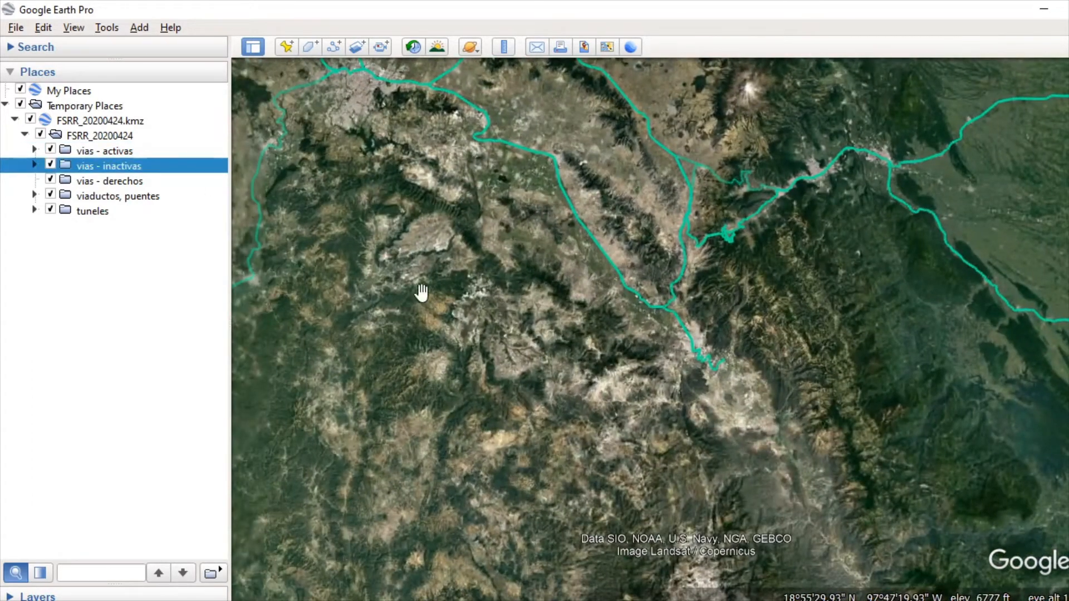
left_click_drag(421, 293, 658, 384)
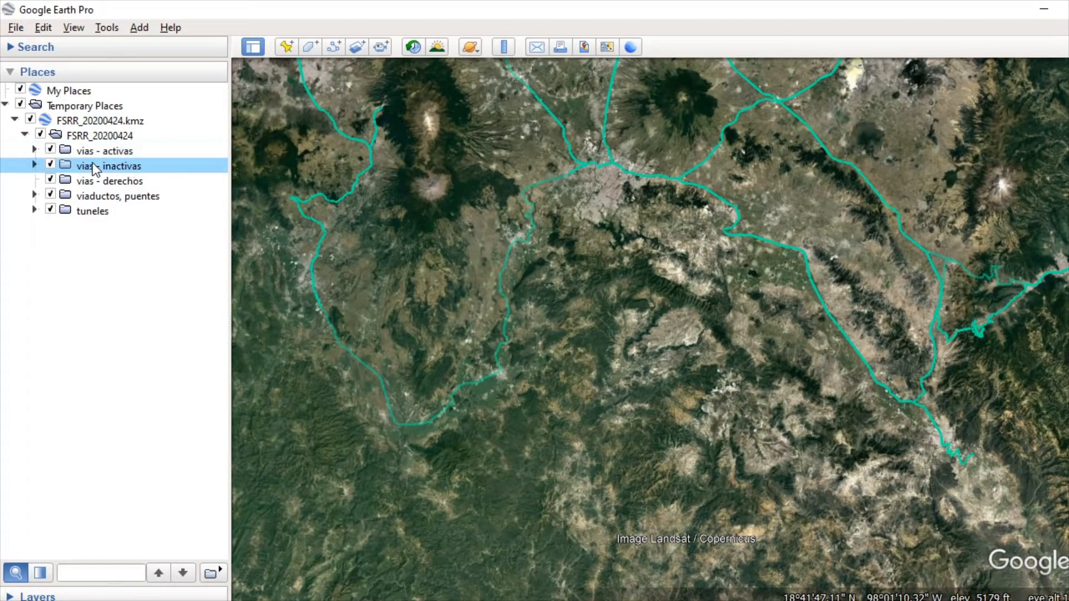
Step: Expand the vias - activas folder and look through its principales, escapes, transversales and otras subfolders
left_click(120, 151)
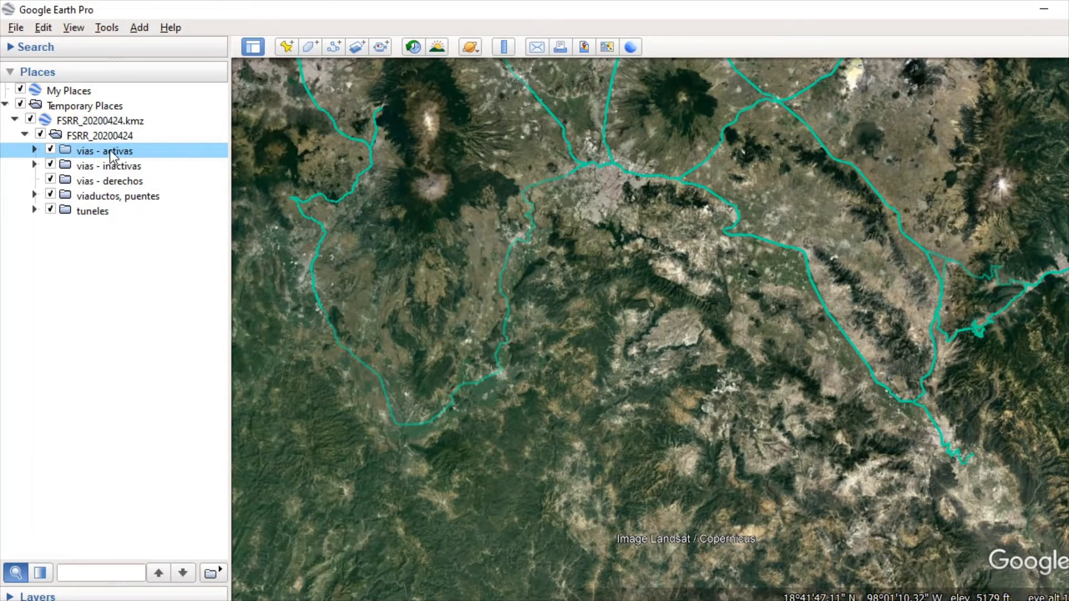
left_click(34, 150)
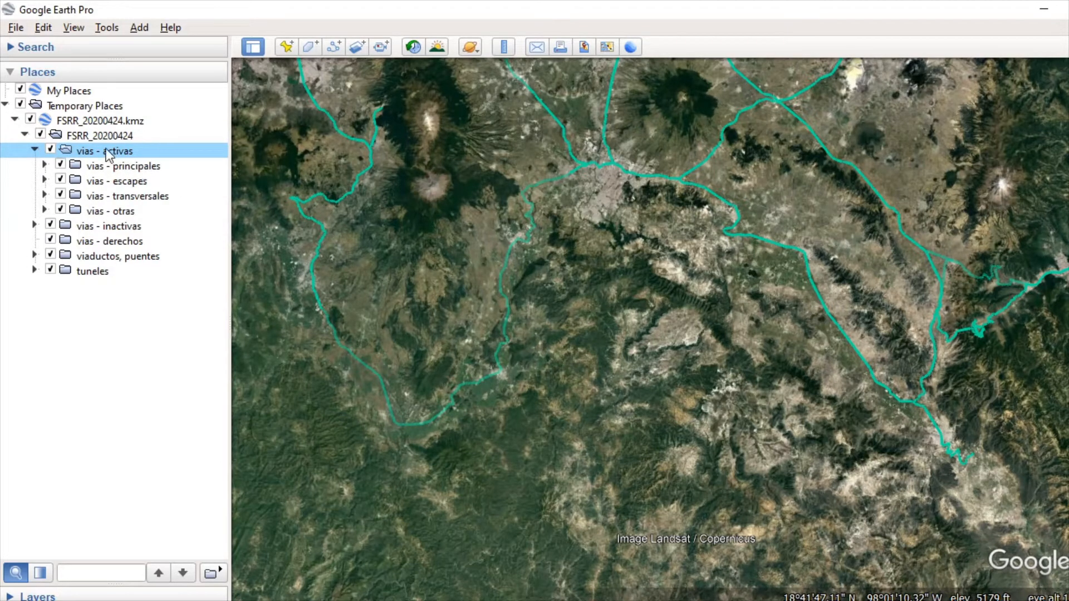
left_click(129, 170)
left_click(131, 183)
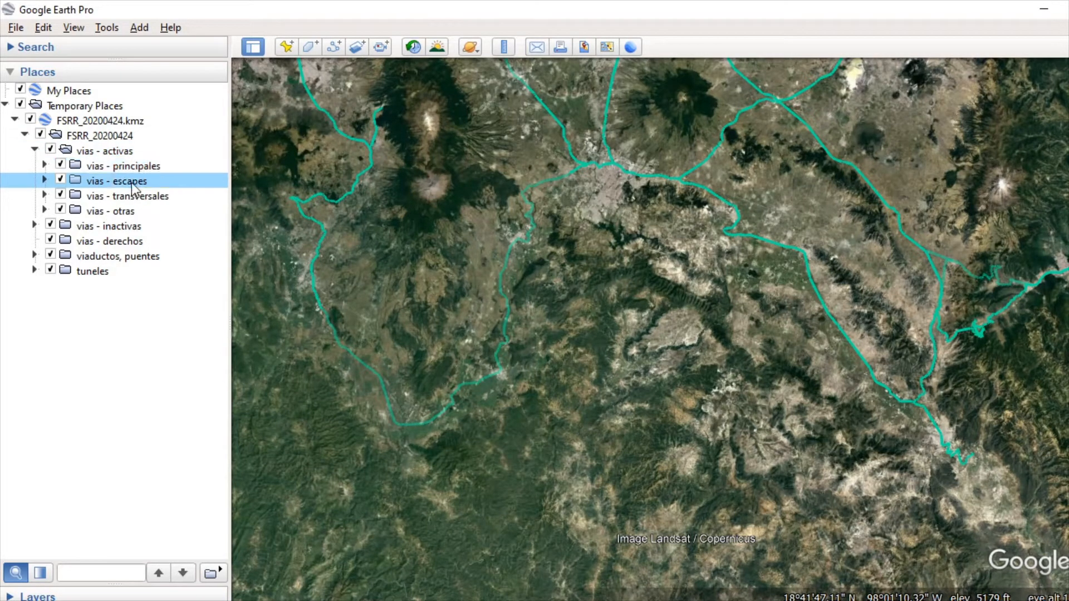
left_click(140, 197)
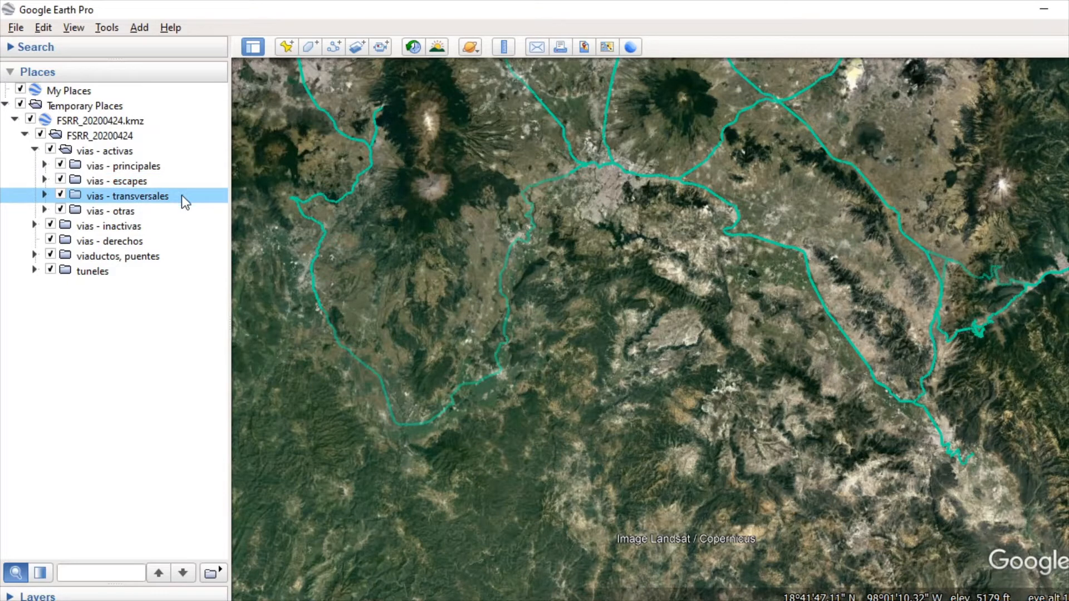
left_click(118, 212)
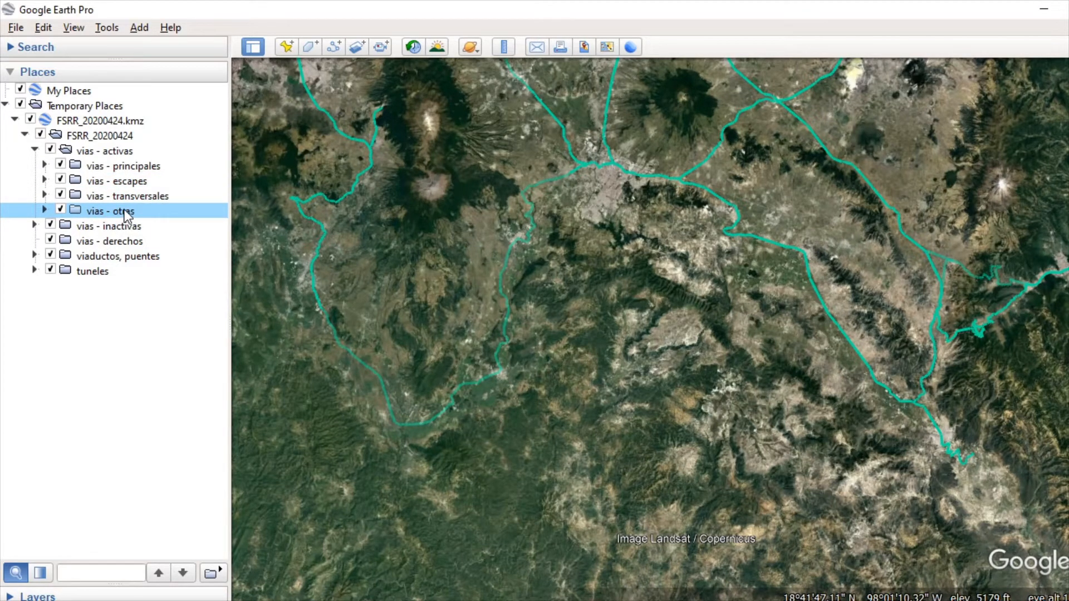
left_click(115, 151)
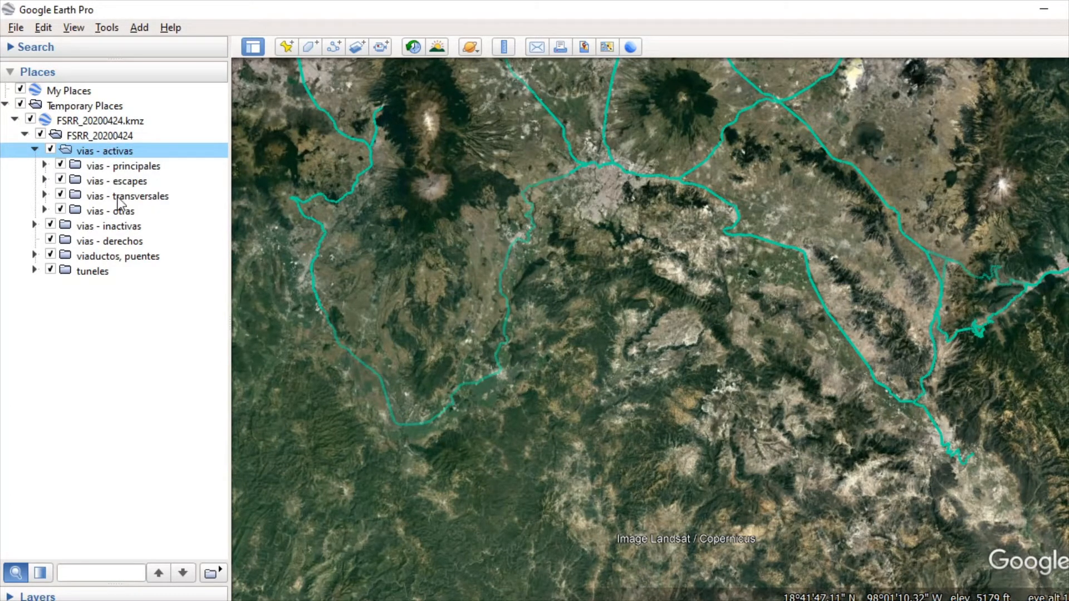
Step: Open the properties of the vias - principales folder and make all its contents share one style
left_click(131, 167)
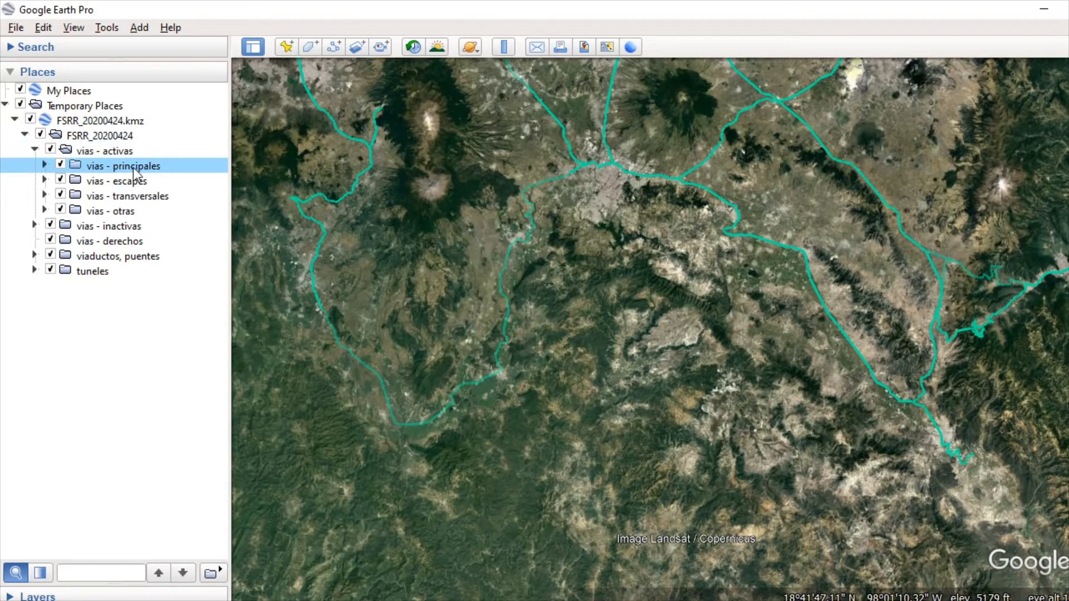
right_click(133, 168)
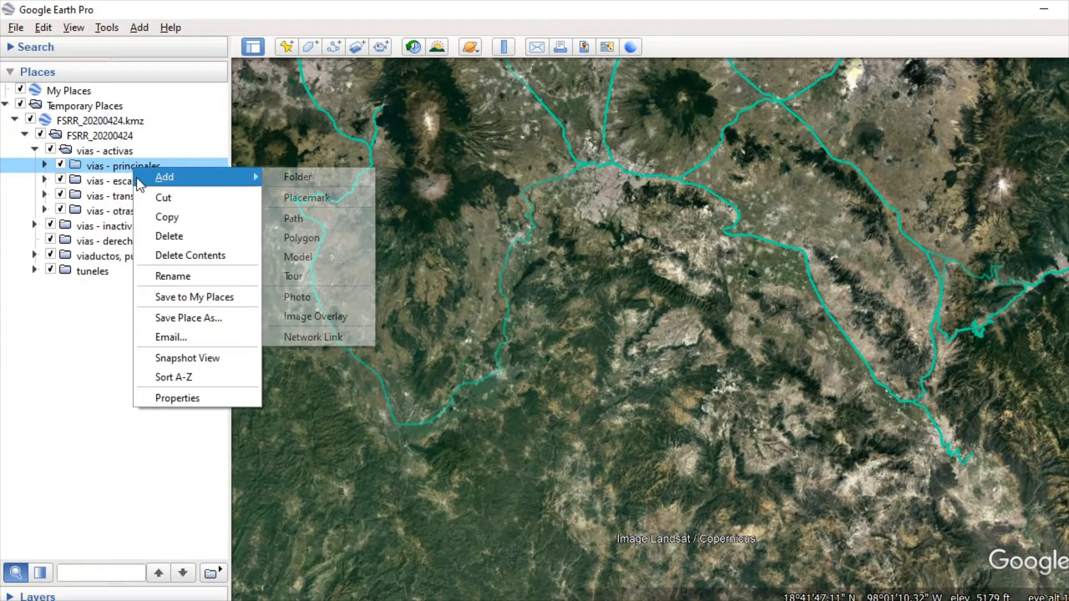
left_click(204, 402)
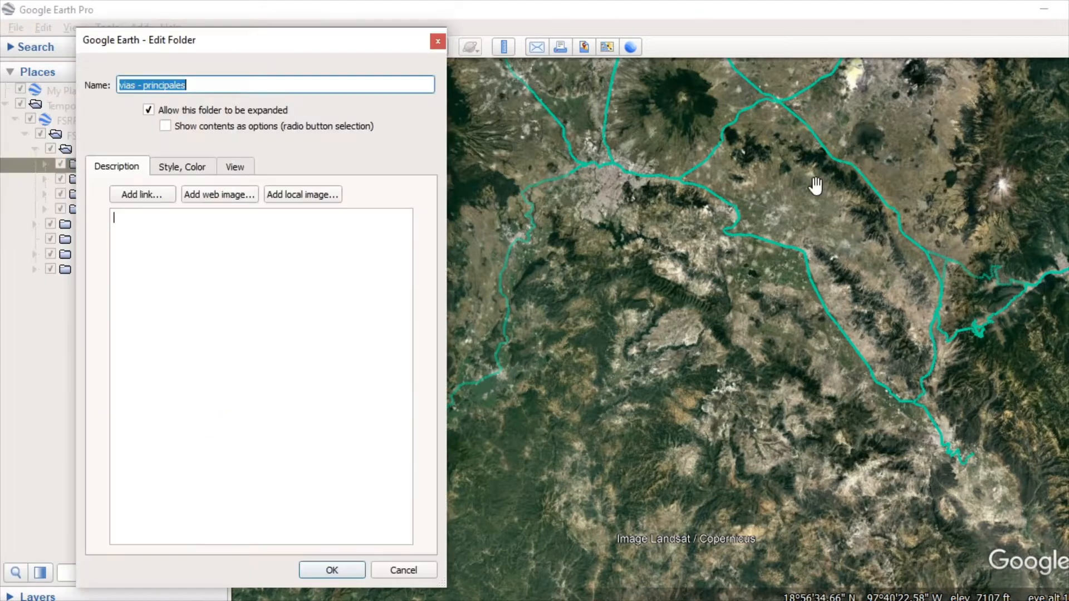
left_click(182, 167)
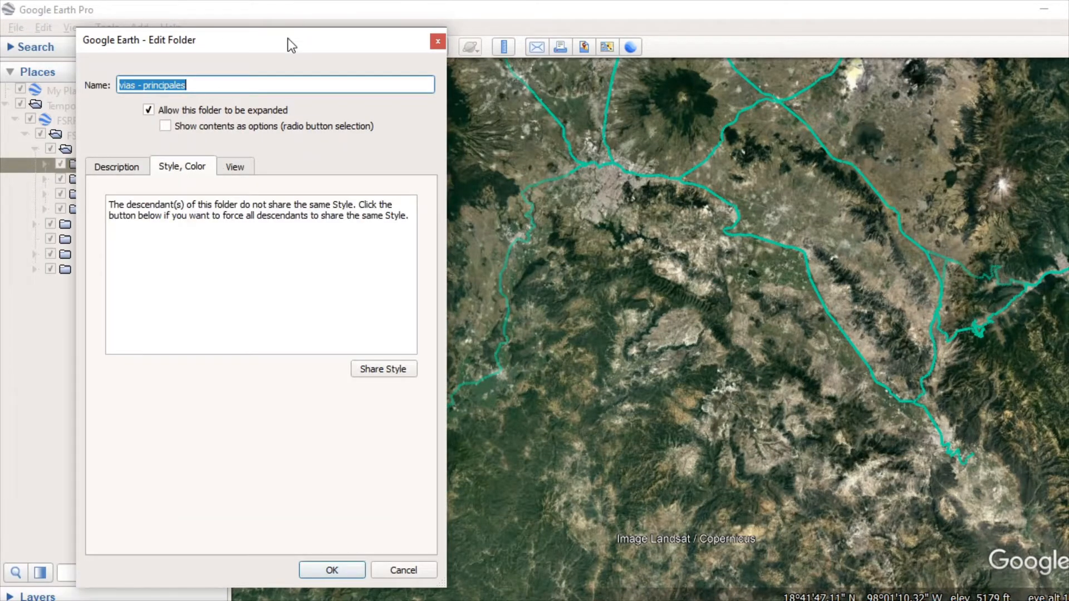
left_click_drag(288, 42, 506, 15)
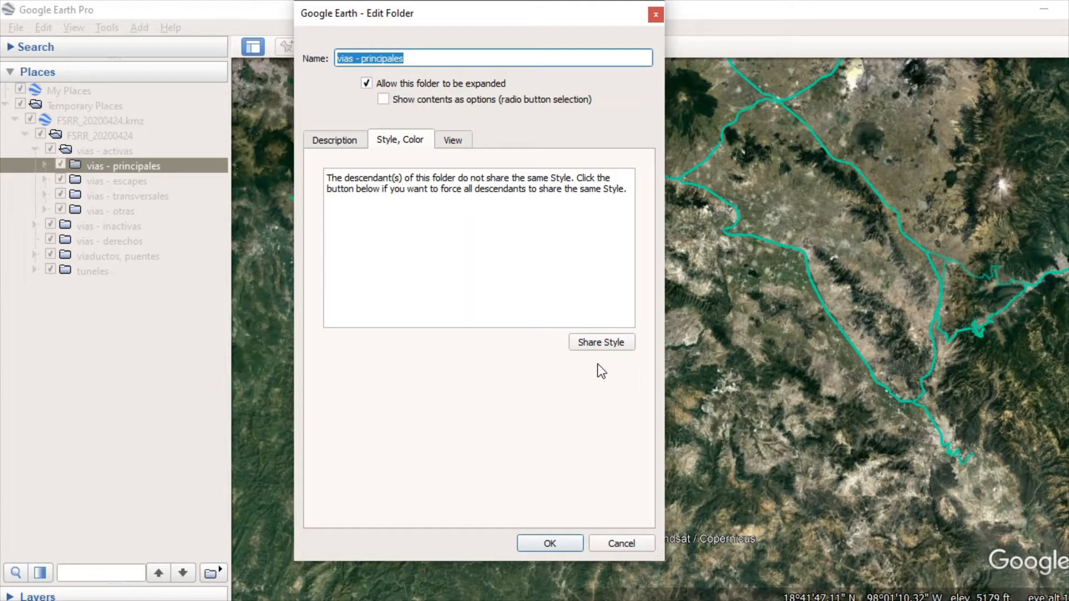
left_click(601, 341)
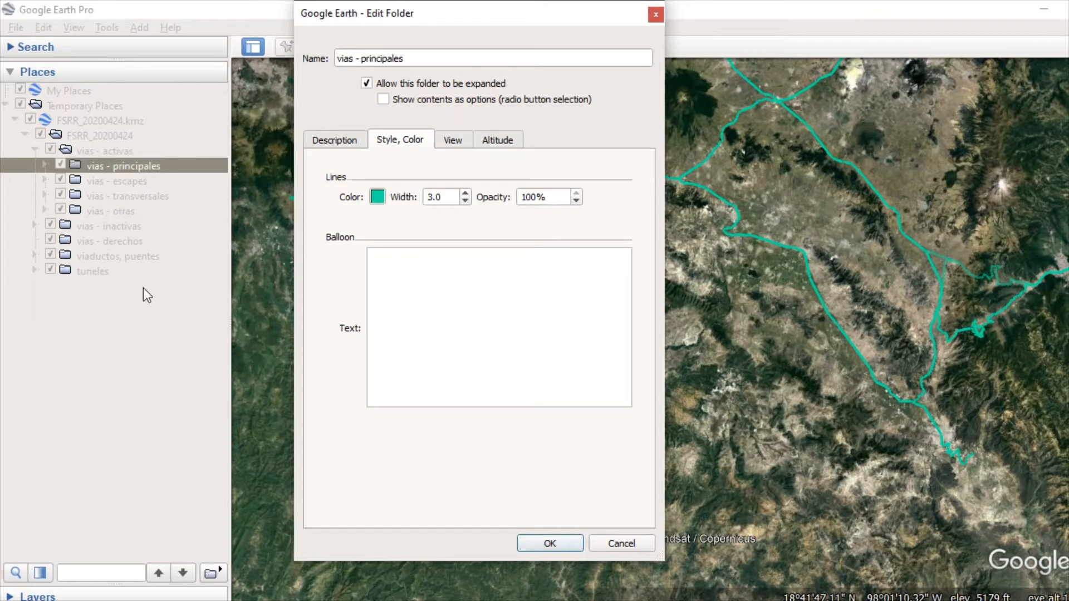
Step: Set the line color of the vias - principales folder to the basic pure blue
left_click(377, 196)
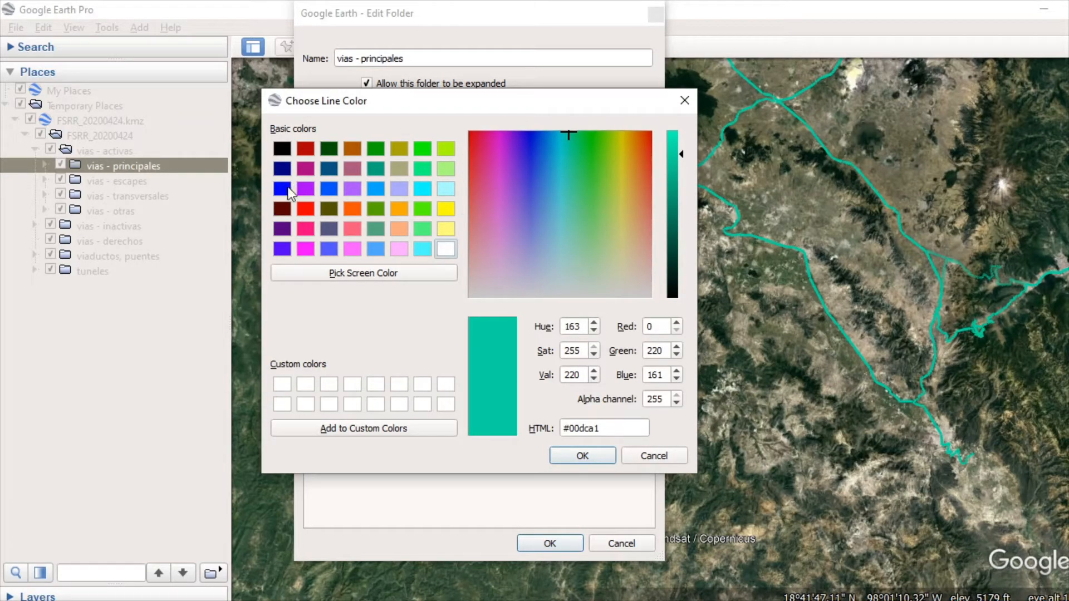
left_click(283, 189)
left_click(601, 457)
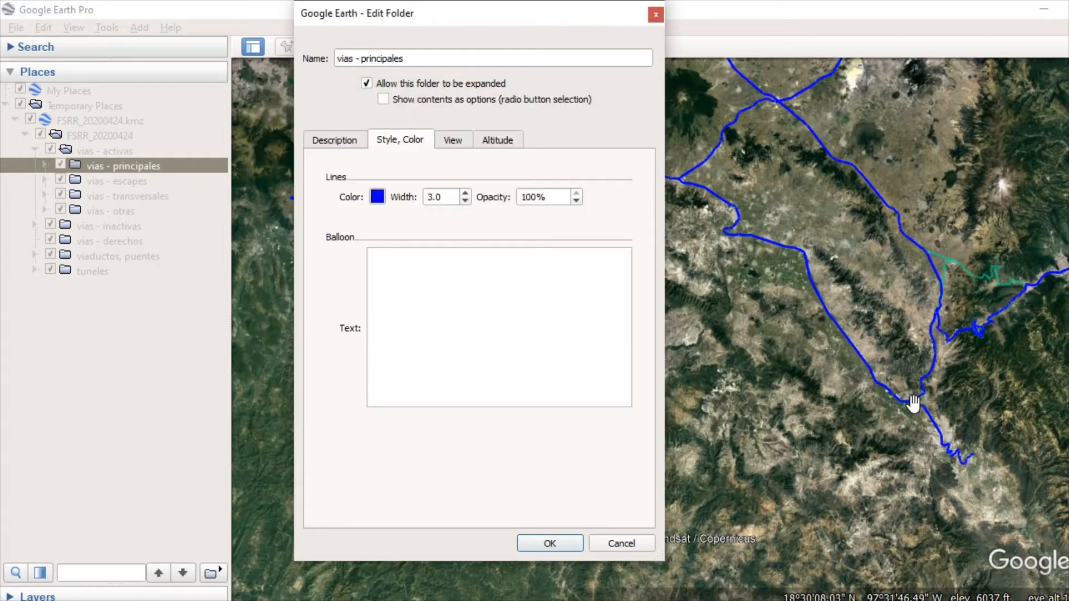
Step: Set the vias - principales line width to 13.0 and the opacity to 45%, and apply the folder style
scroll(891, 356, "down", 3)
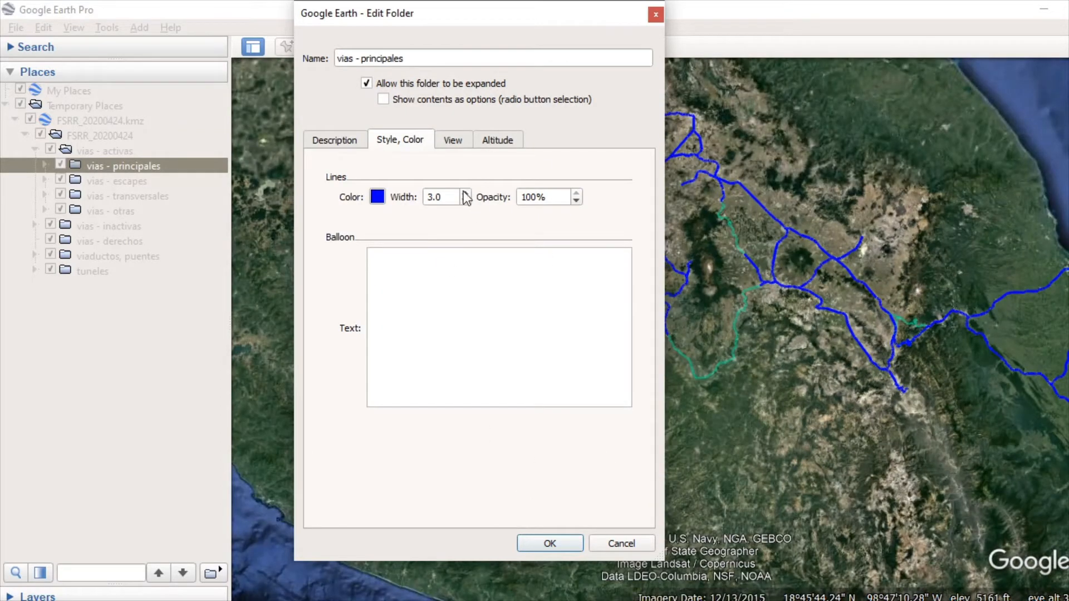
double_click(443, 194)
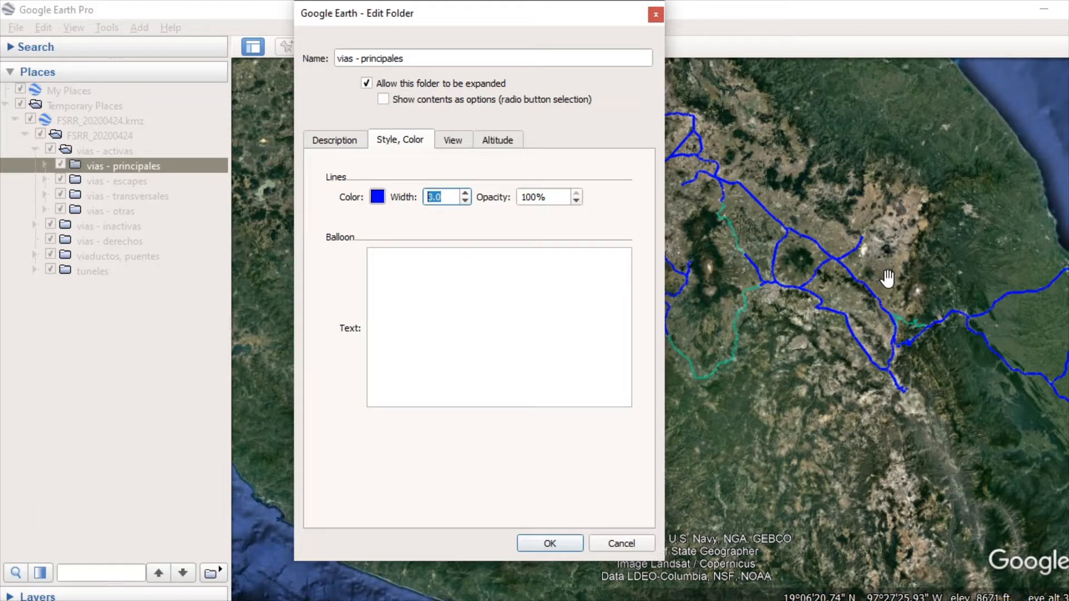
type("13")
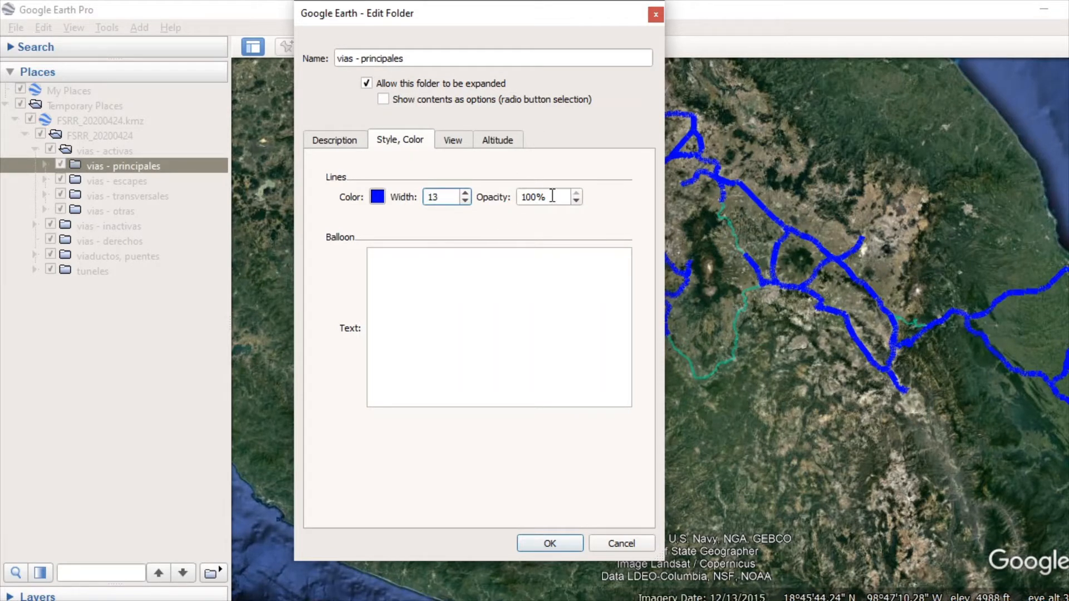
key("Tab")
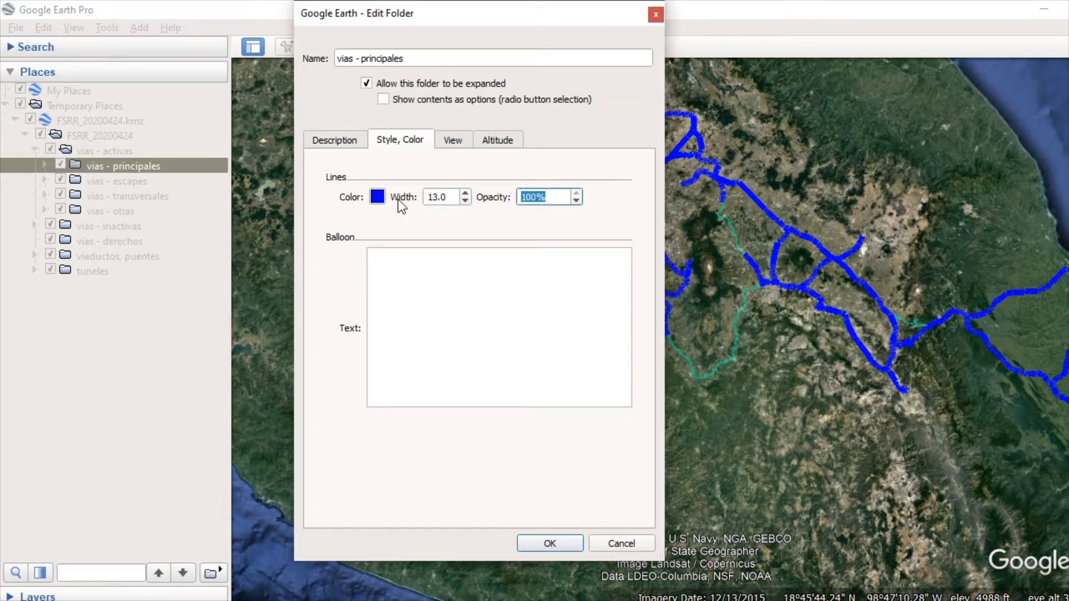
type("75")
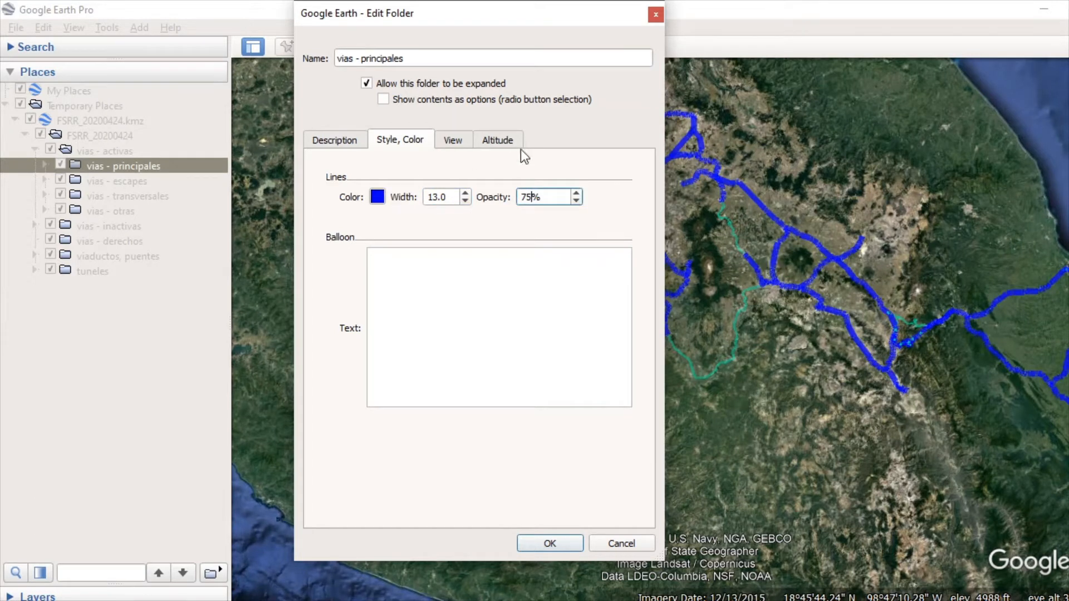
double_click(549, 191)
type("45")
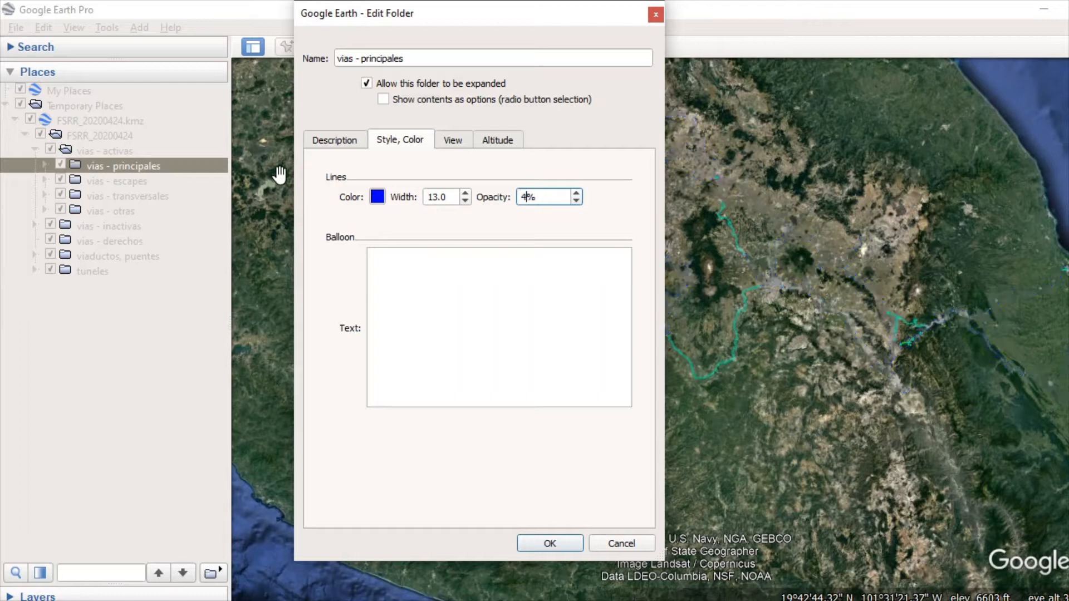
scroll(799, 255, "up", 5)
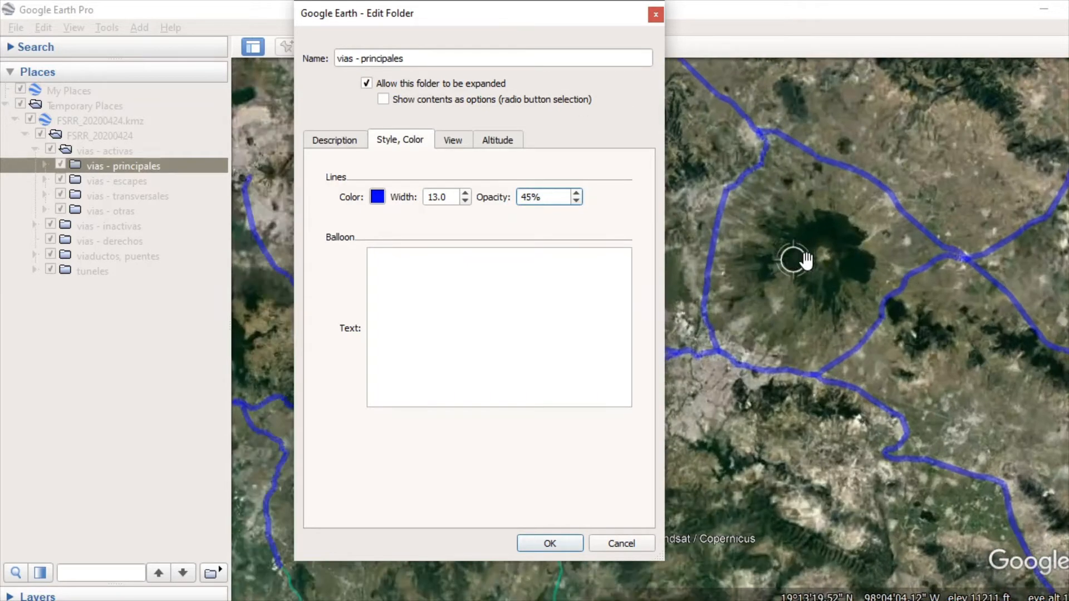
left_click(549, 543)
Step: Inspect the restyled blue lines up close at the triangular track junction northwest of the volcano
scroll(780, 119, "up", 10)
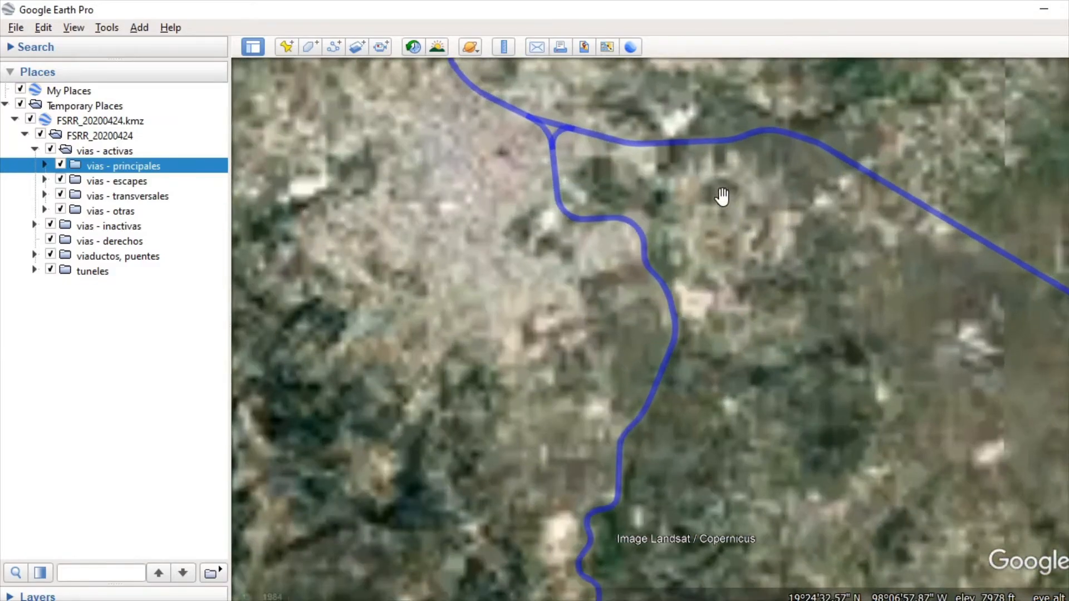
scroll(802, 202, "up", 5)
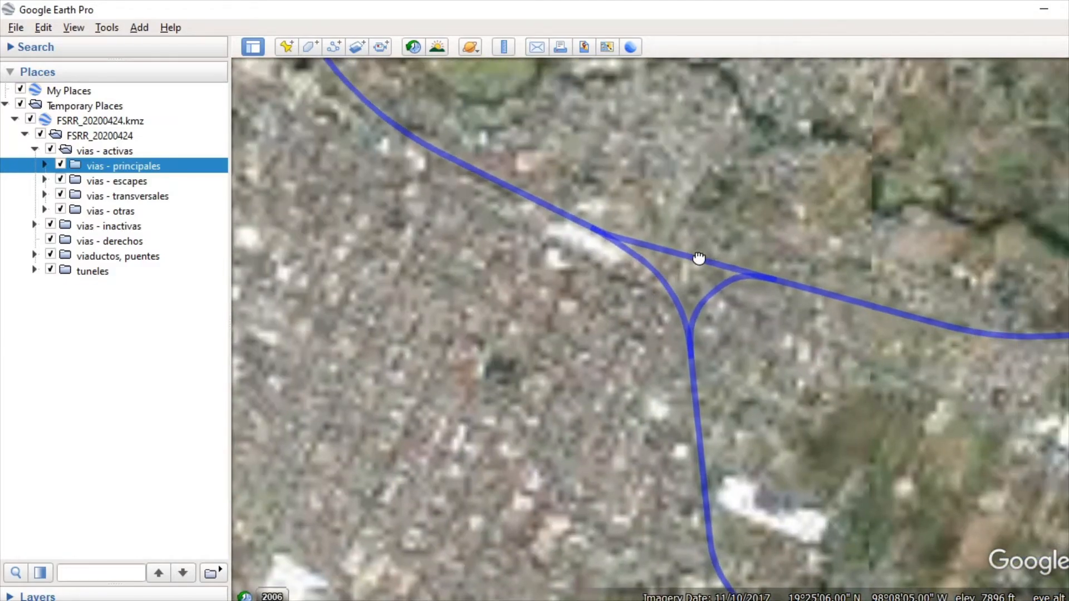
scroll(640, 192, "down", 8)
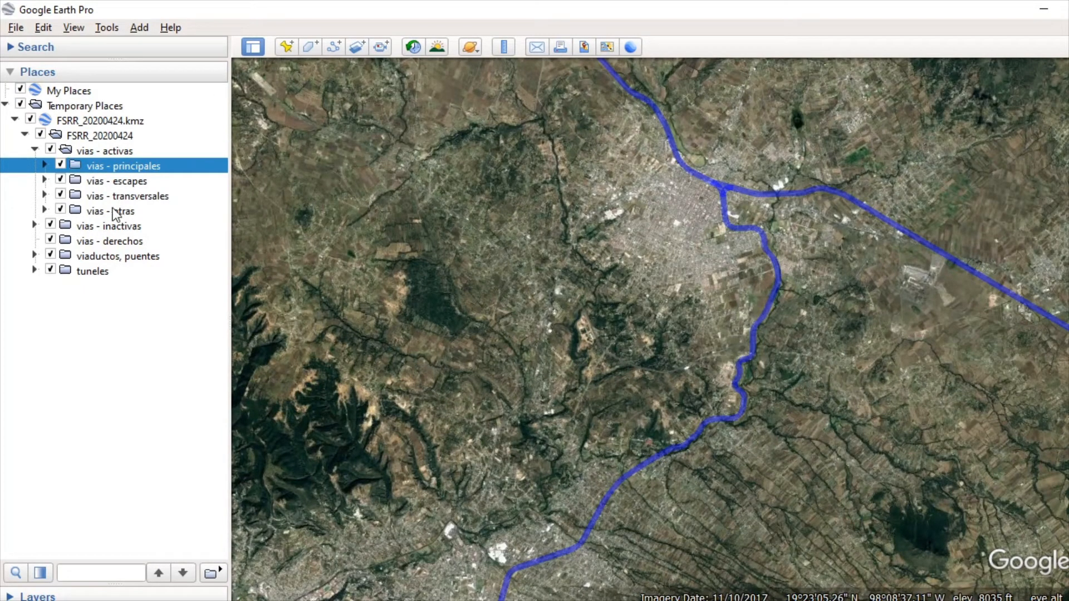
Step: Expand the vias - principales folder and its Linea A subfolder to review their contents, and collapse both
left_click(44, 165)
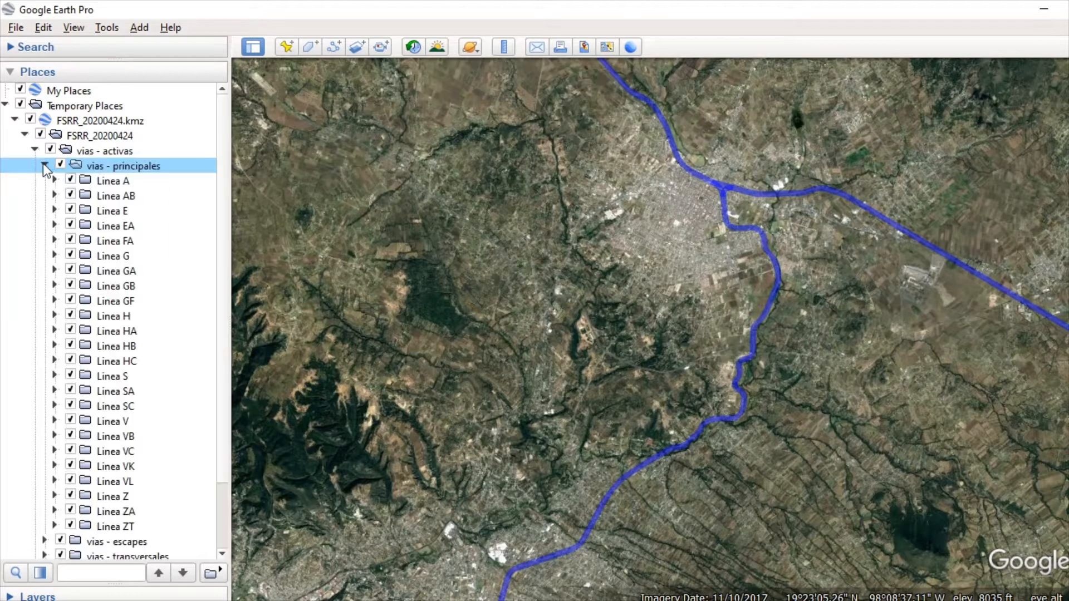
left_click(55, 180)
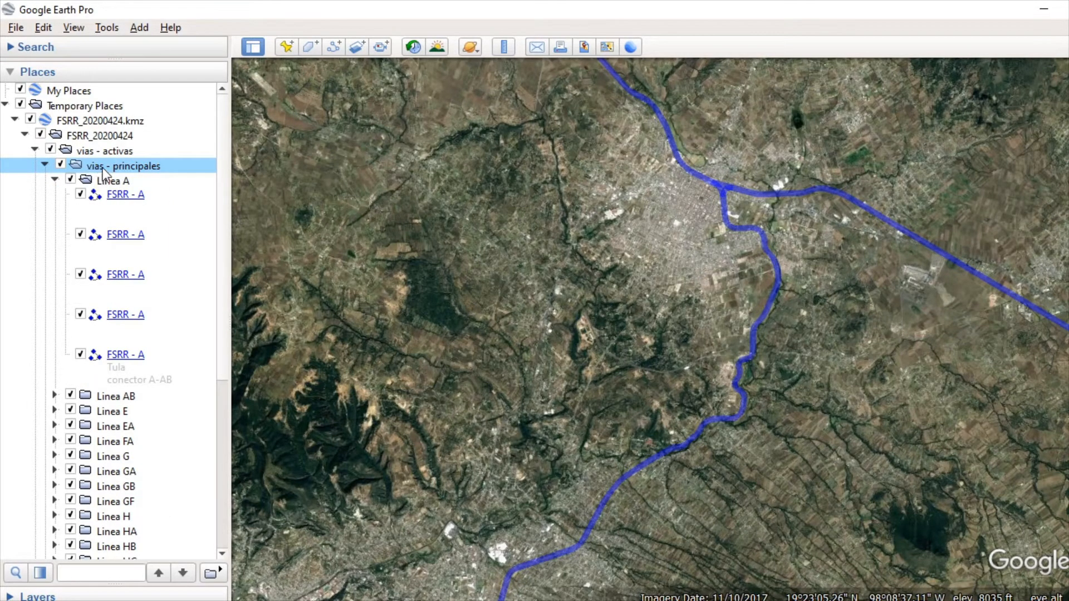
double_click(150, 166)
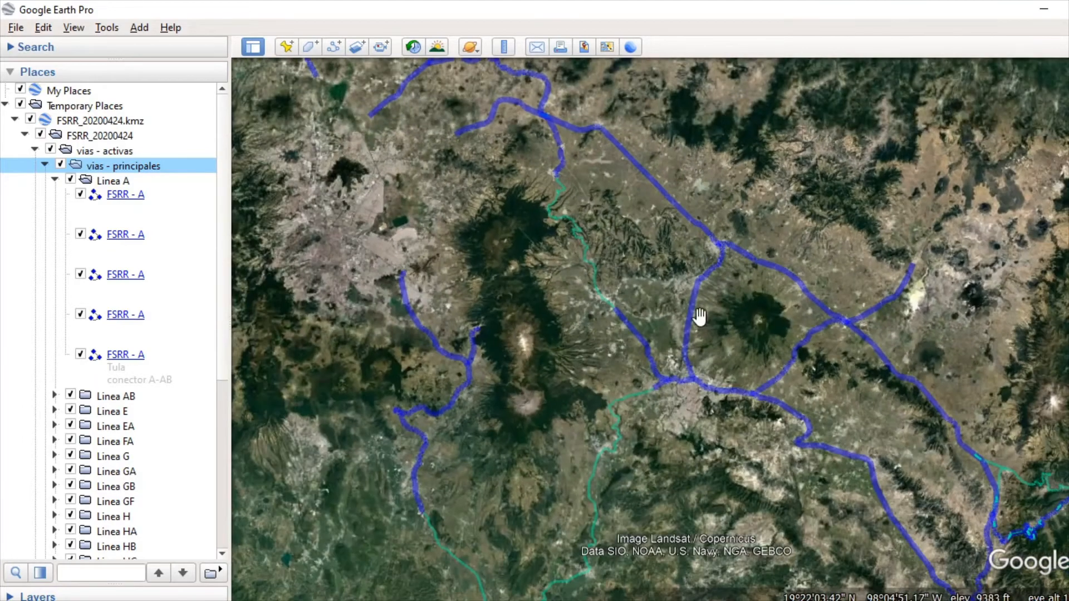
left_click(54, 180)
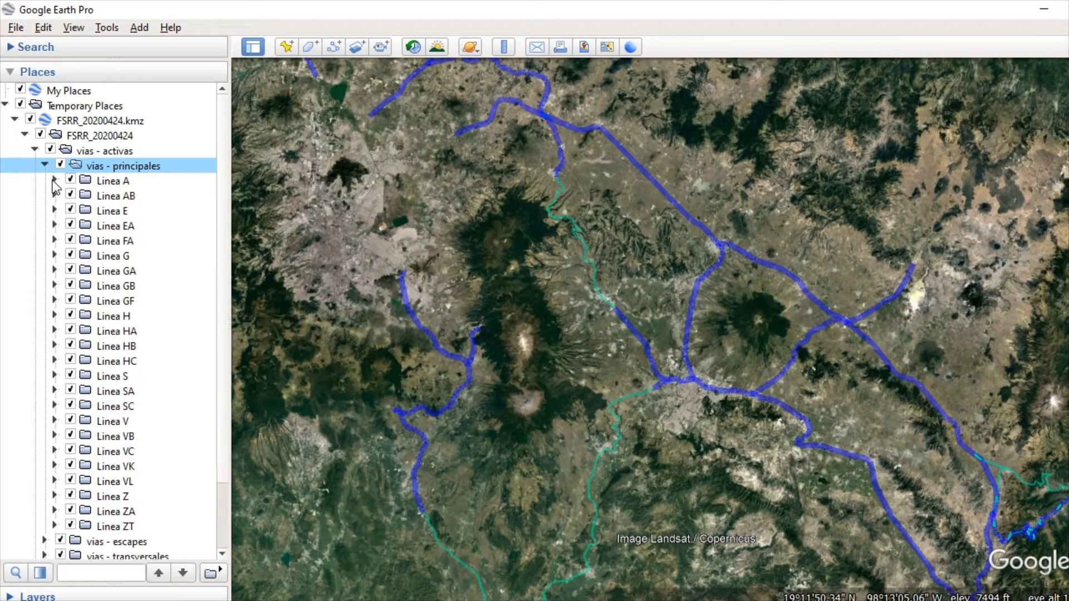
left_click(44, 165)
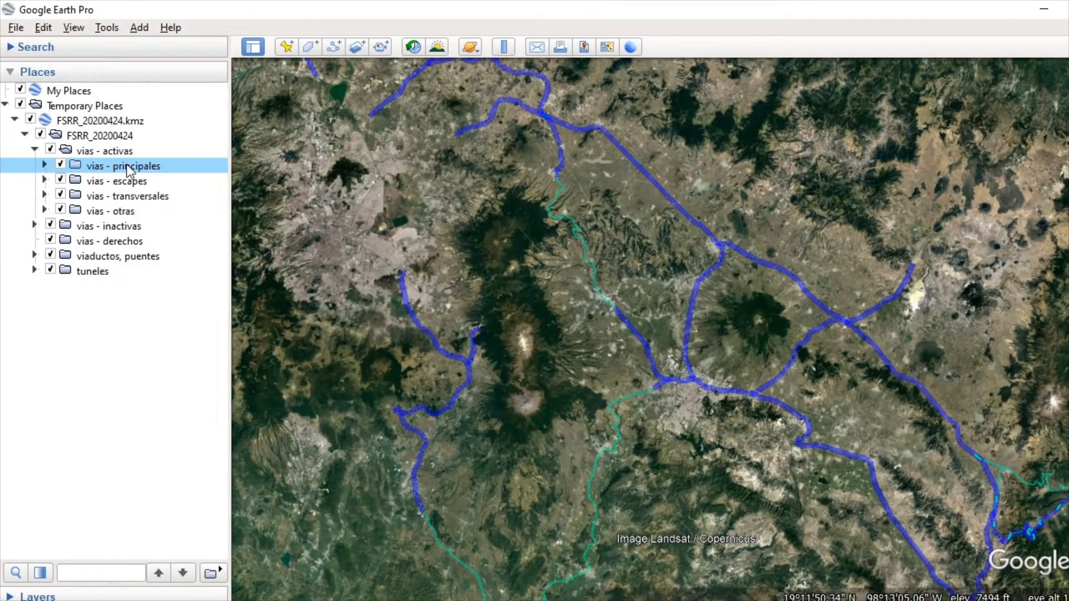
Step: Fly out to the full extent of the vias - principales folder and switch its lines off and on
double_click(123, 167)
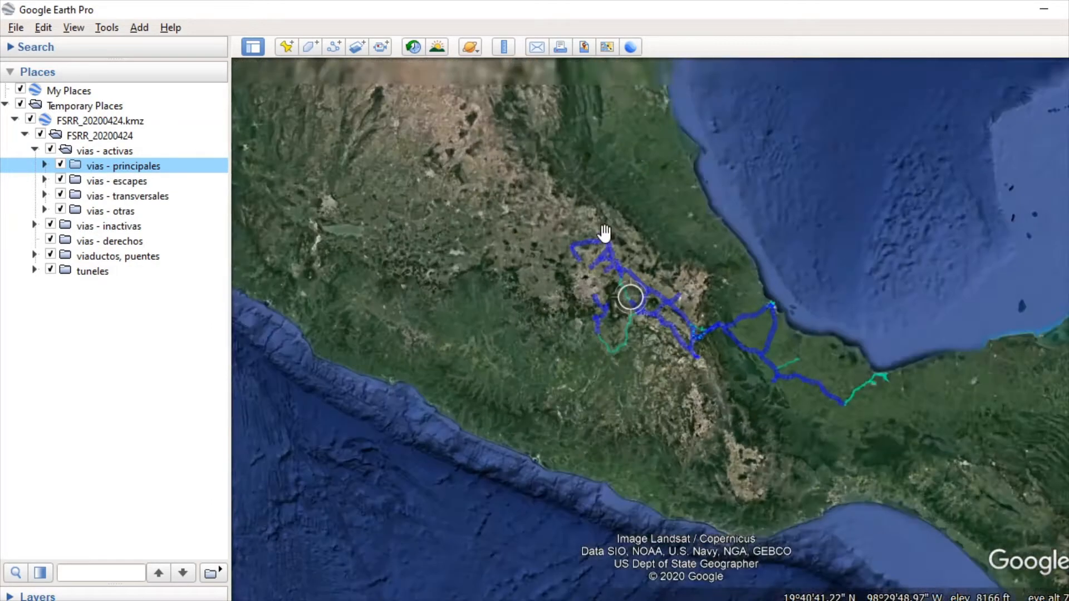
left_click(58, 166)
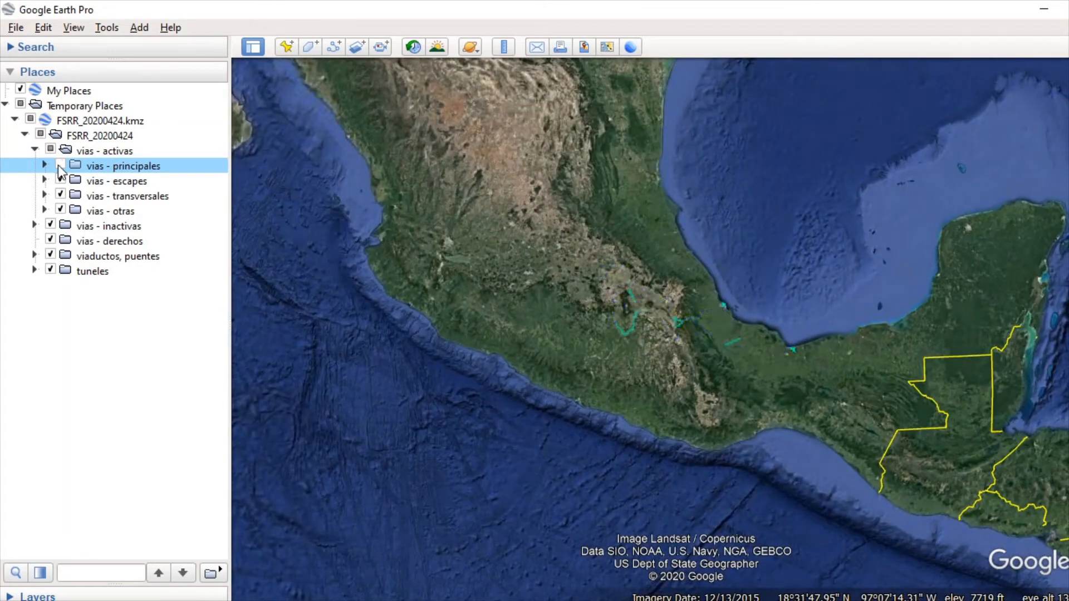
left_click(59, 165)
left_click(58, 165)
left_click(58, 166)
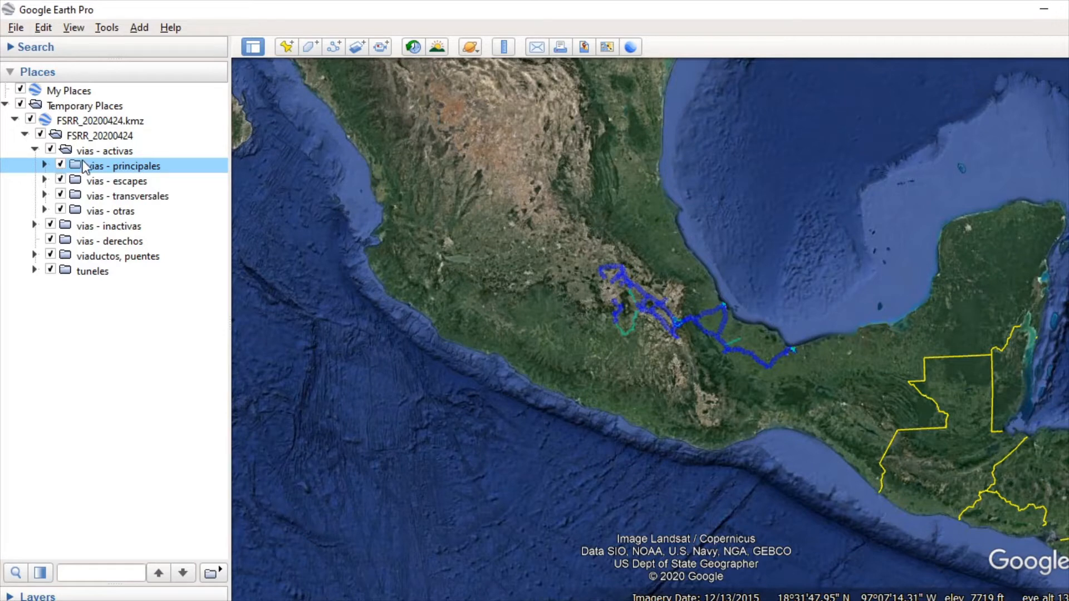
Step: Try the green line color #00ff7f on the vias - principales folder, and discard the style change
right_click(101, 166)
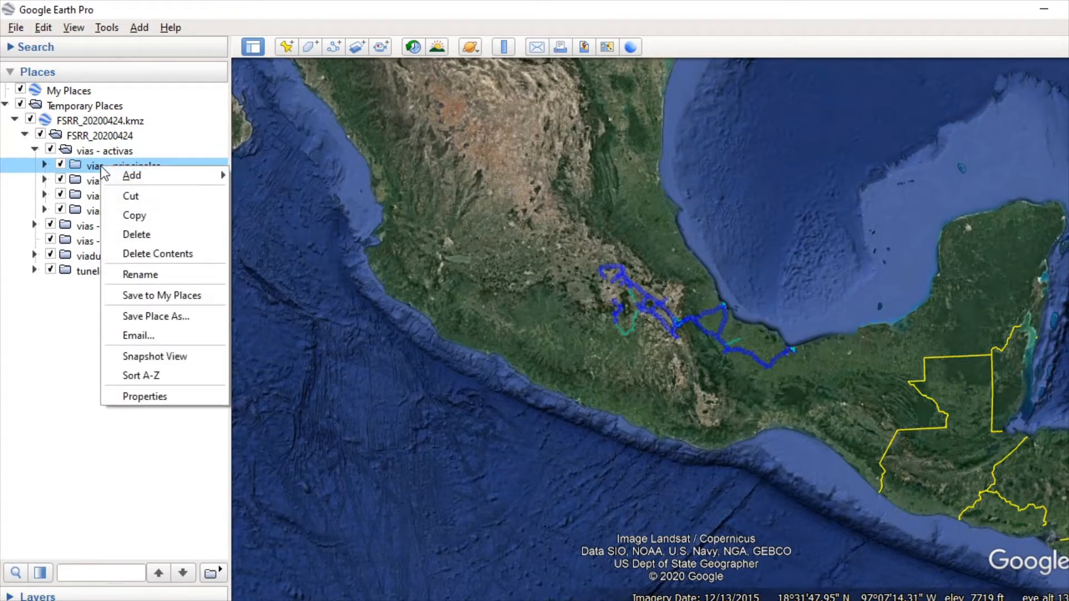
left_click(146, 396)
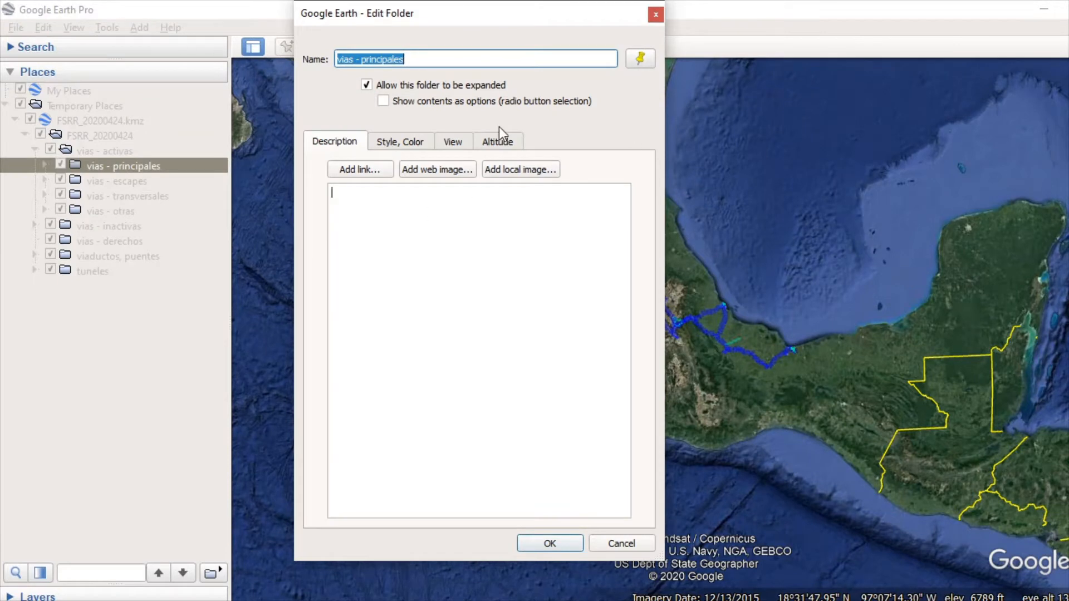
left_click(396, 143)
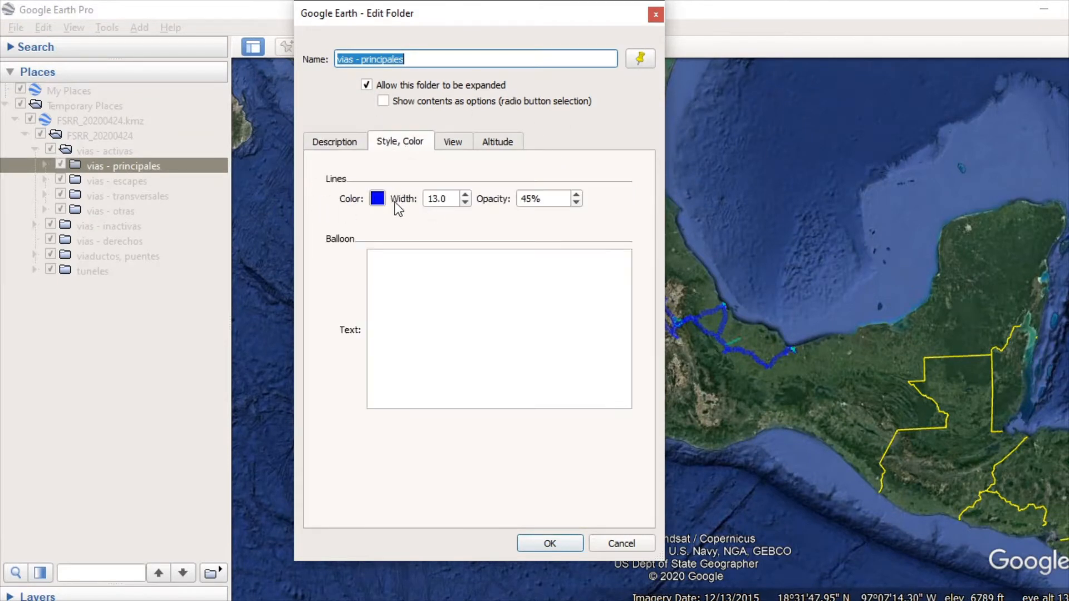
left_click(378, 199)
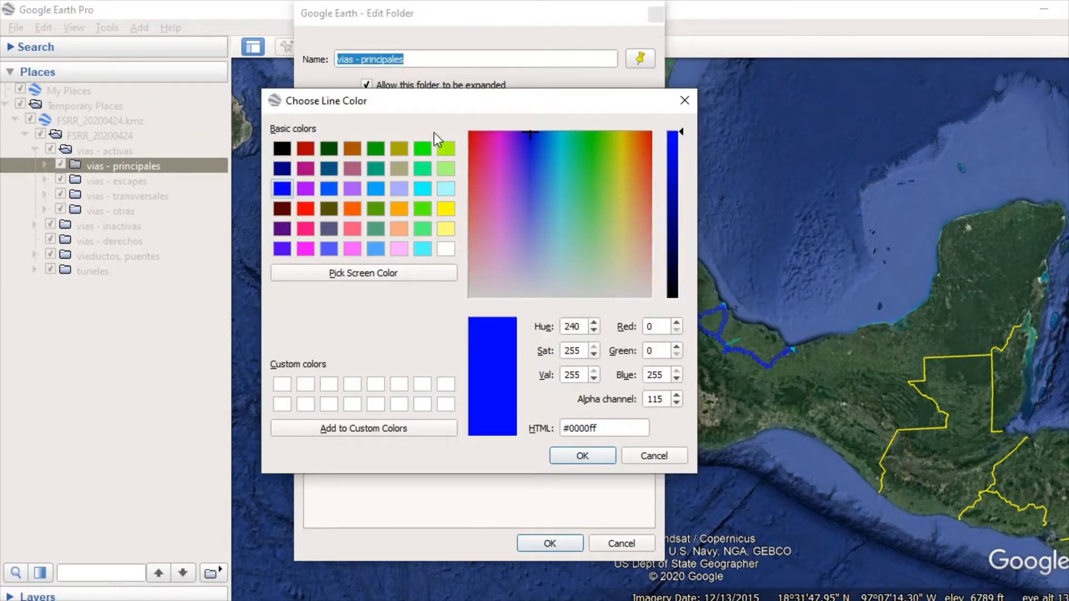
left_click(423, 170)
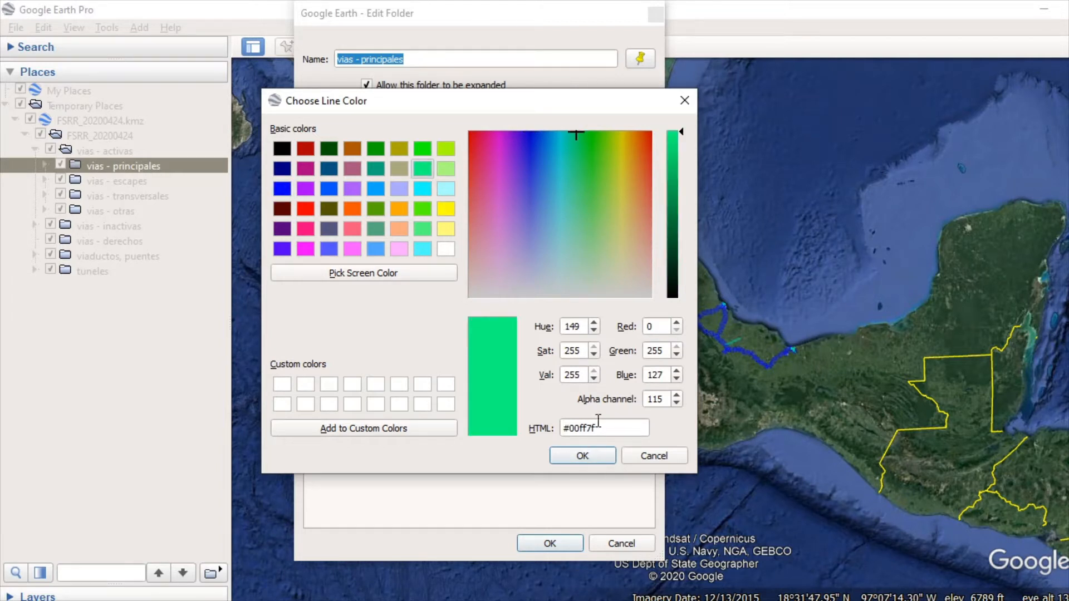
left_click(597, 455)
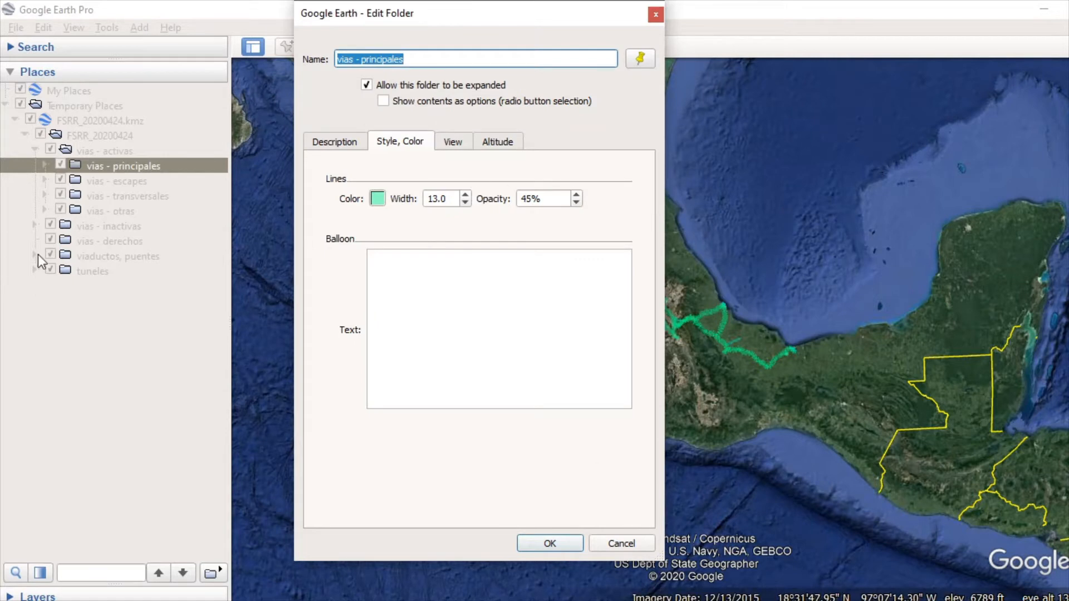
left_click(621, 544)
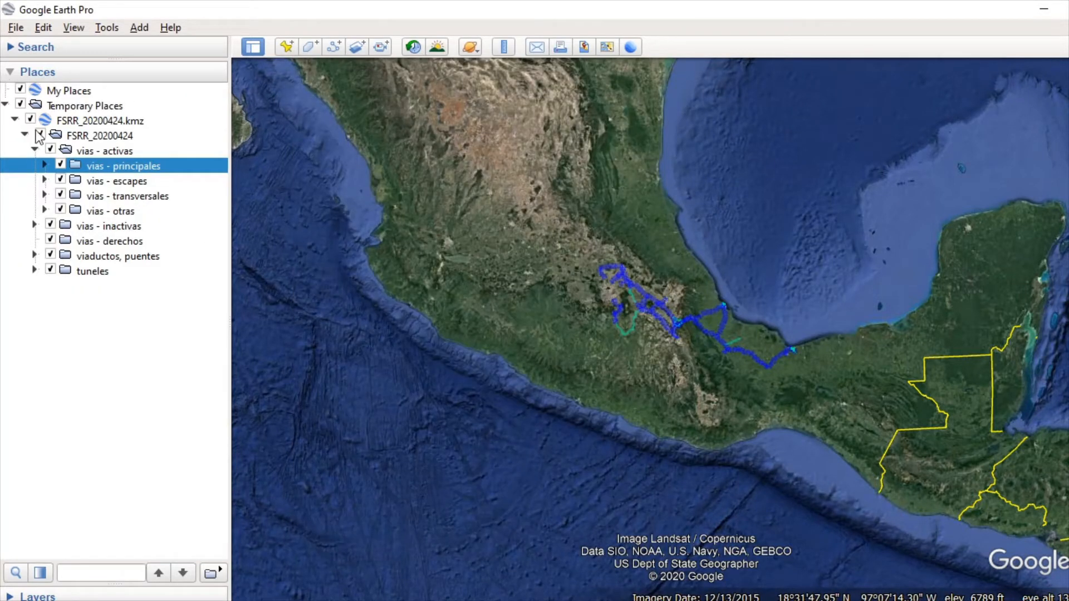
Step: Review the line subfolders in vias - principales, and inspect its blue tracks around the volcano region more closely on the map
left_click(44, 165)
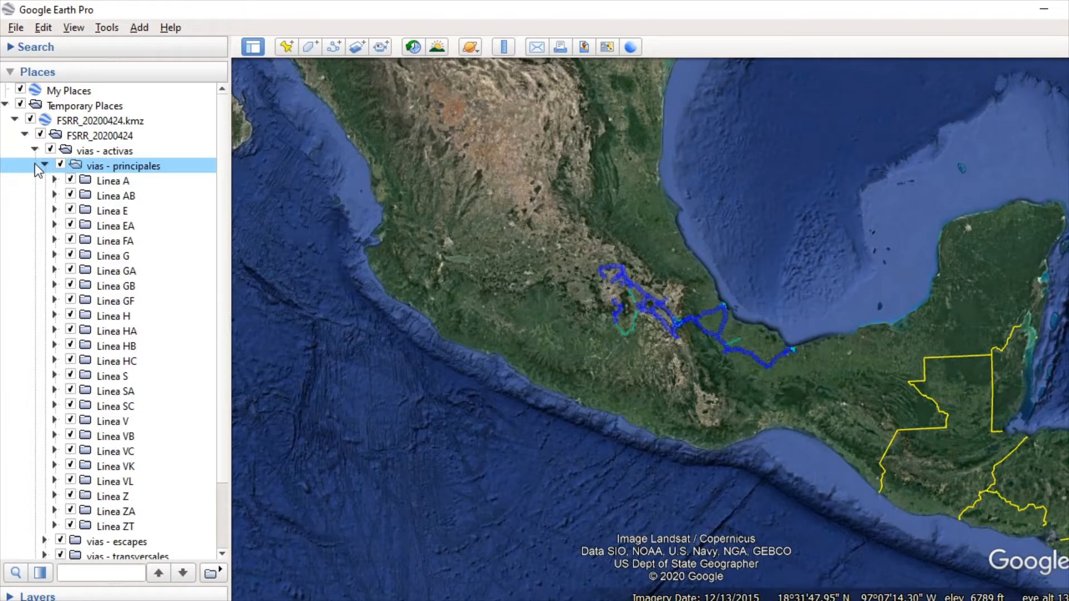
left_click(45, 165)
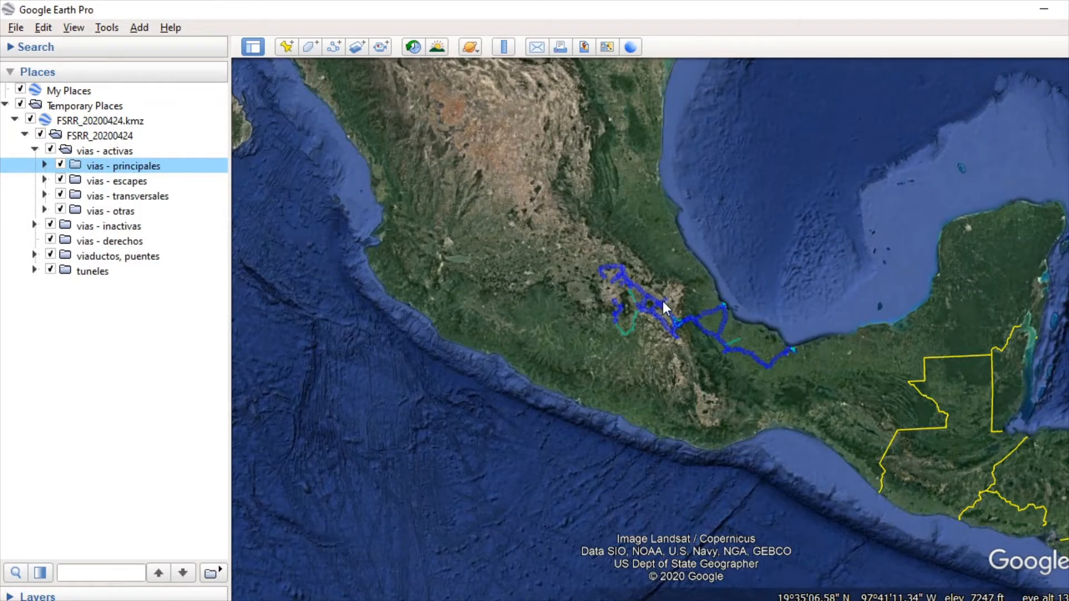
double_click(644, 346)
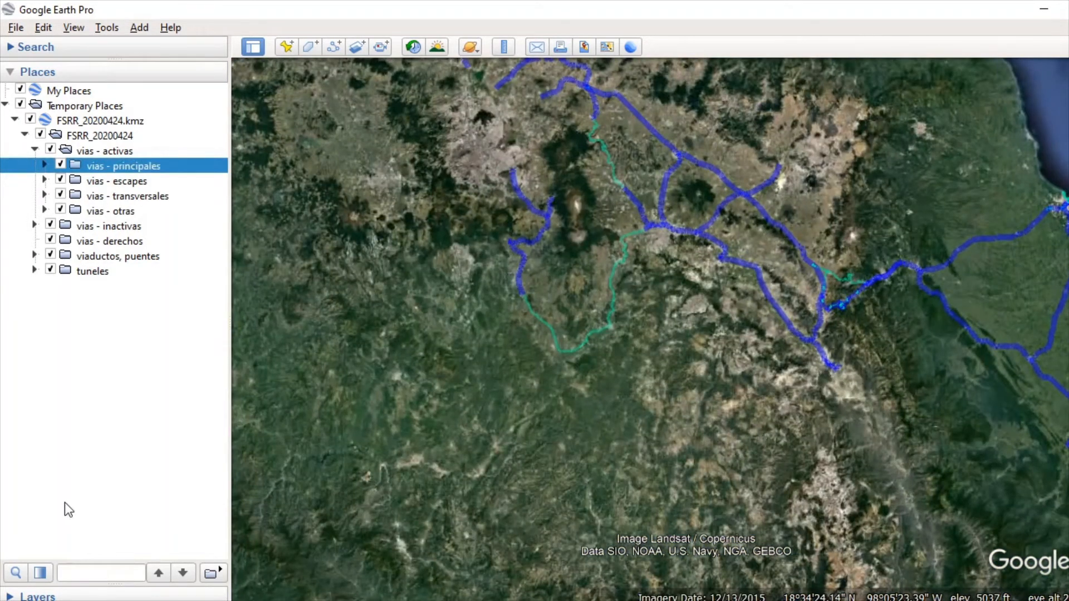
left_click_drag(715, 293, 768, 322)
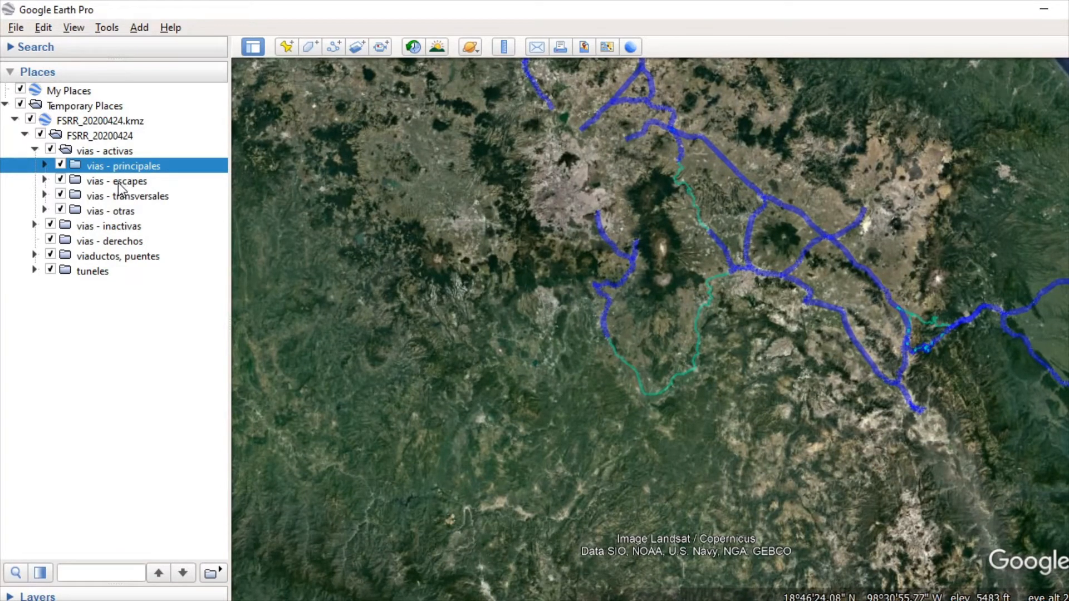
Step: Expand the vias - escapes folder and copy the Escape Santa Rita track under Linea S
left_click(44, 180)
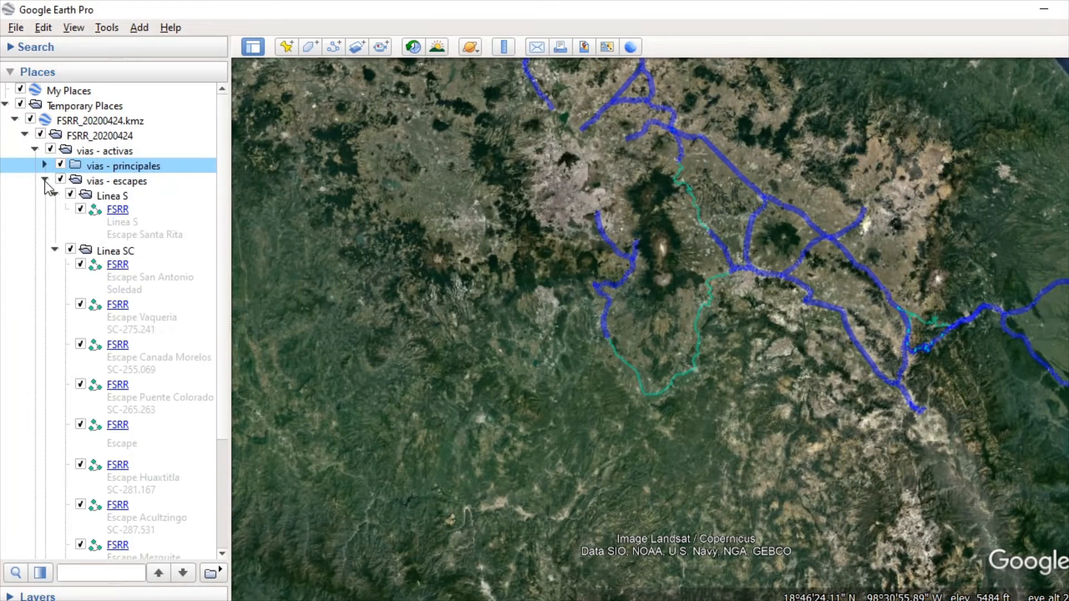
left_click(145, 227)
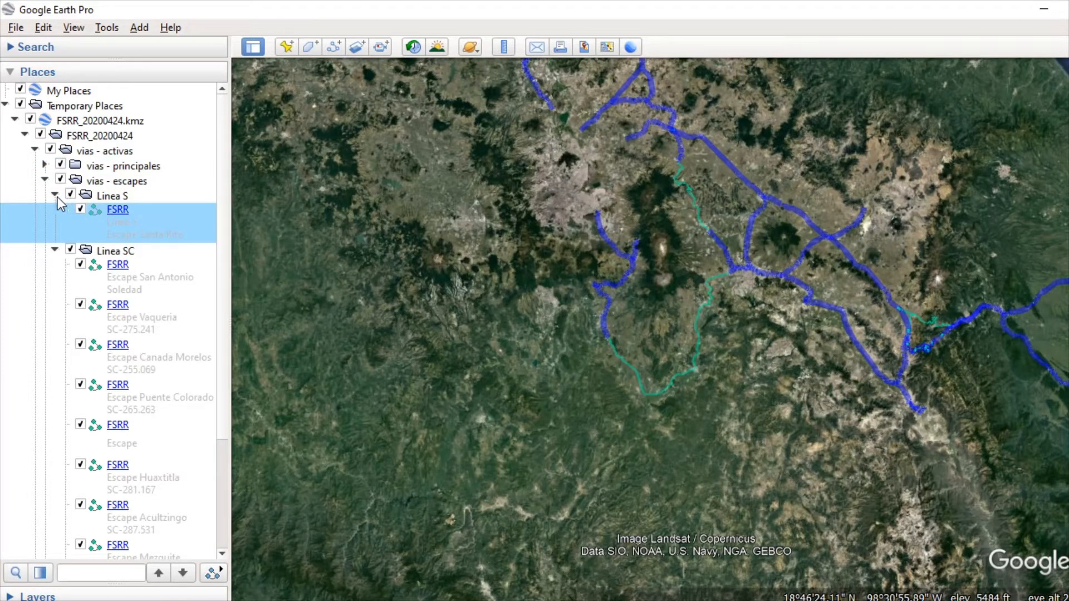
right_click(155, 231)
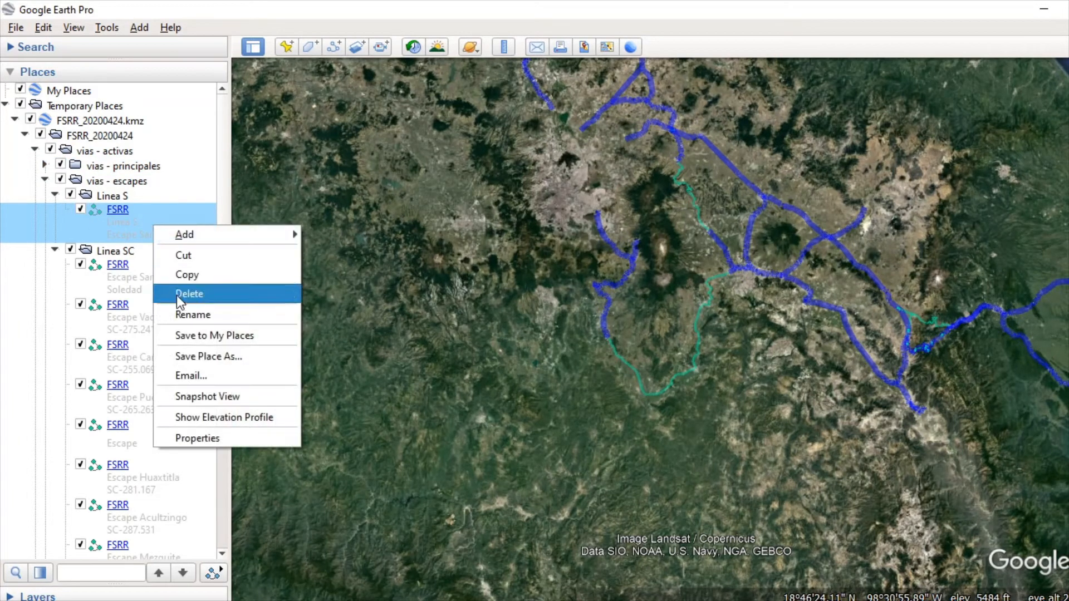
left_click(204, 275)
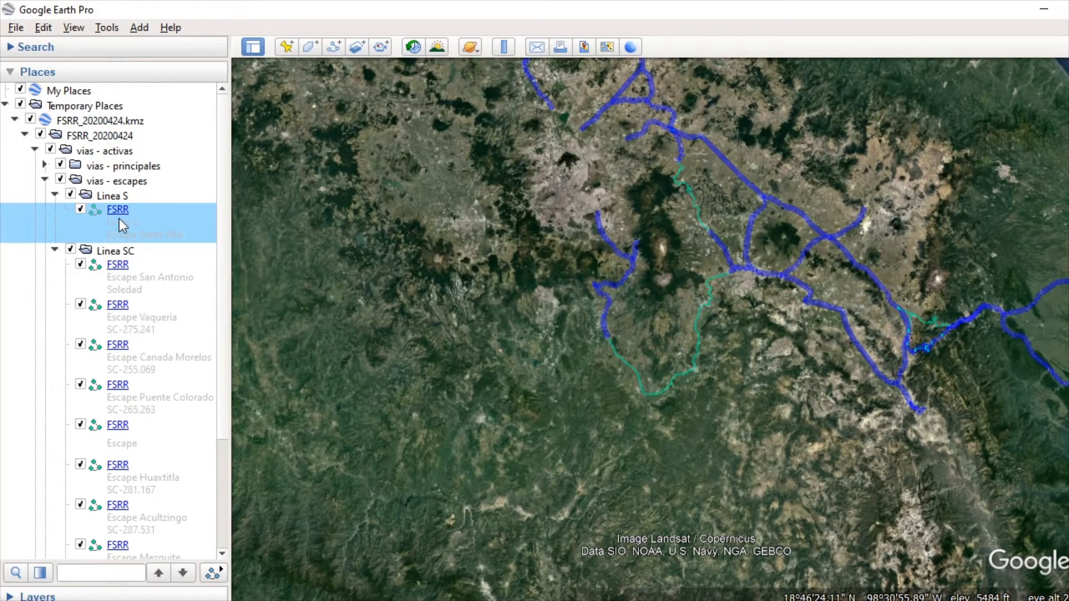
Step: Fly to the Escape Santa Rita track and inspect it up close beside the main line, including its information balloon
double_click(149, 228)
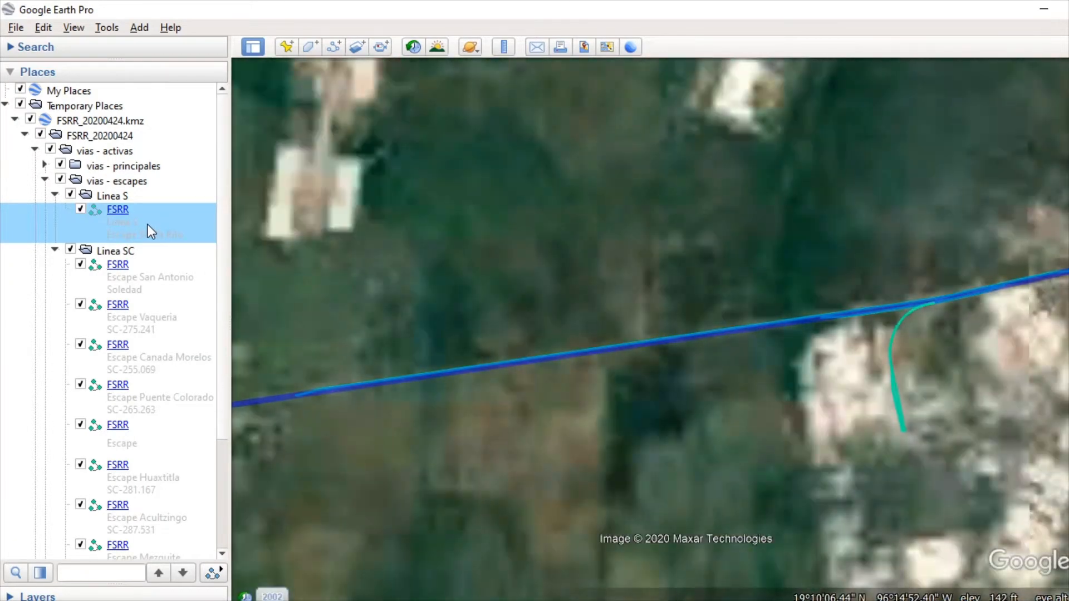
left_click(71, 196)
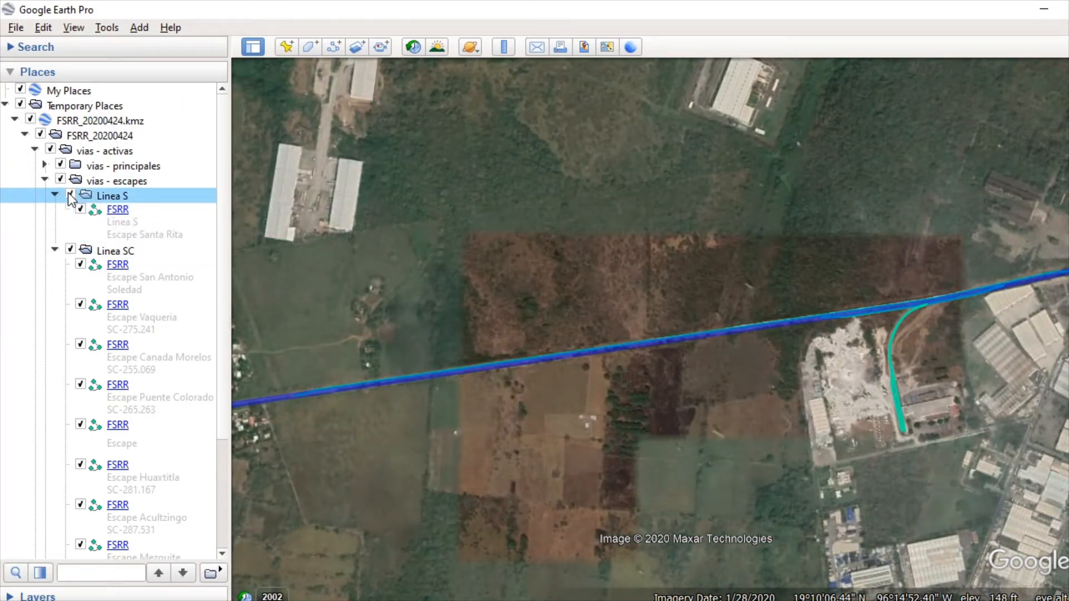
left_click(69, 195)
scroll(801, 255, "up", 5)
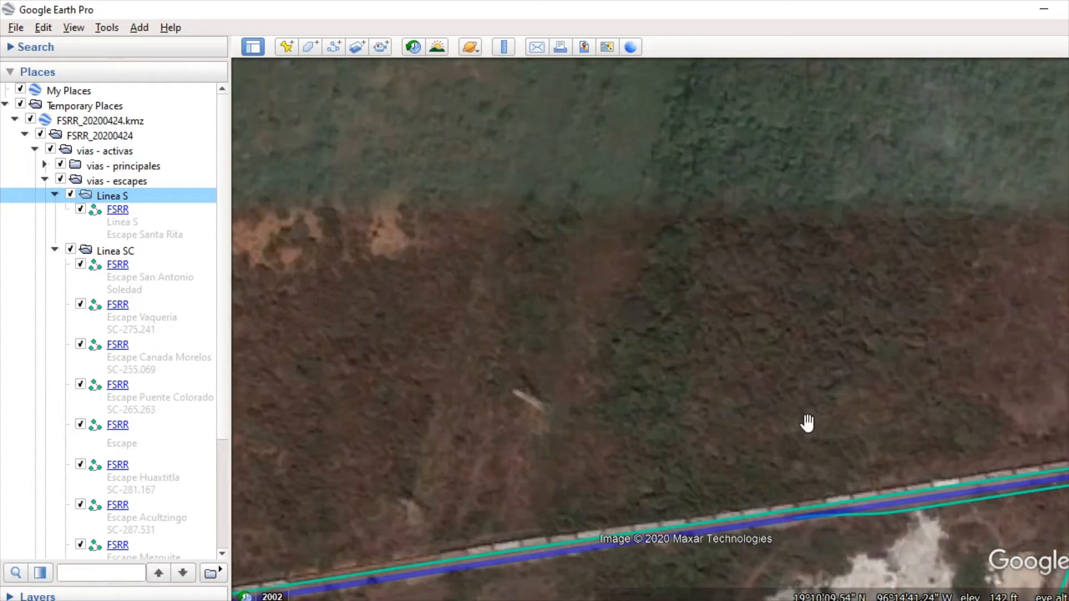
left_click_drag(807, 423, 781, 184)
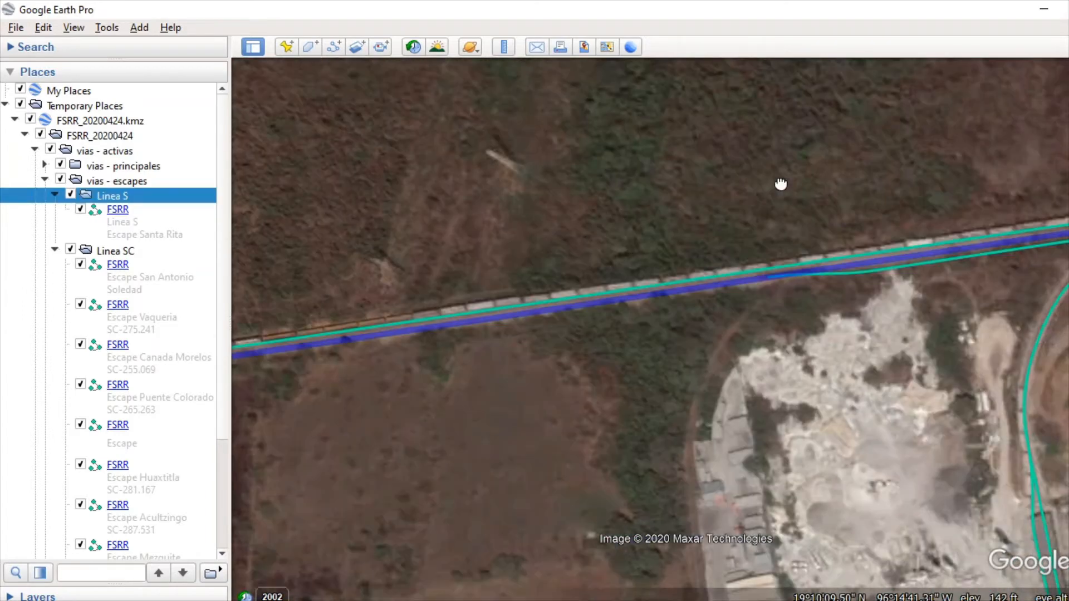
left_click(850, 263)
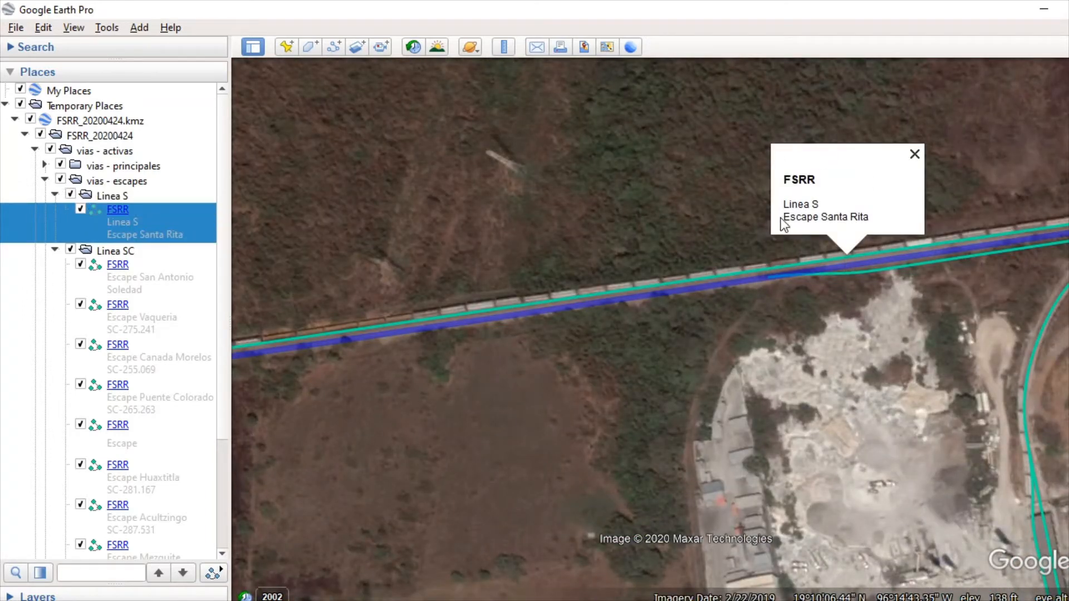
left_click(679, 258)
scroll(876, 326, "down", 5)
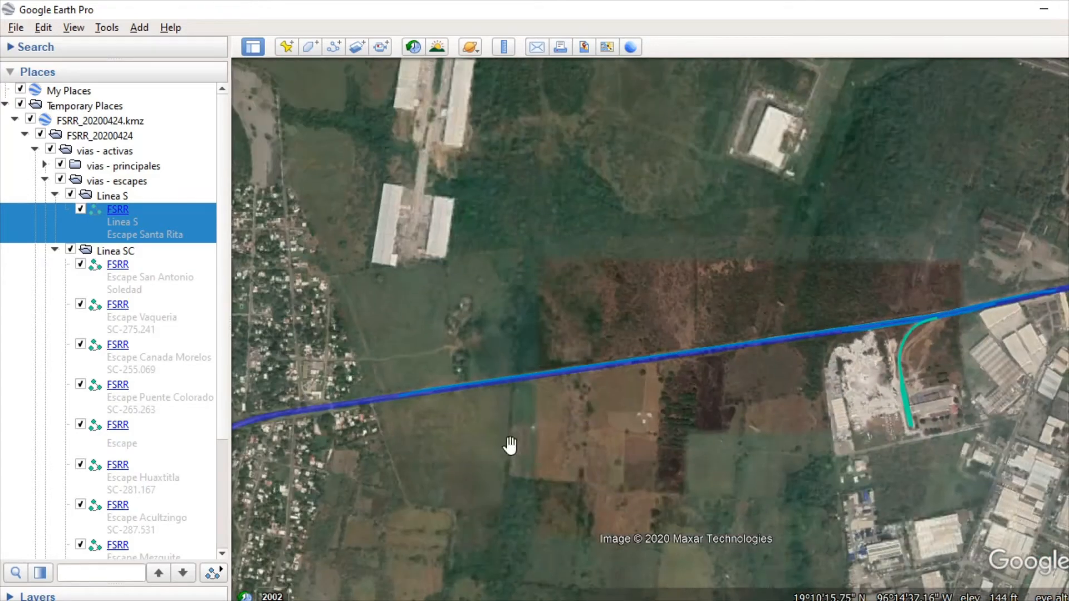
Step: Copy the Escape Santa Rita track from Linea S in vias - escapes and paste it into the vias - principales folder
right_click(148, 220)
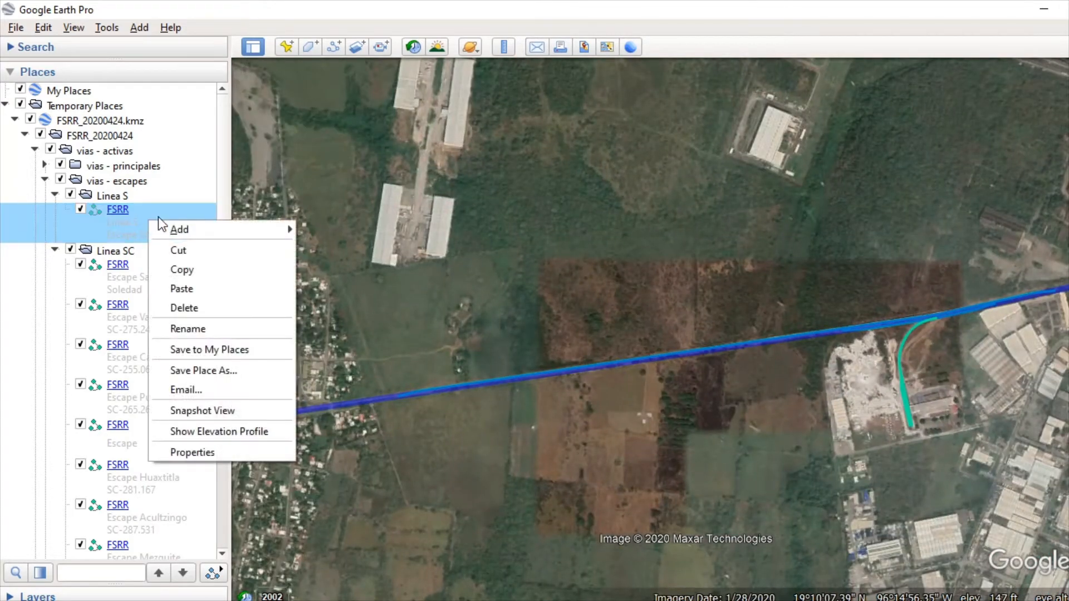
left_click(185, 270)
left_click(44, 166)
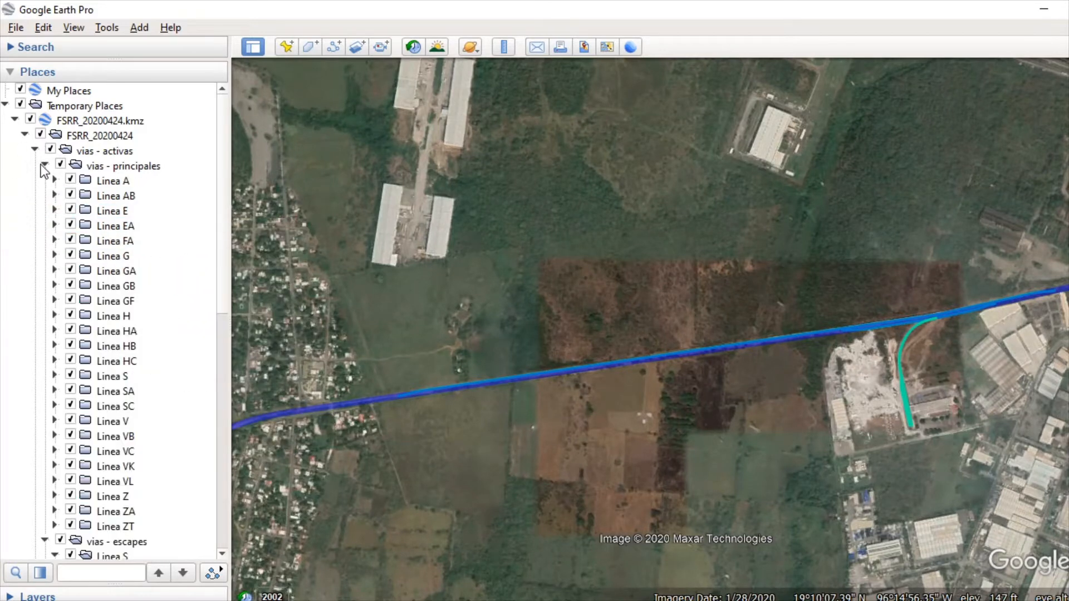
left_click(101, 166)
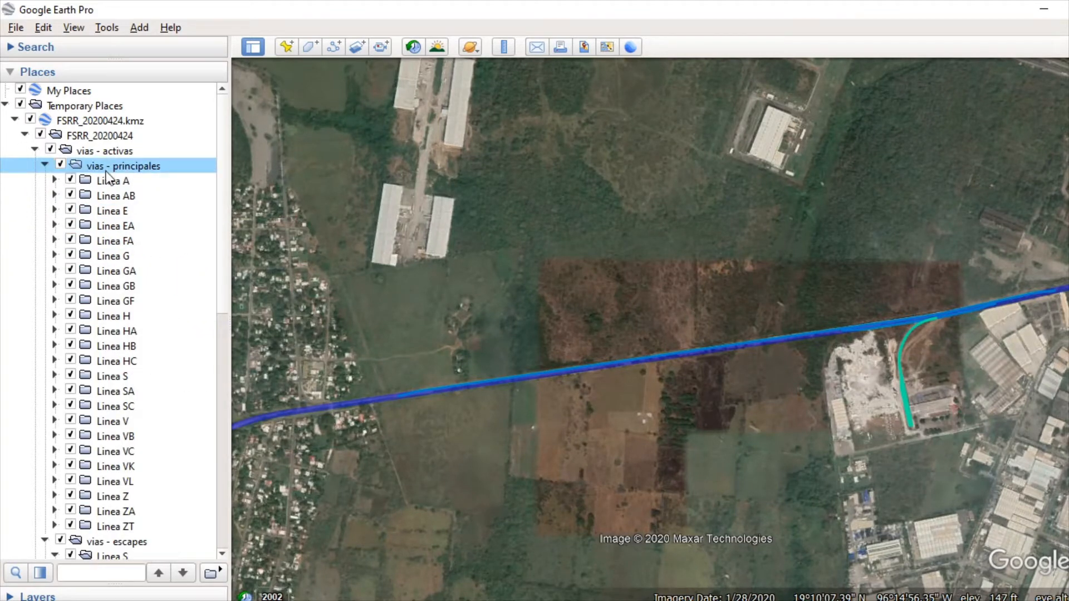
double_click(141, 165)
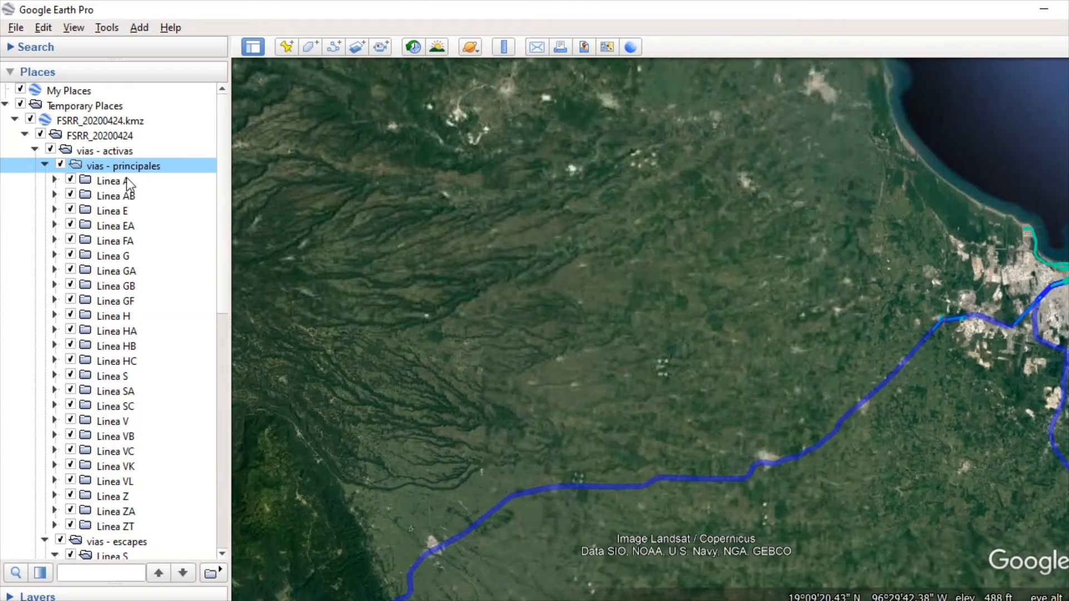
right_click(135, 174)
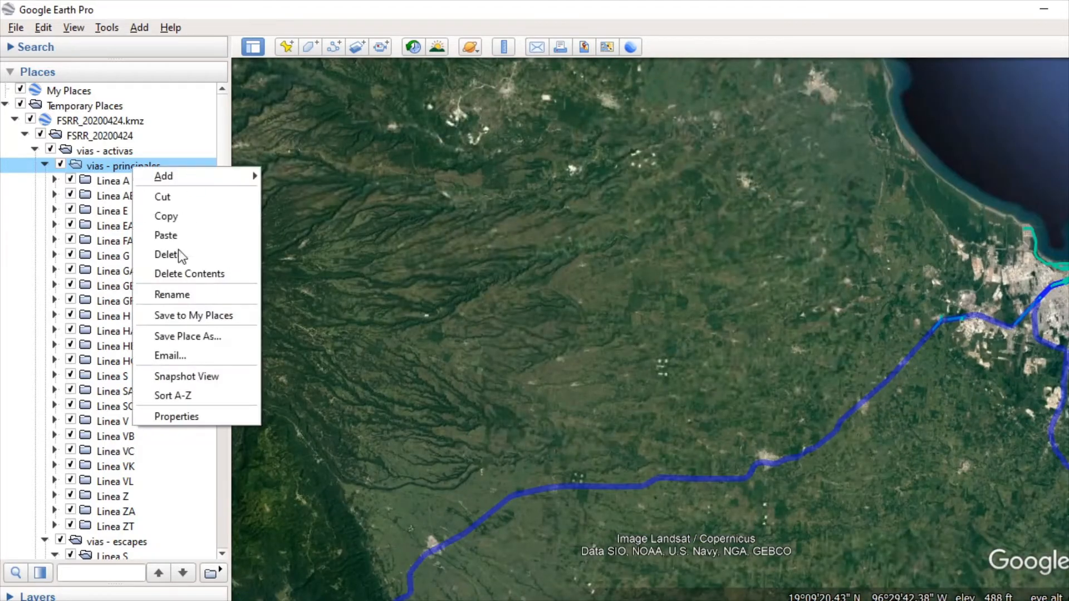
left_click(180, 235)
left_click(146, 168)
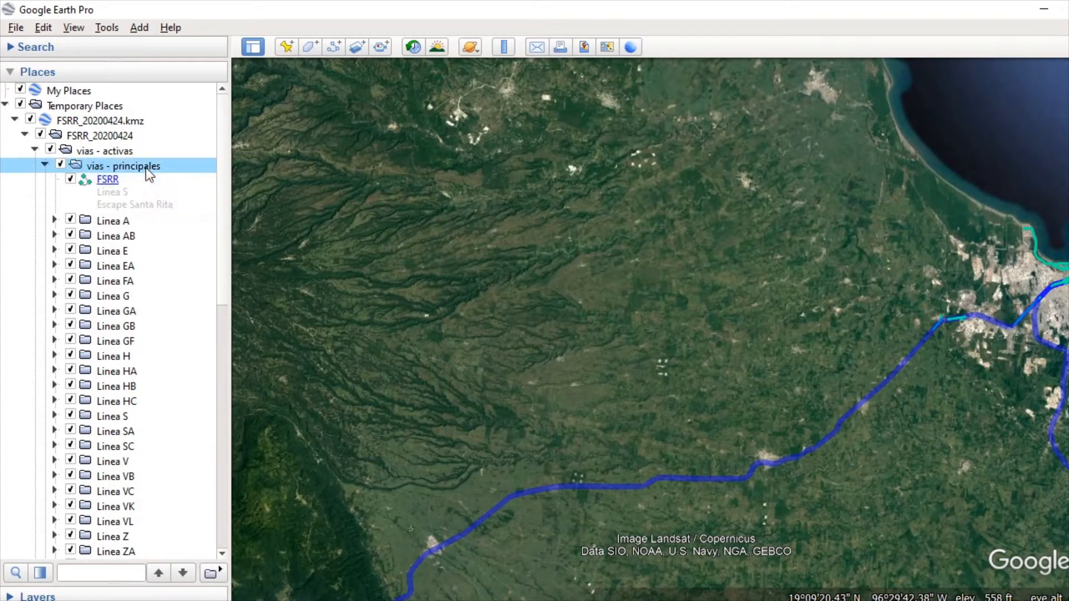
Step: Review the vias - principales contents including the pasted track, and collapse the vias - escapes and vias - principales folders
left_click(128, 188)
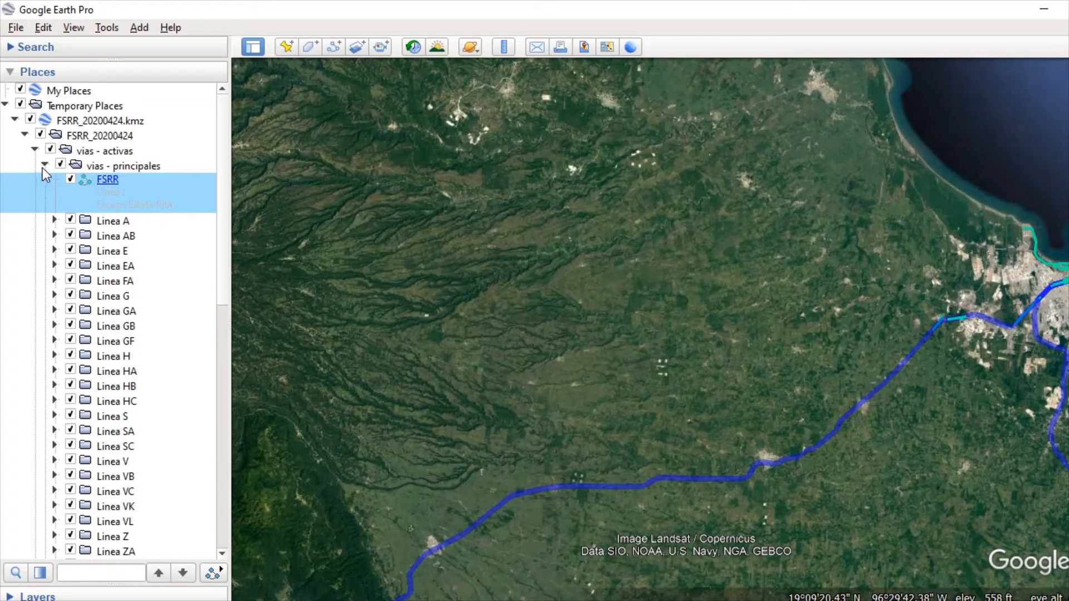
left_click(146, 165)
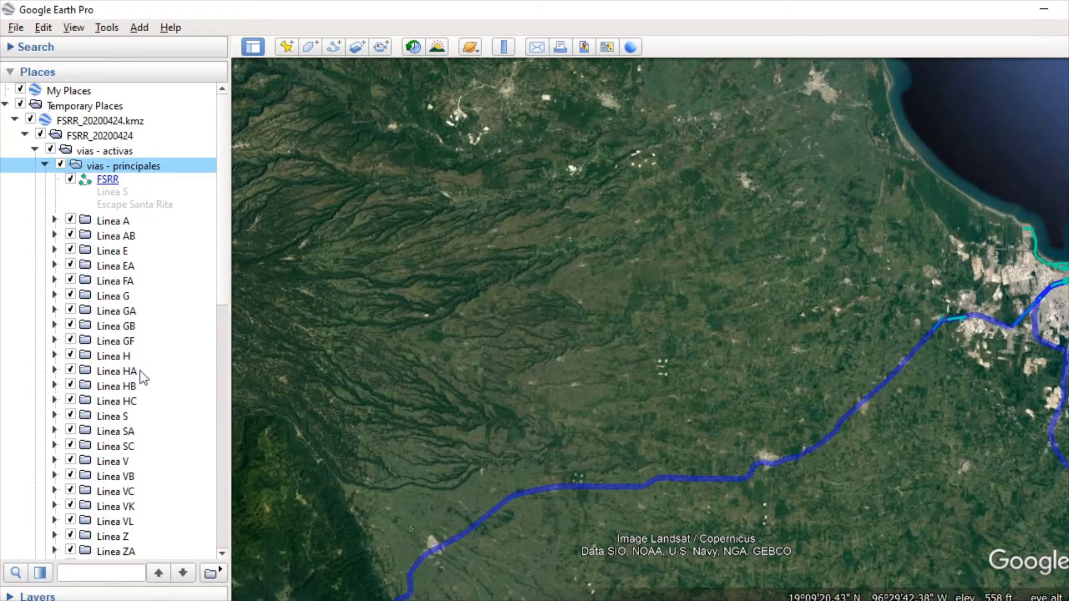
scroll(139, 370, "down", 5)
scroll(158, 398, "up", 3)
scroll(61, 422, "down", 4)
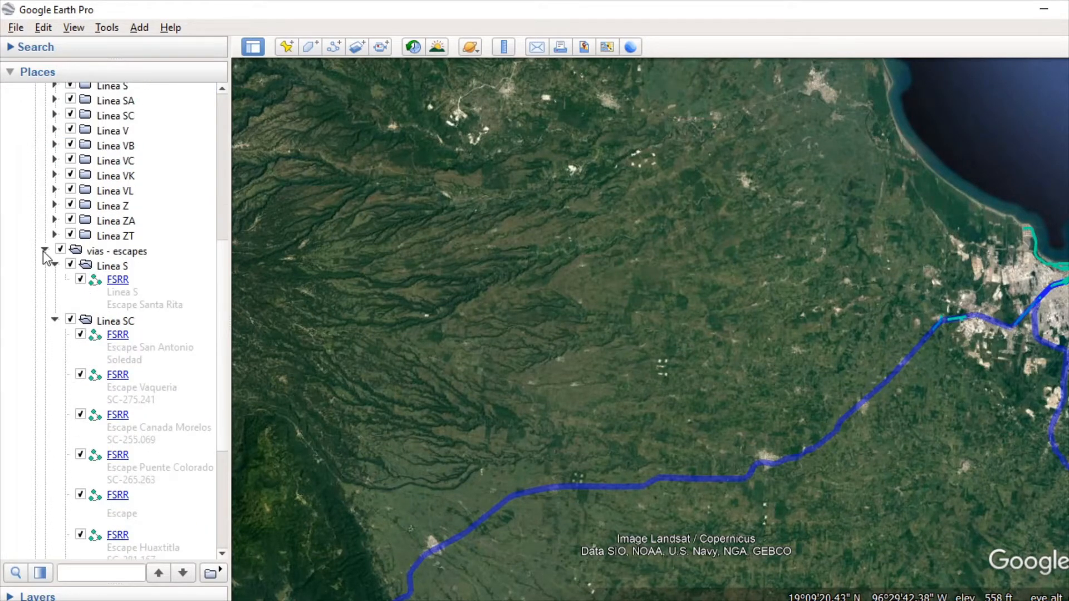
left_click(45, 252)
scroll(114, 390, "up", 3)
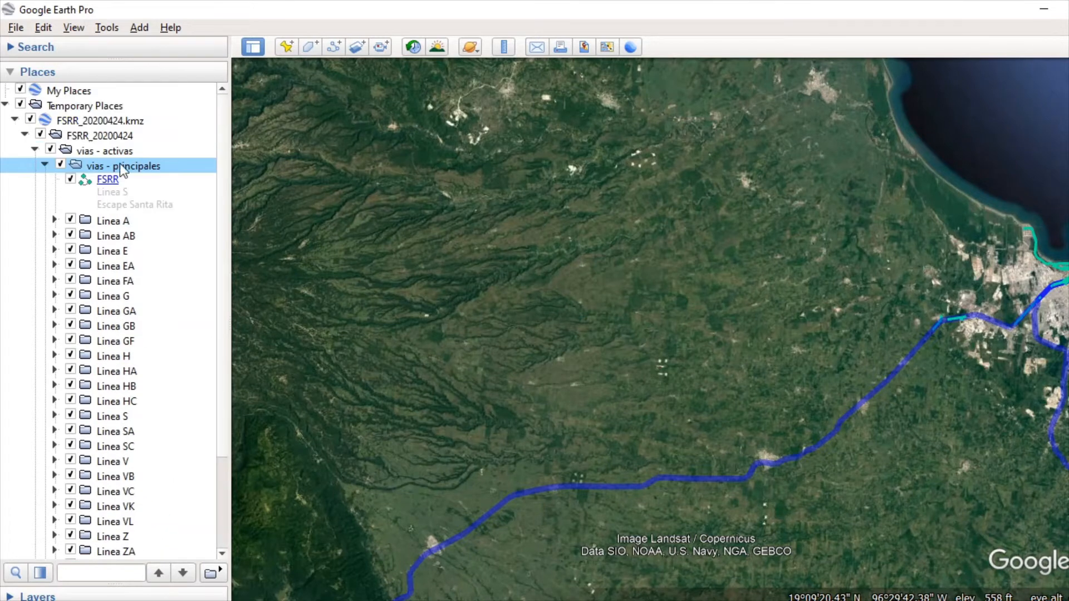
left_click(45, 165)
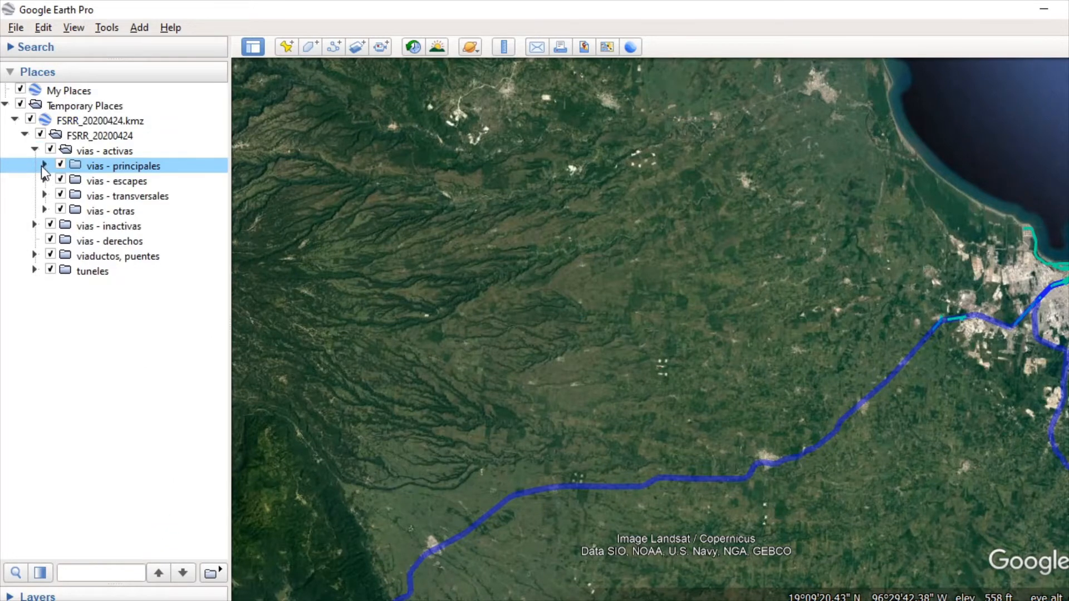
Step: Force all tracks in the vias - principales folder to share a single line style through the folder's properties
double_click(116, 167)
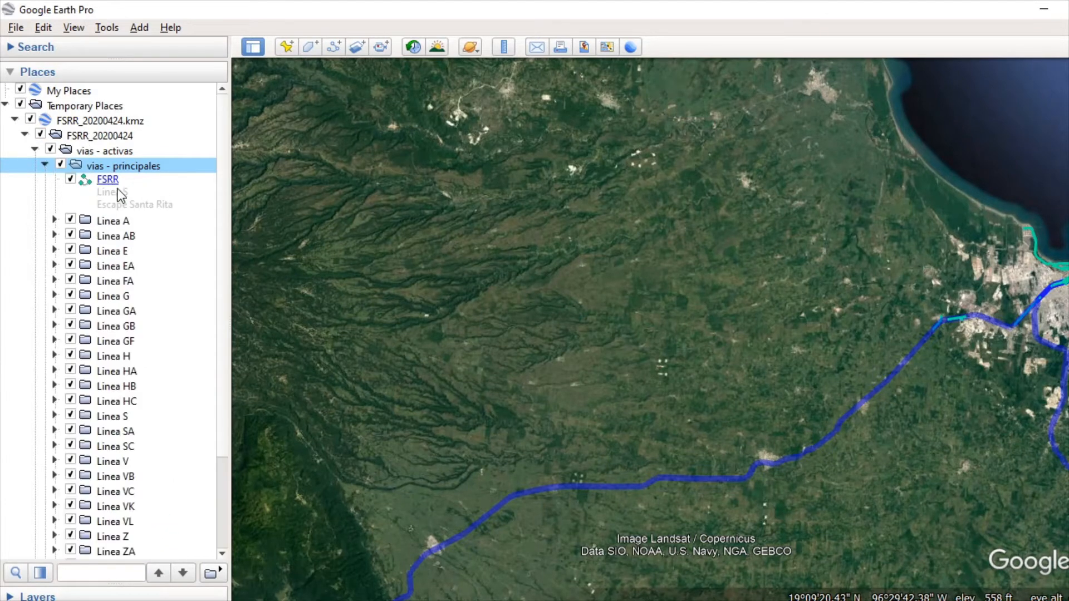
right_click(137, 172)
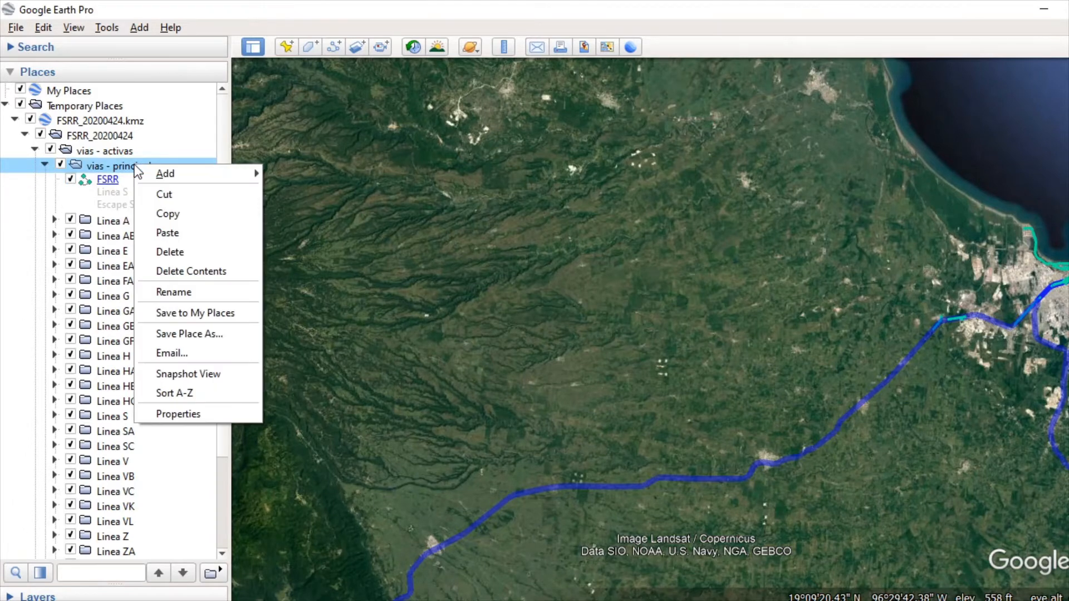
left_click(219, 415)
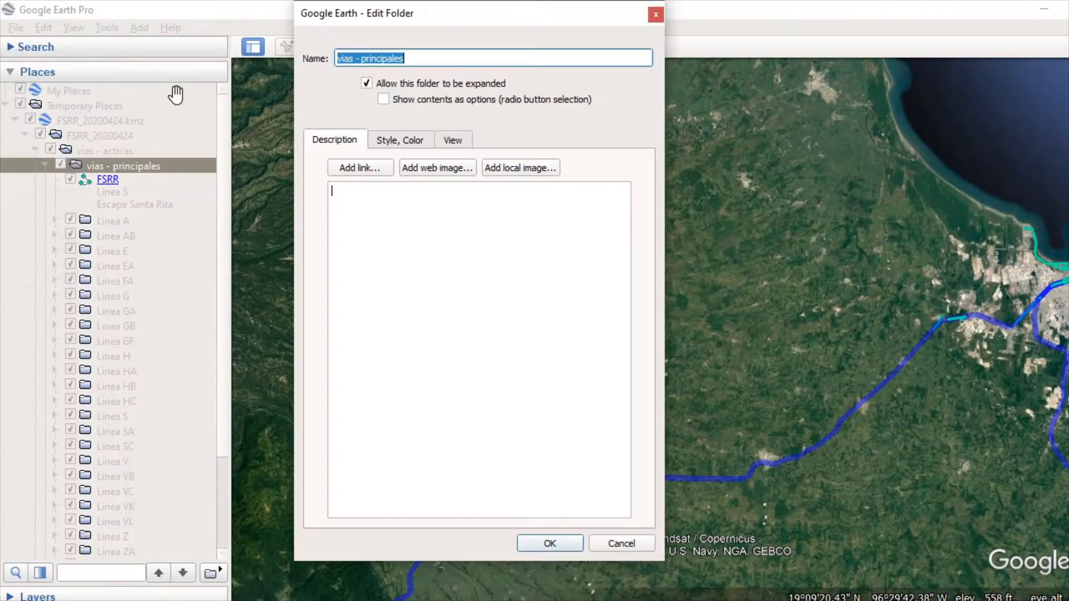
left_click(398, 140)
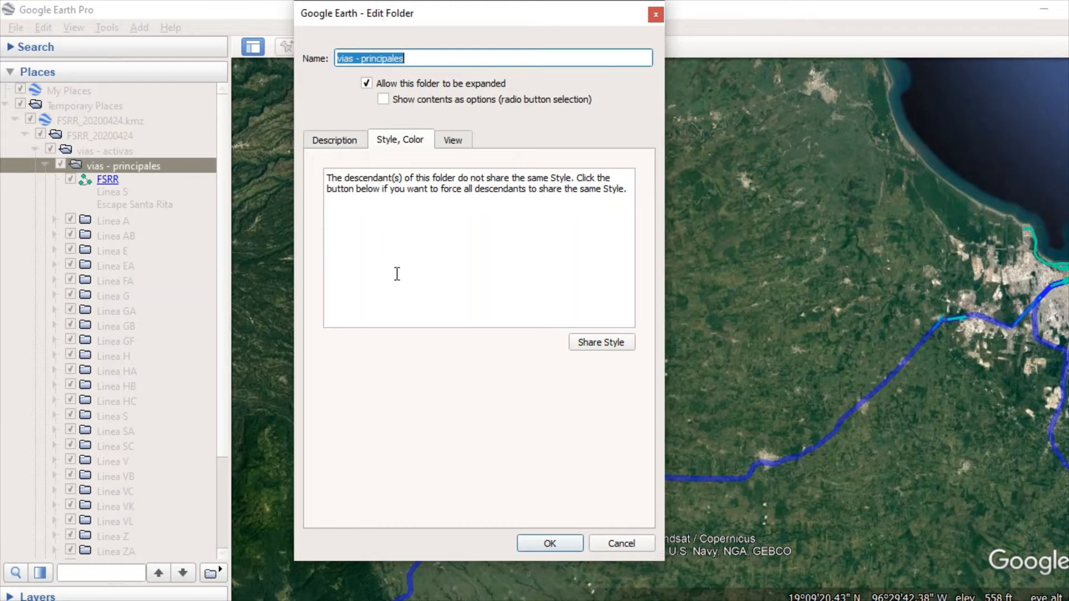
left_click(601, 343)
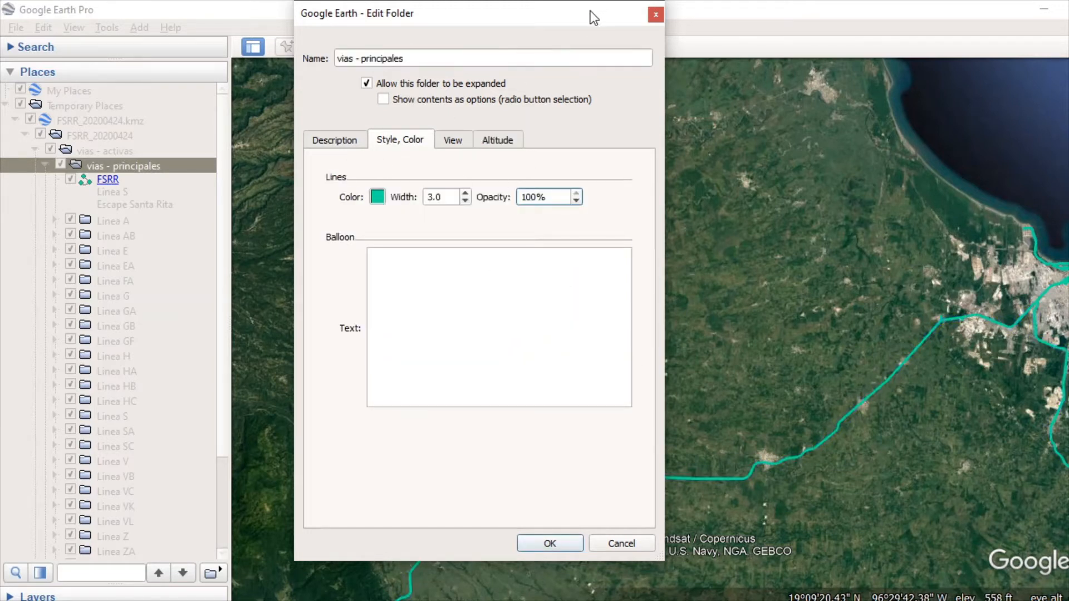
left_click_drag(592, 16, 492, 49)
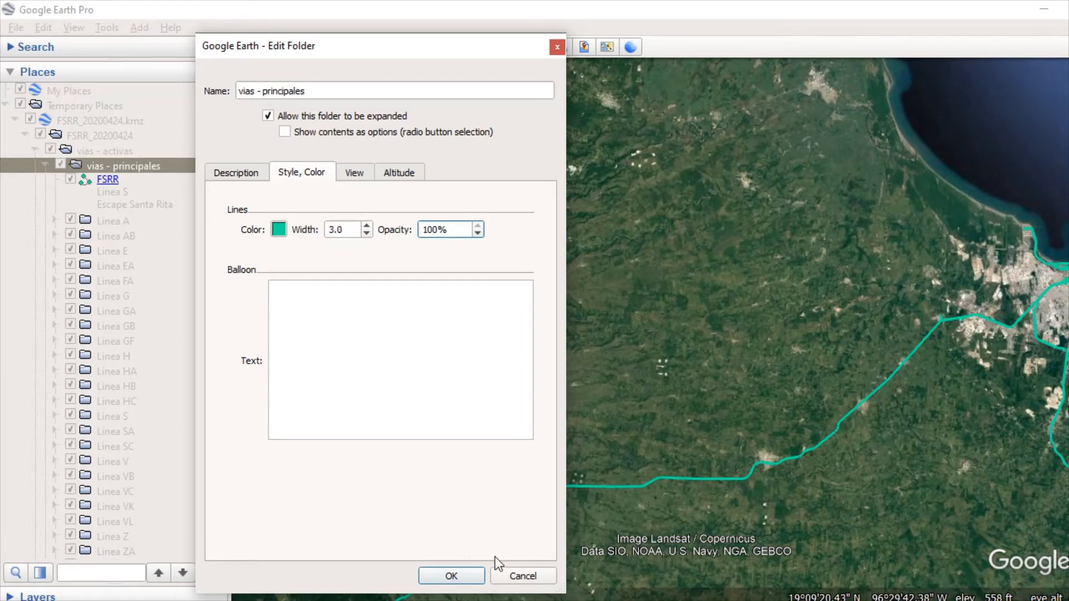
left_click(469, 574)
Step: Delete the pasted Escape Santa Rita track from the vias - principales folder
right_click(148, 195)
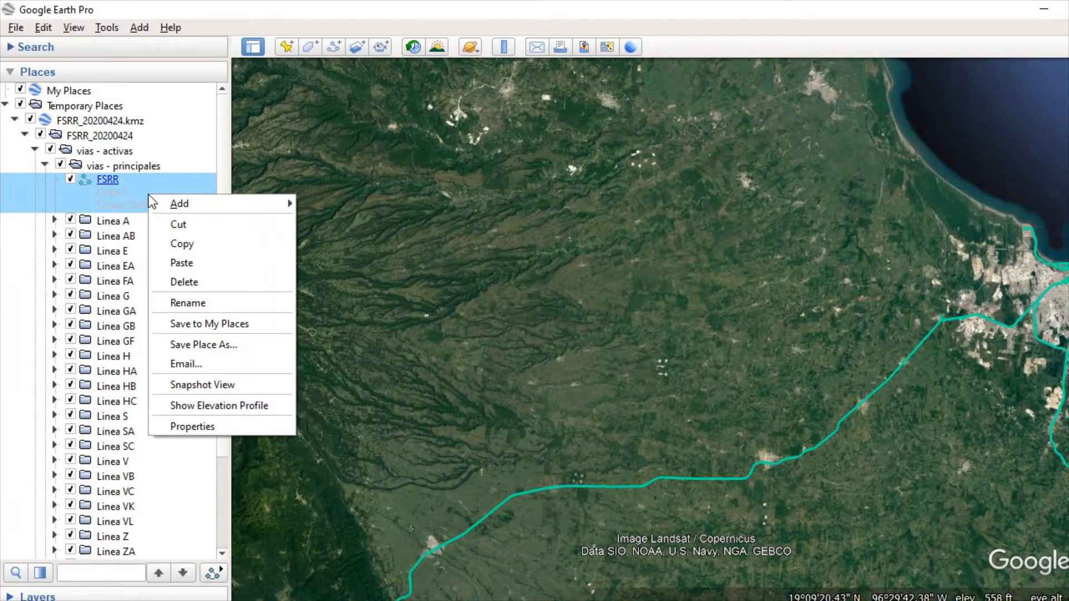
left_click(248, 281)
left_click(576, 330)
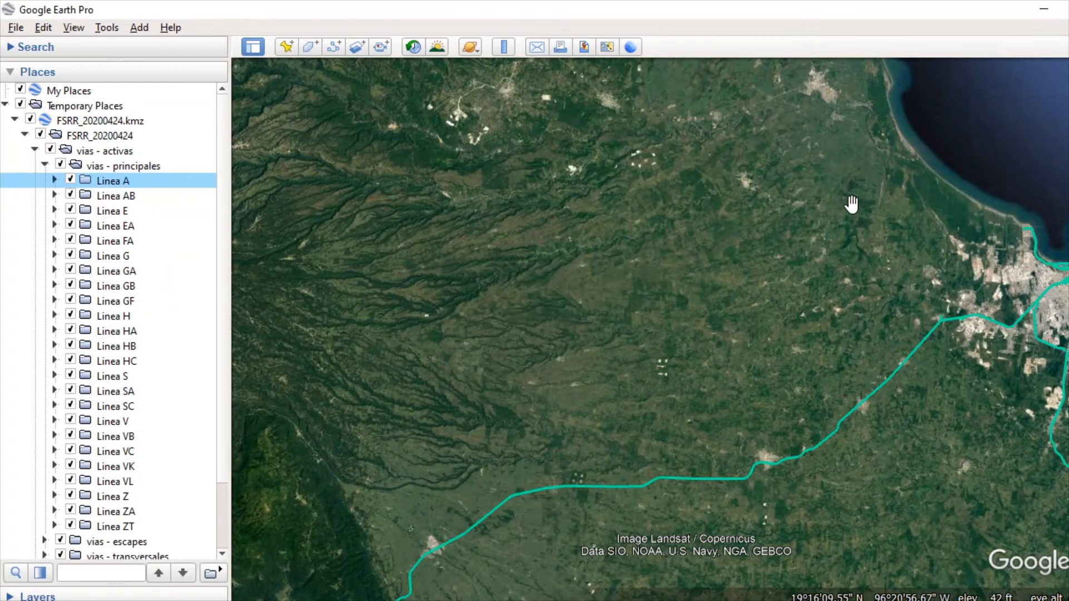
Step: Examine the restyled main lines on the map, collapse the vias - principales folder and fly to its full extent
scroll(845, 204, "down", 5)
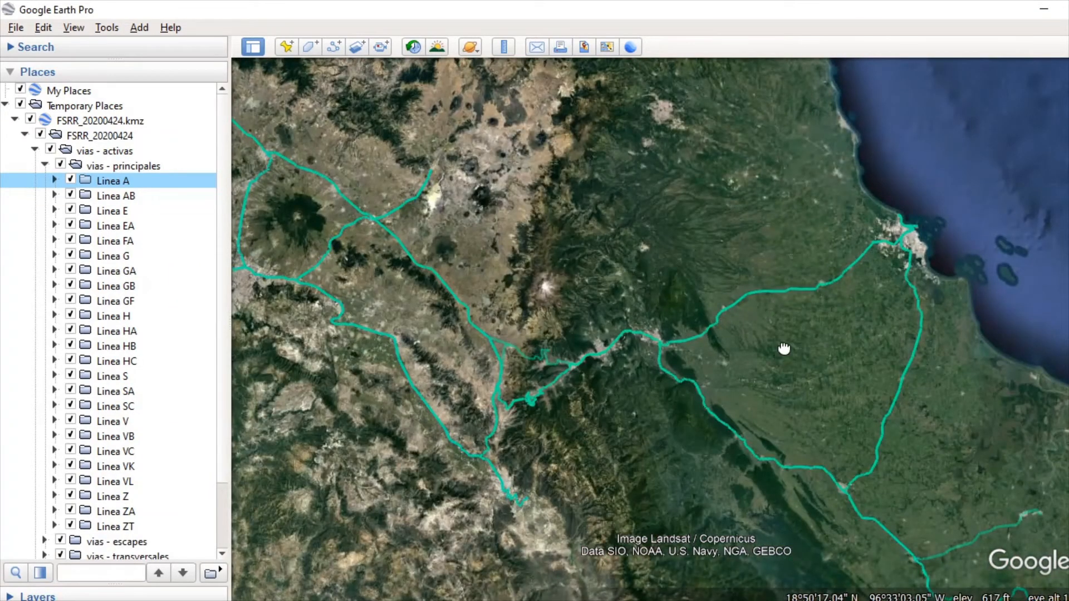
left_click_drag(783, 351, 820, 304)
left_click_drag(548, 424, 623, 425)
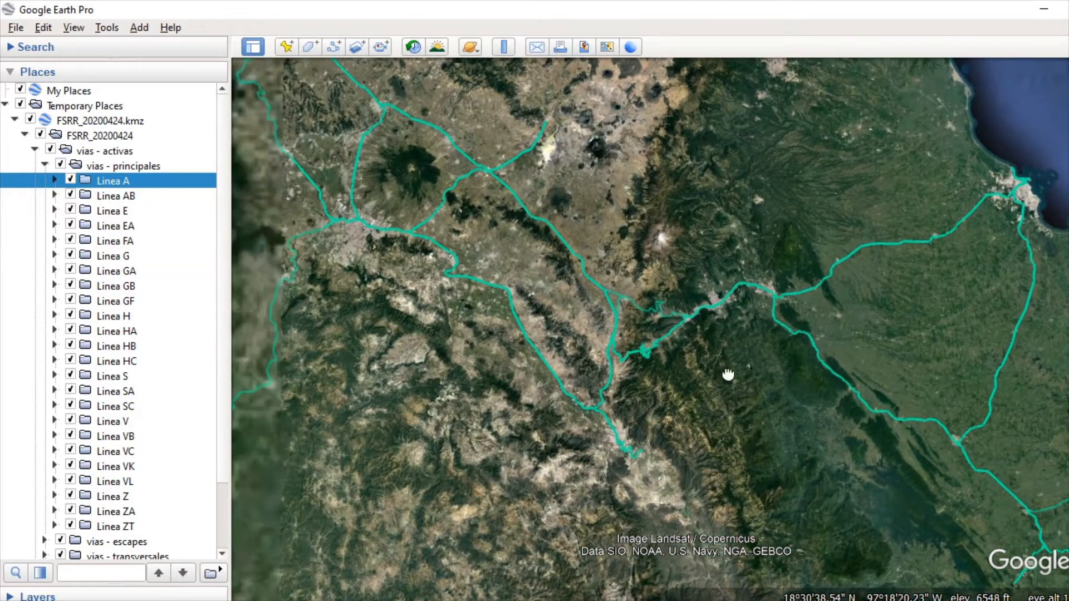
scroll(650, 341, "up", 3)
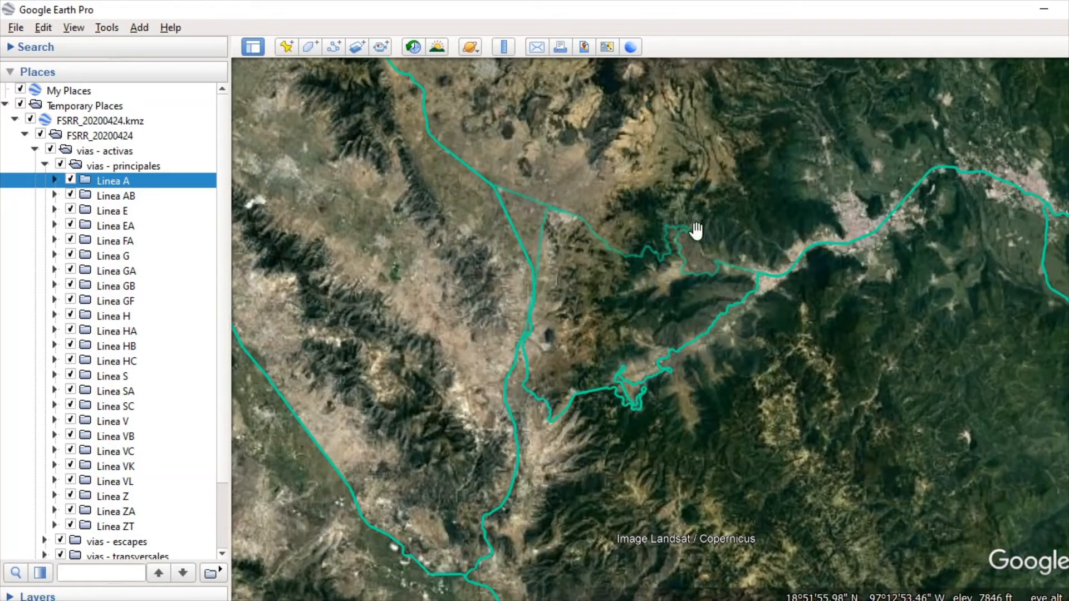
left_click(45, 166)
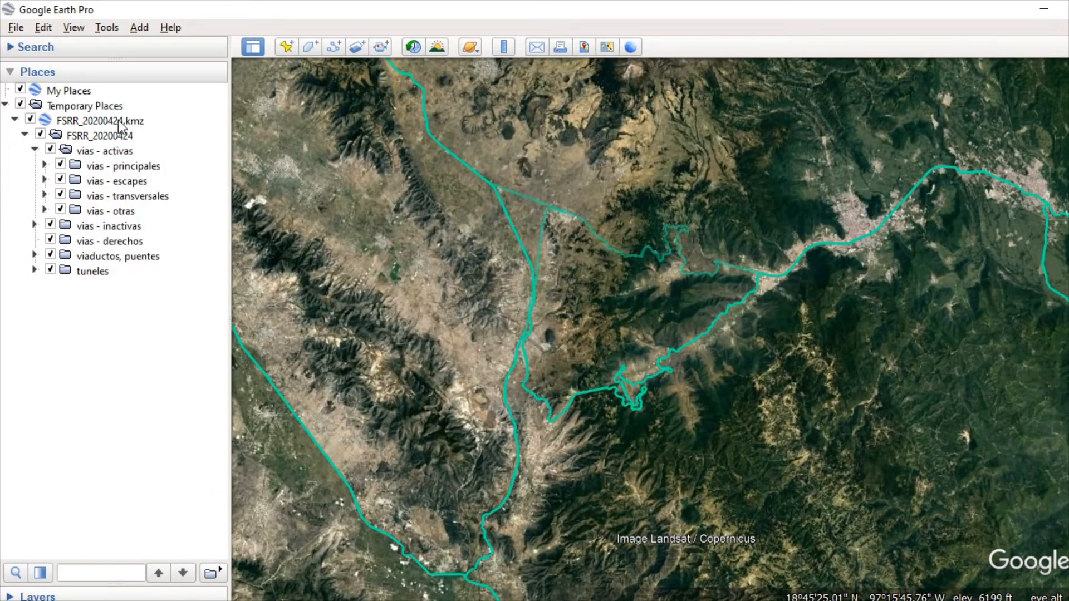
left_click(137, 167)
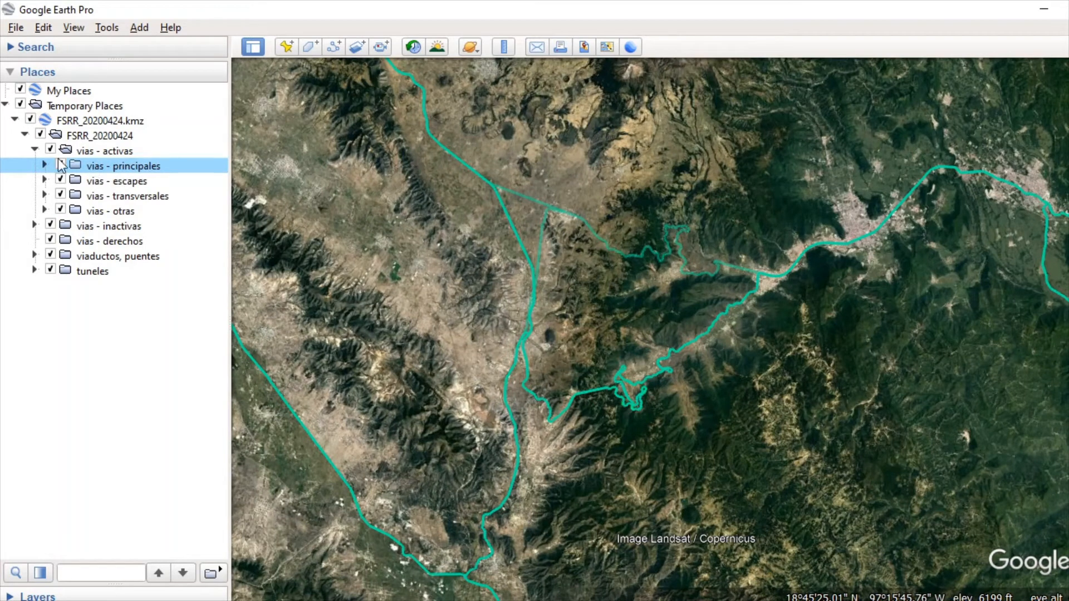
left_click(45, 164)
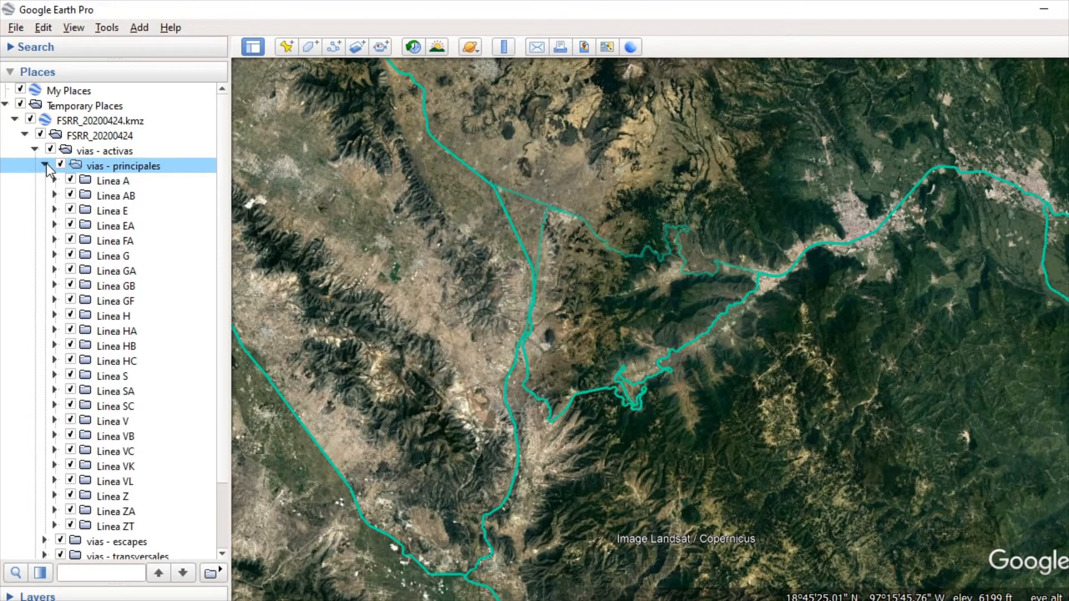
left_click(45, 164)
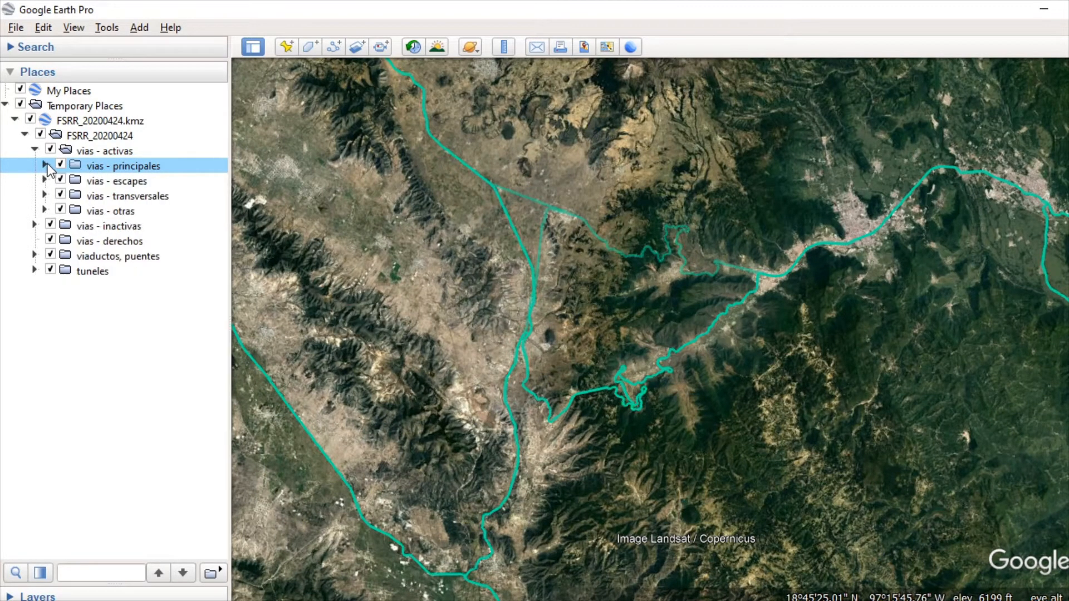
double_click(128, 167)
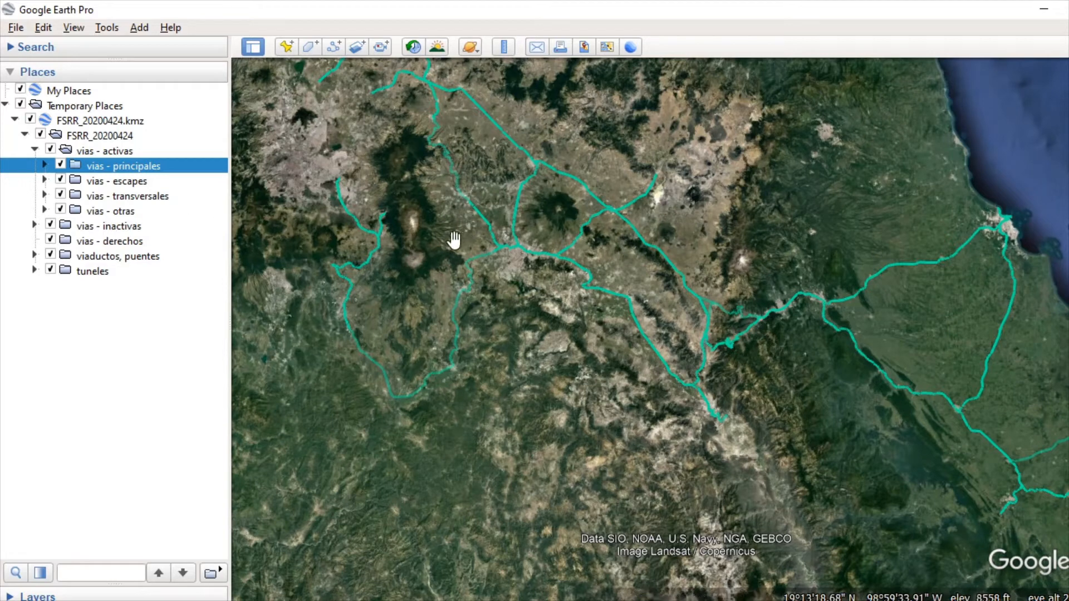
left_click_drag(555, 342, 547, 362)
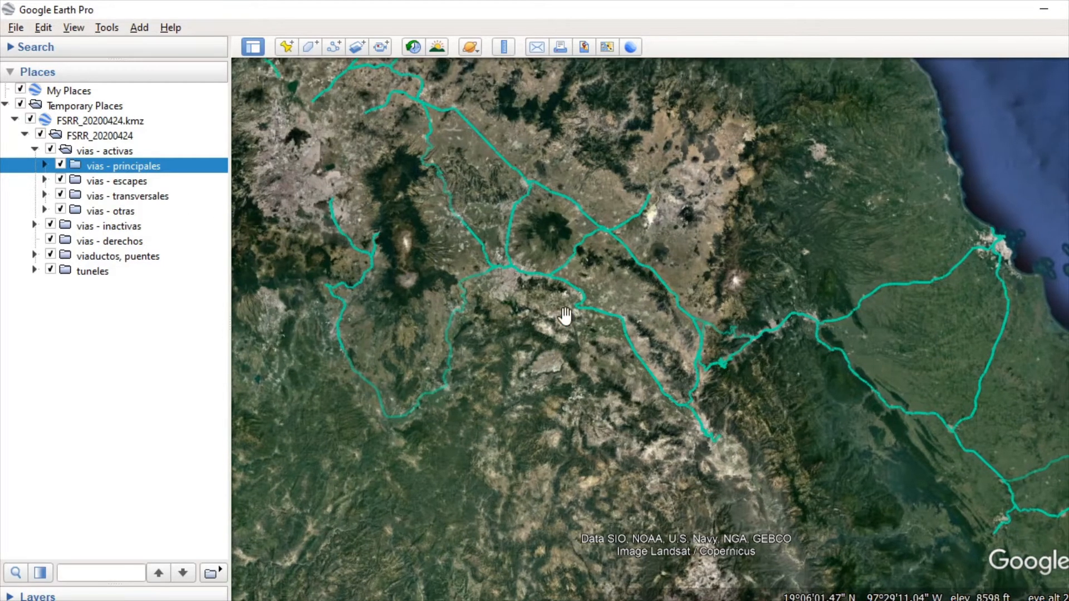
mouse_move(565, 298)
left_mouse_down()
mouse_move(602, 388)
mouse_move(609, 362)
mouse_move(578, 308)
left_mouse_up()
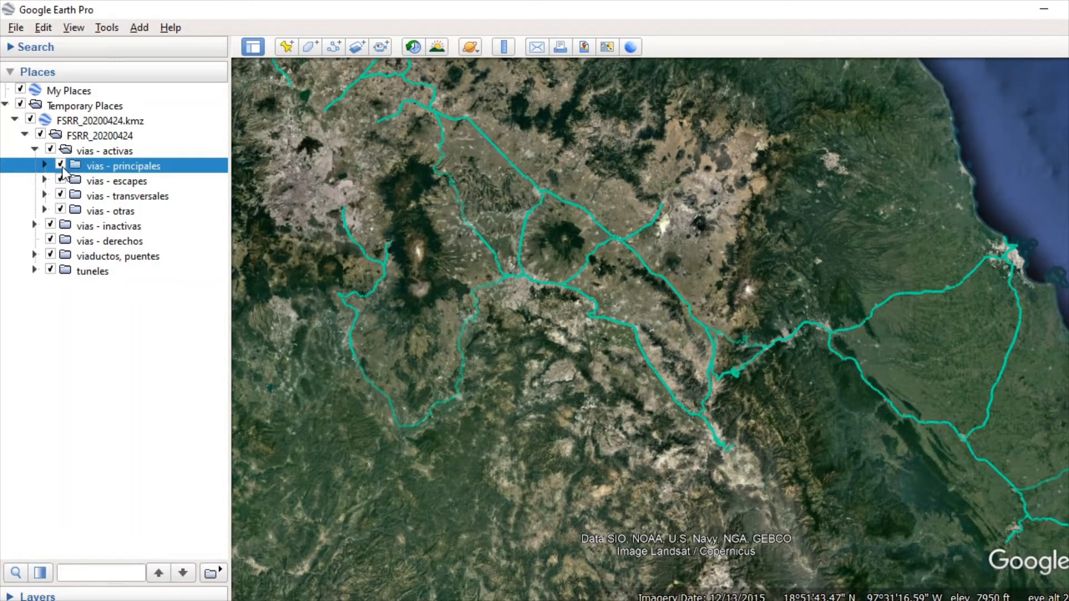
Step: Move the Linea A folder out of vias - principales to directly under vias - activas
left_click(45, 165)
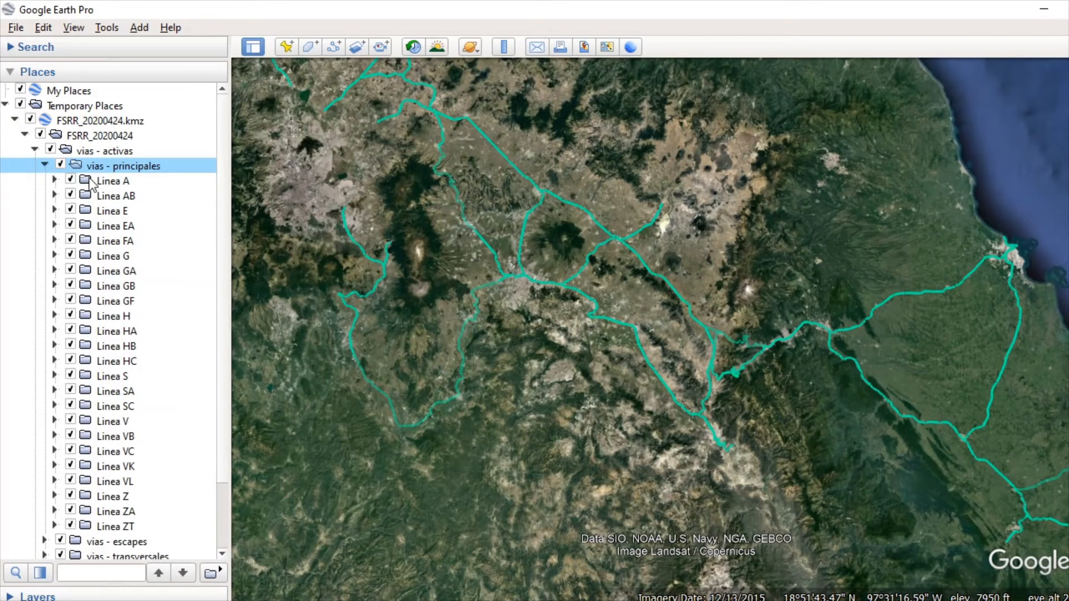
left_click(87, 179)
left_click_drag(87, 181, 144, 155)
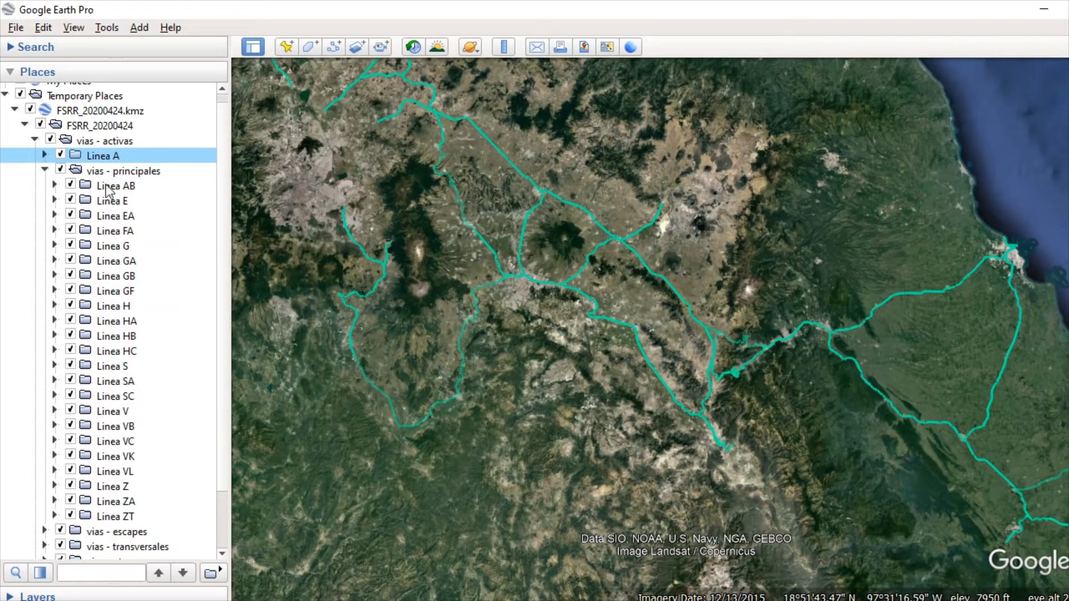
Step: Expand the Linea AB folder and move its first FSRR - AB track into the Linea A folder
left_click(54, 186)
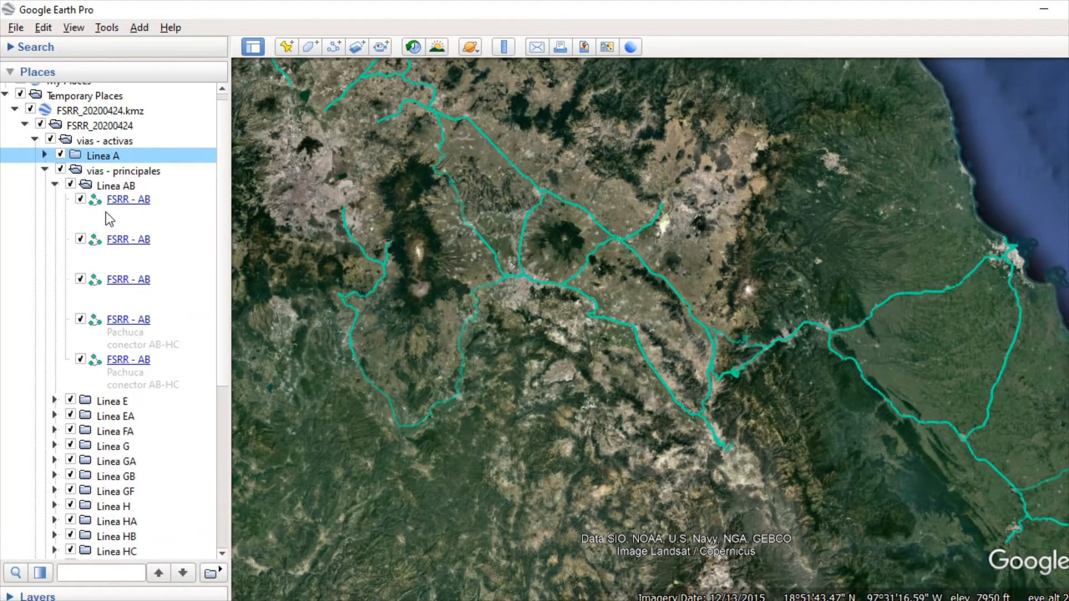
left_click(138, 220)
left_click_drag(138, 220, 153, 158)
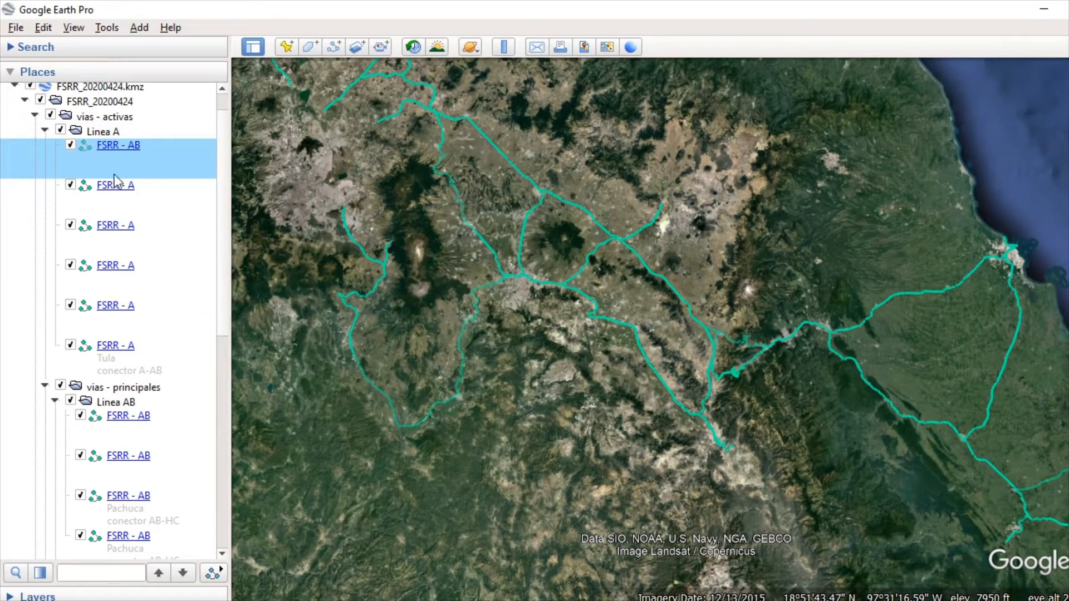
scroll(137, 169, "up", 1)
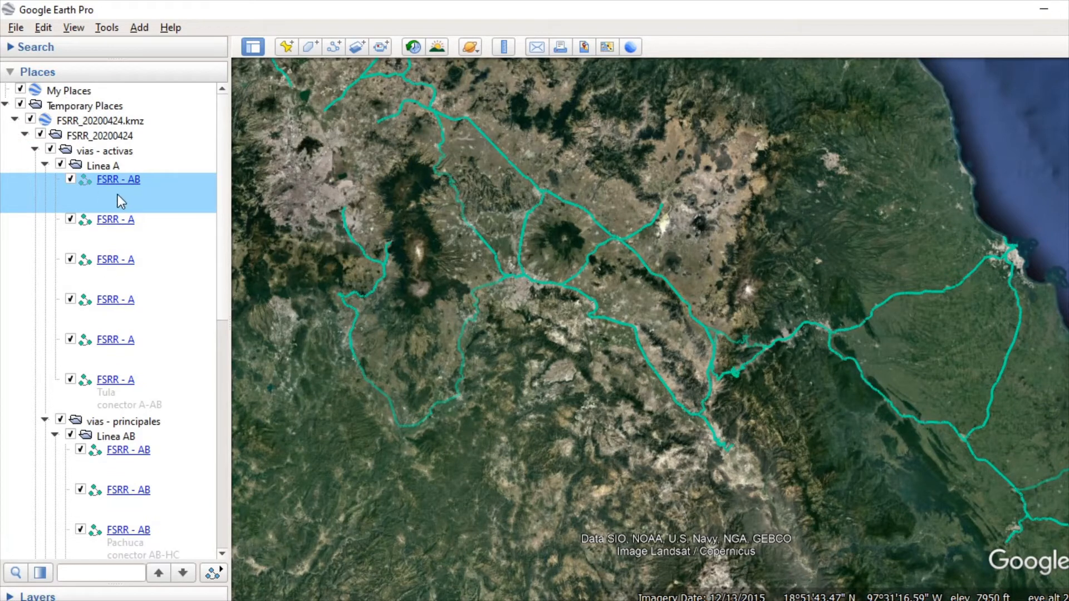
Step: Collapse the FSRR_20200424 folder and look over the whole FSRR network on the map
left_click_drag(95, 166, 292, 119)
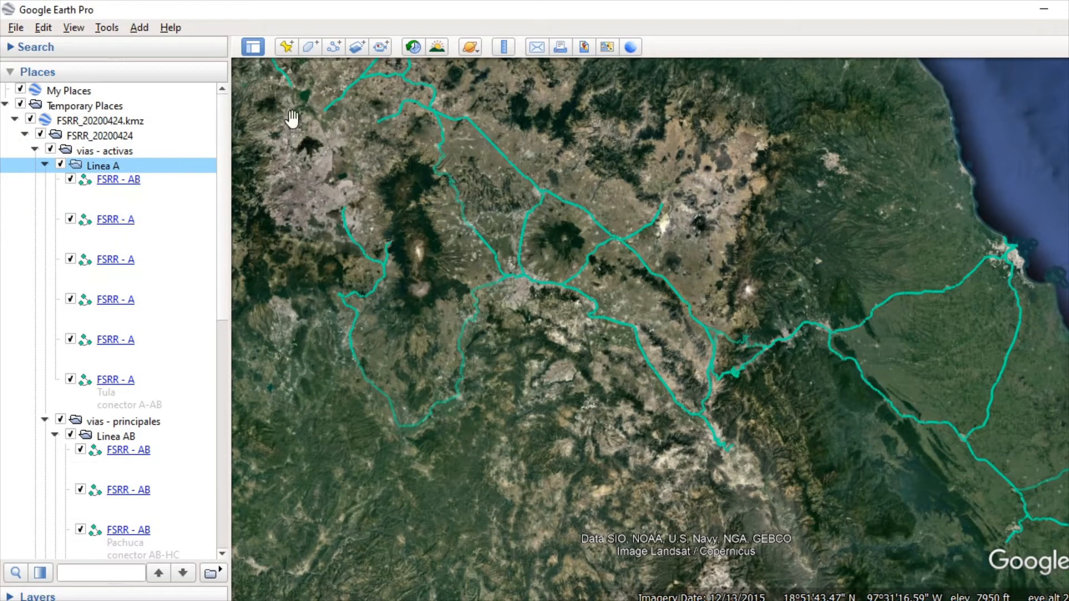
scroll(766, 282, "down", 5)
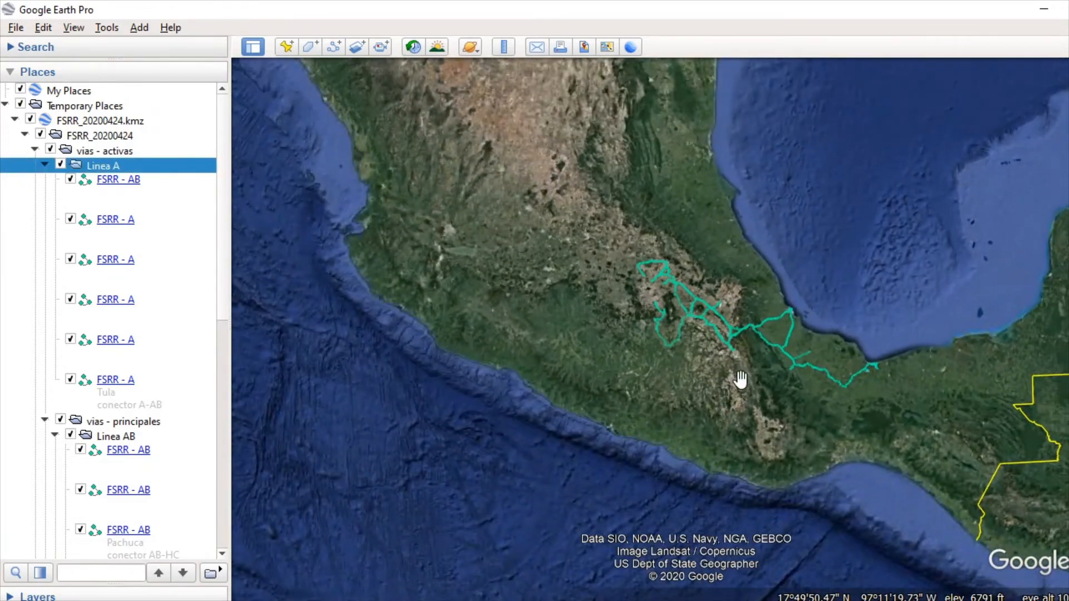
left_click(24, 135)
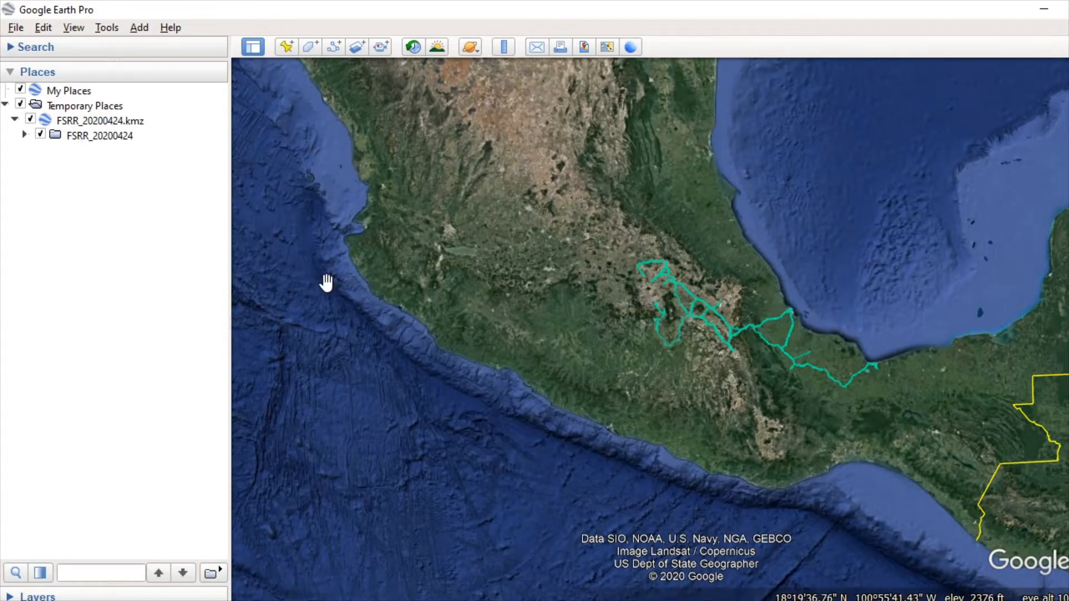
scroll(706, 305, "up", 3)
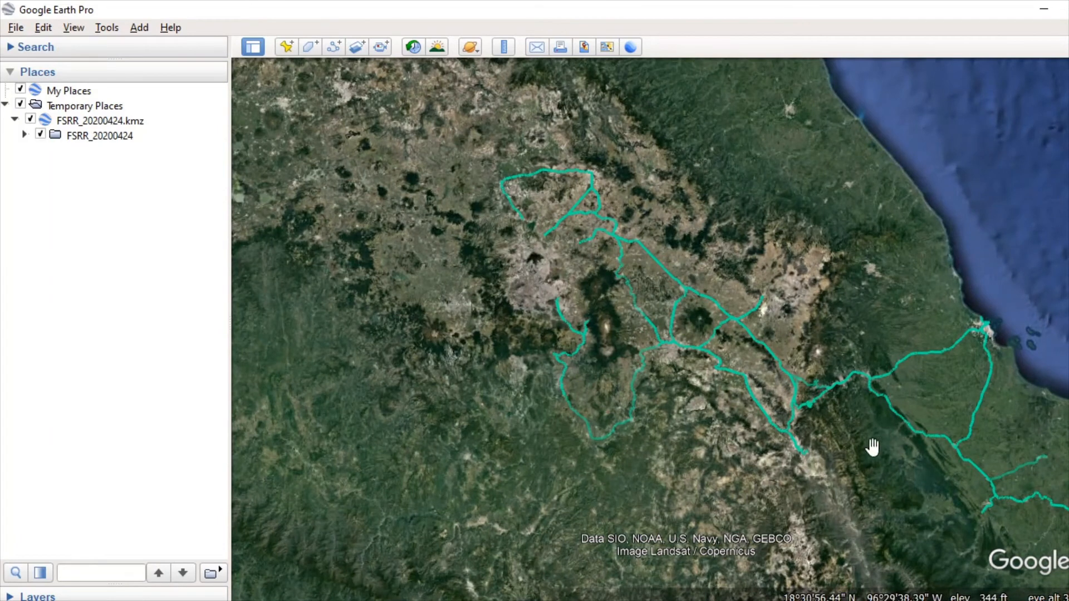
left_click_drag(873, 446, 783, 447)
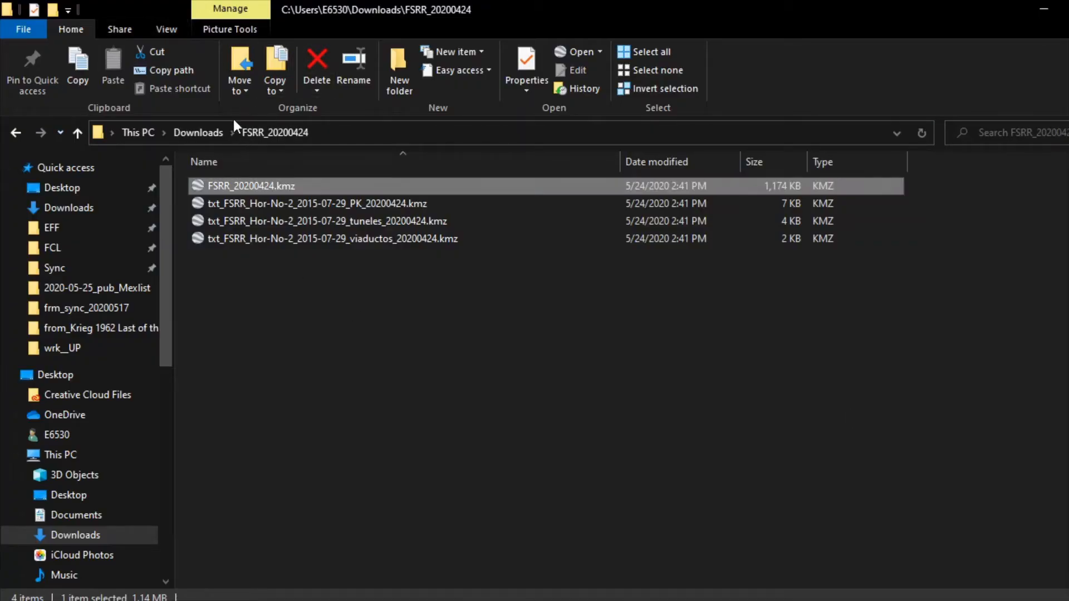
Step: Switch to File Explorer and open FXE_20200424.kmz from the FXE_20200424 folder in Downloads with Google Earth Pro
left_click(205, 133)
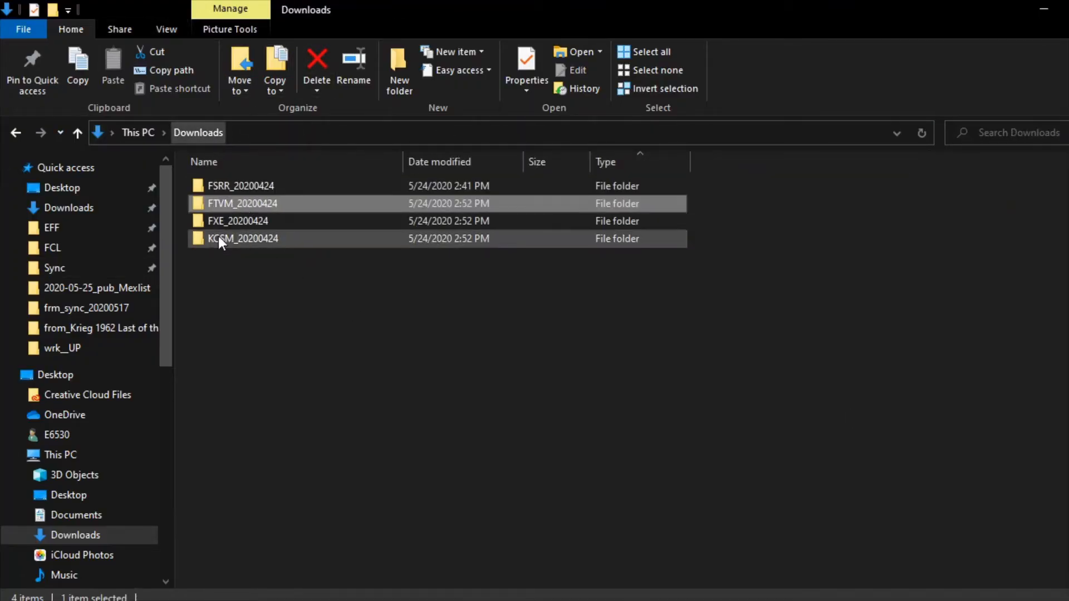
left_click(245, 221)
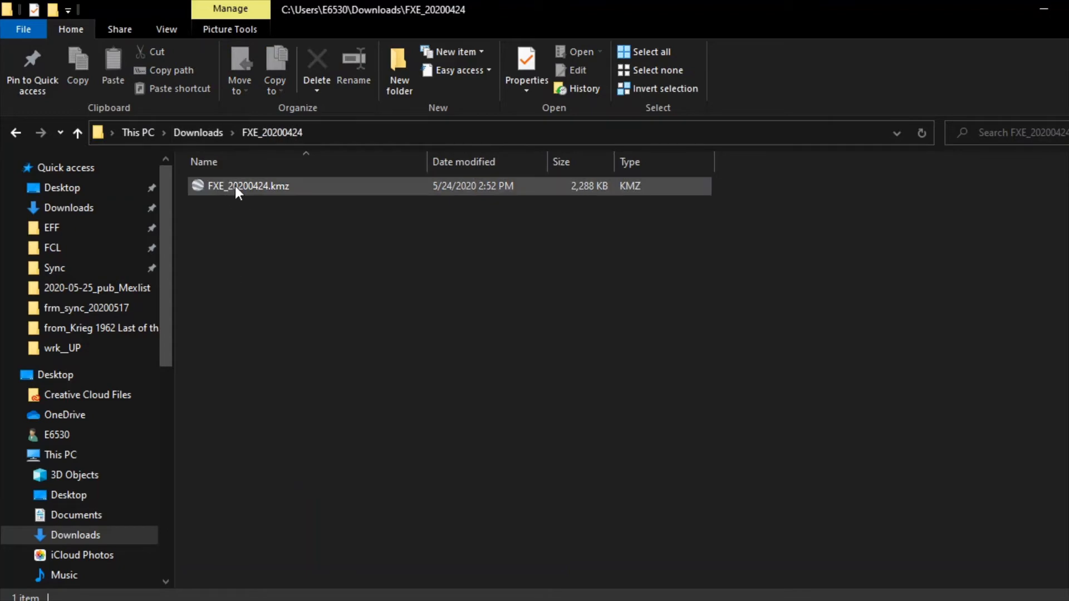
double_click(221, 184)
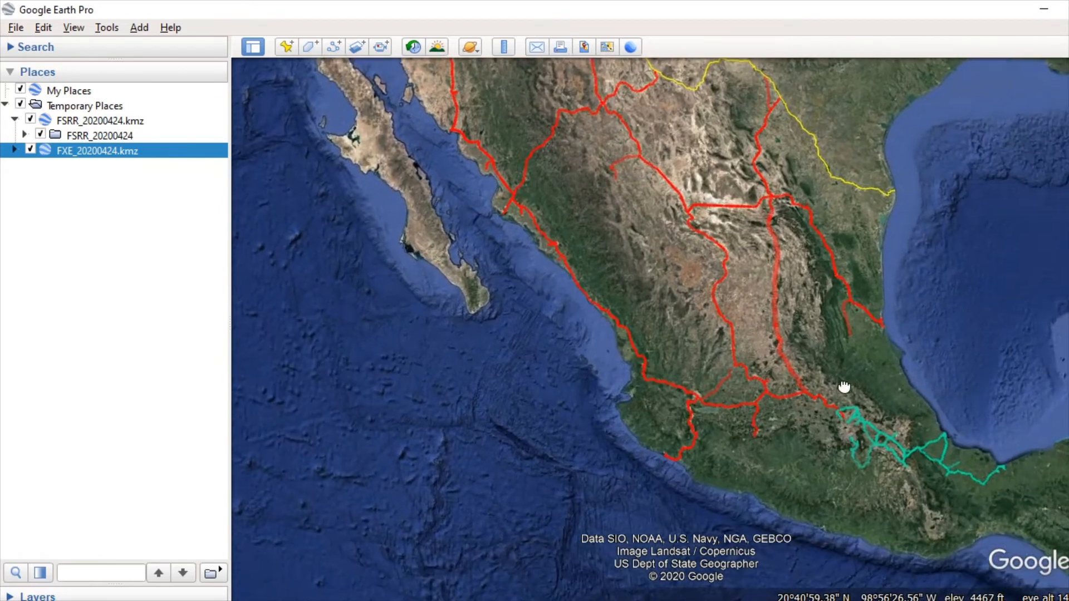
Step: Examine the FXE rail lines across Mexico, including the eastern branch near the Gulf coast and the junctions with the FSRR network
scroll(752, 373, "up", 5)
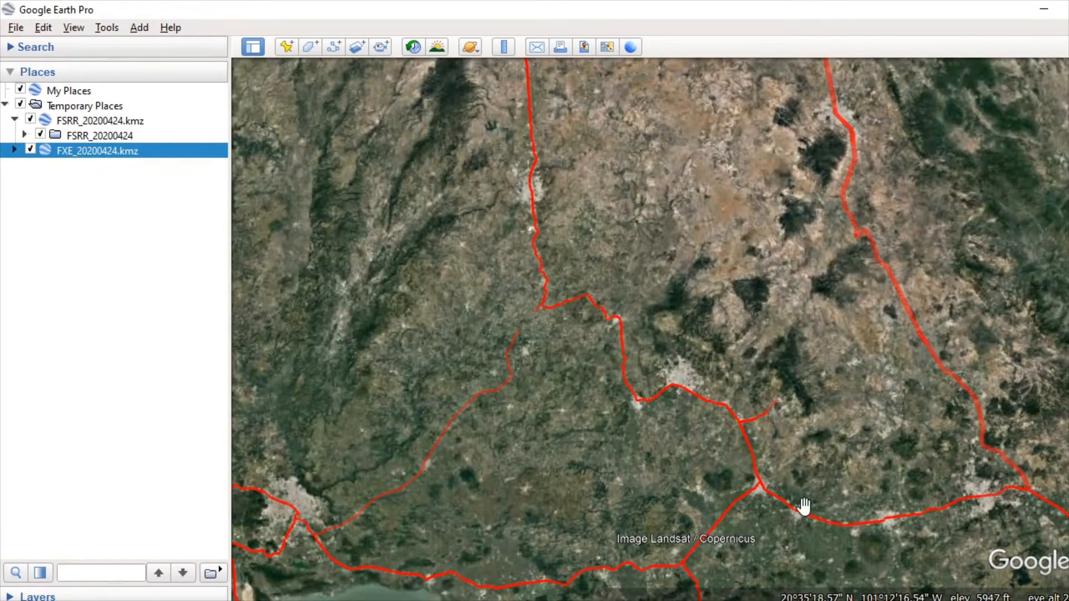
scroll(769, 353, "down", 5)
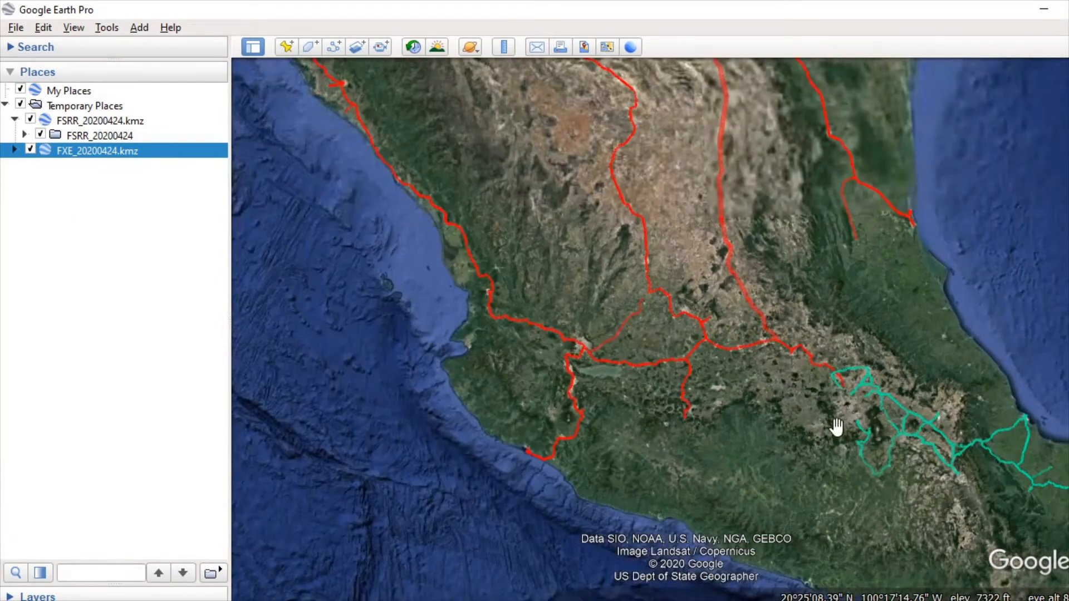
left_click_drag(823, 330, 785, 339)
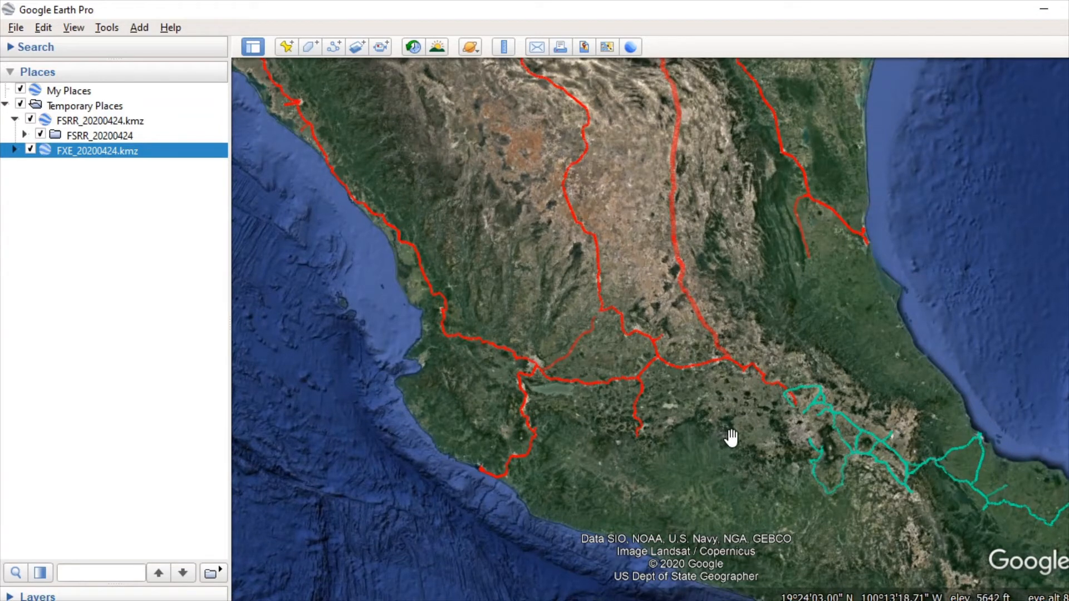
scroll(770, 170, "up", 5)
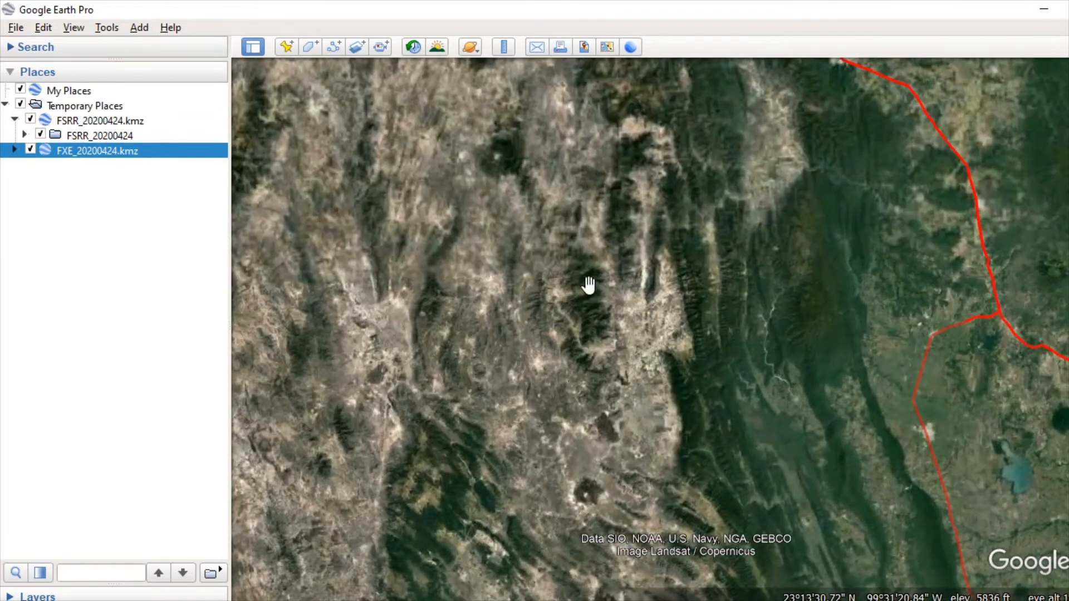
scroll(546, 415, "up", 3)
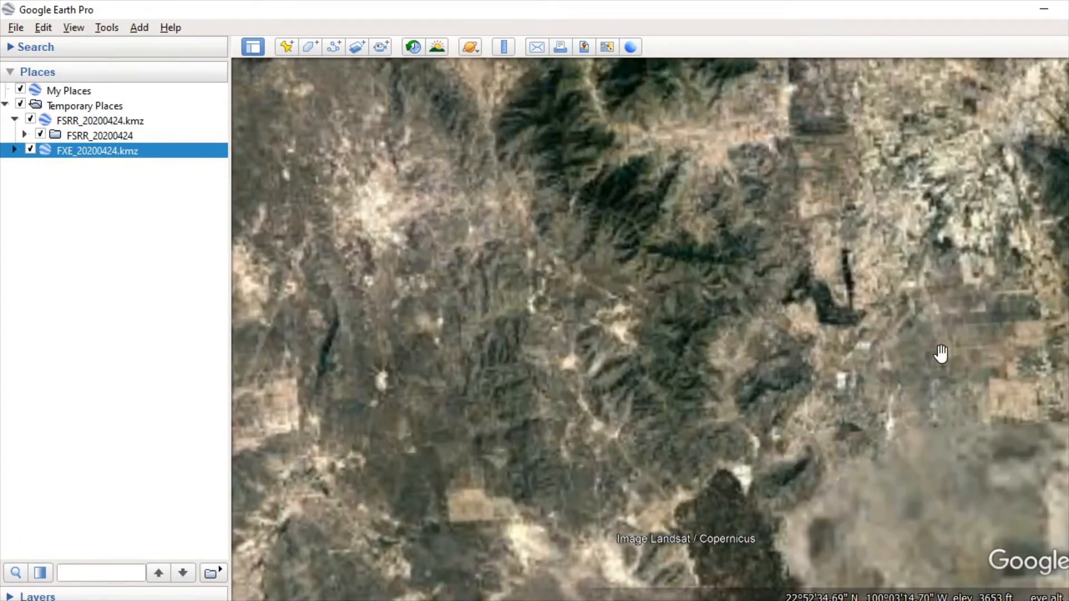
scroll(368, 449, "up", 2)
scroll(659, 246, "down", 6)
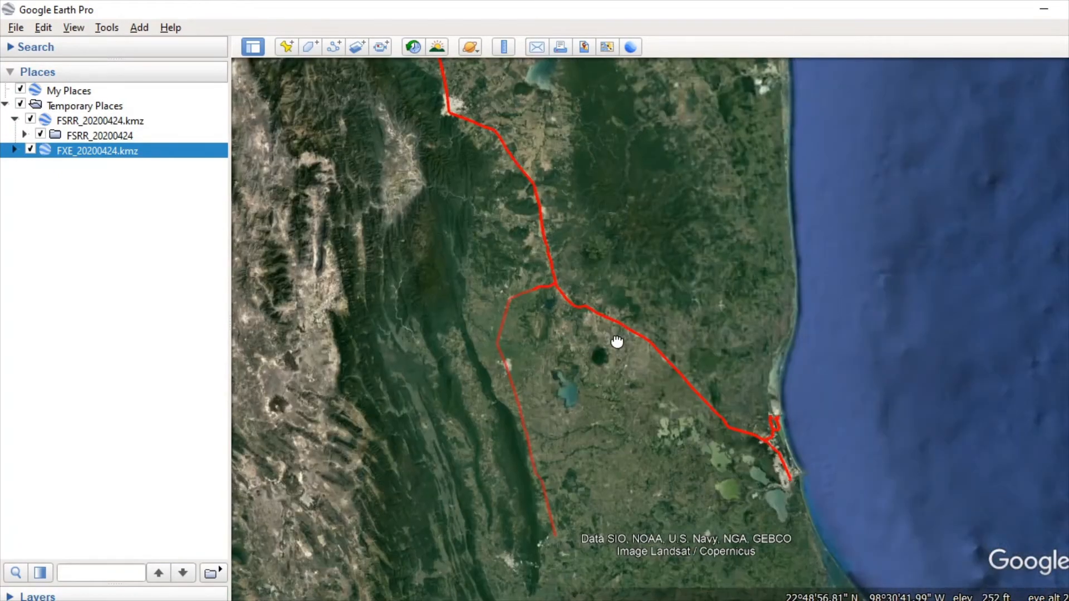
scroll(463, 351, "up", 3)
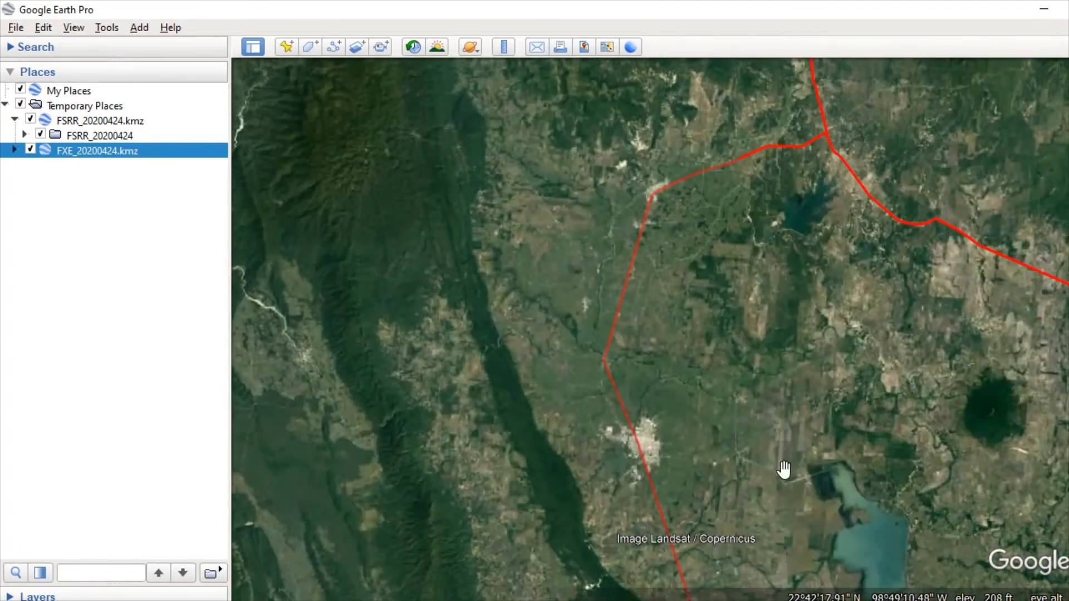
left_click_drag(783, 470, 833, 321)
scroll(922, 284, "down", 5)
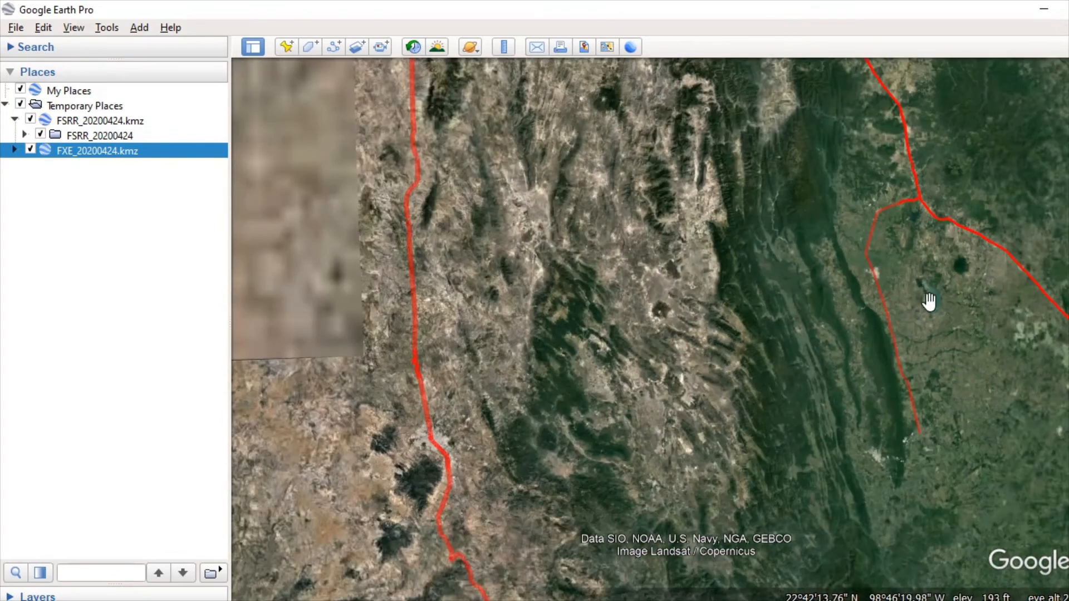
scroll(914, 393, "up", 3)
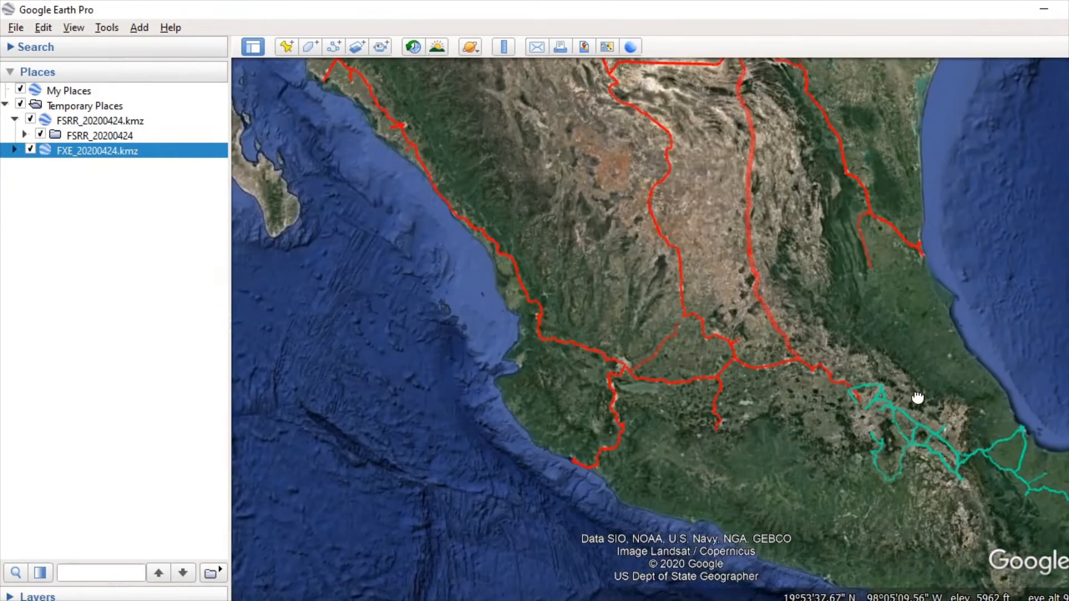
scroll(840, 406, "up", 5)
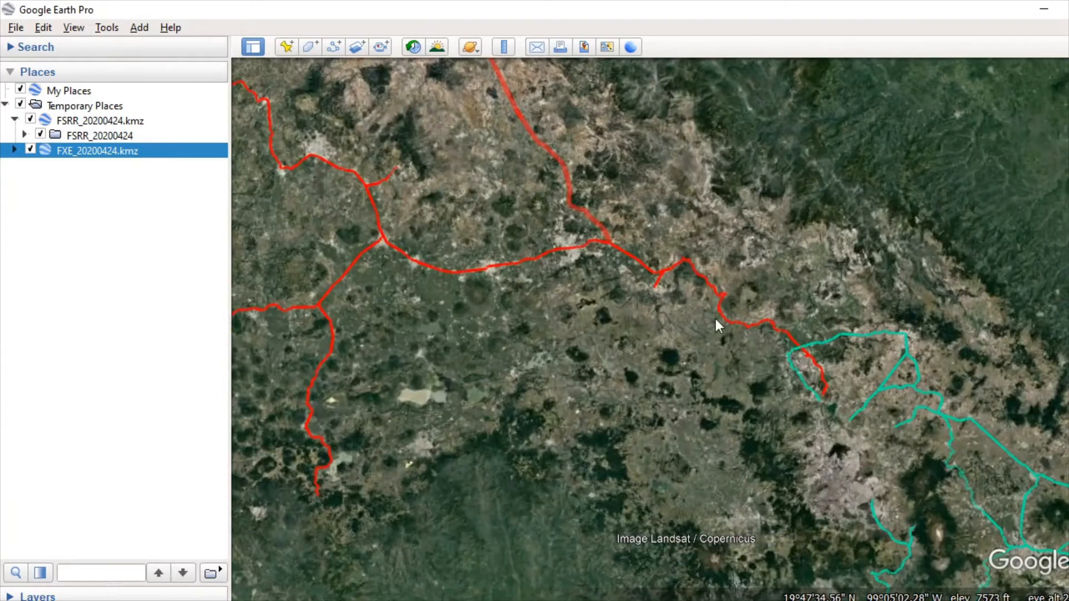
scroll(768, 323, "down", 5)
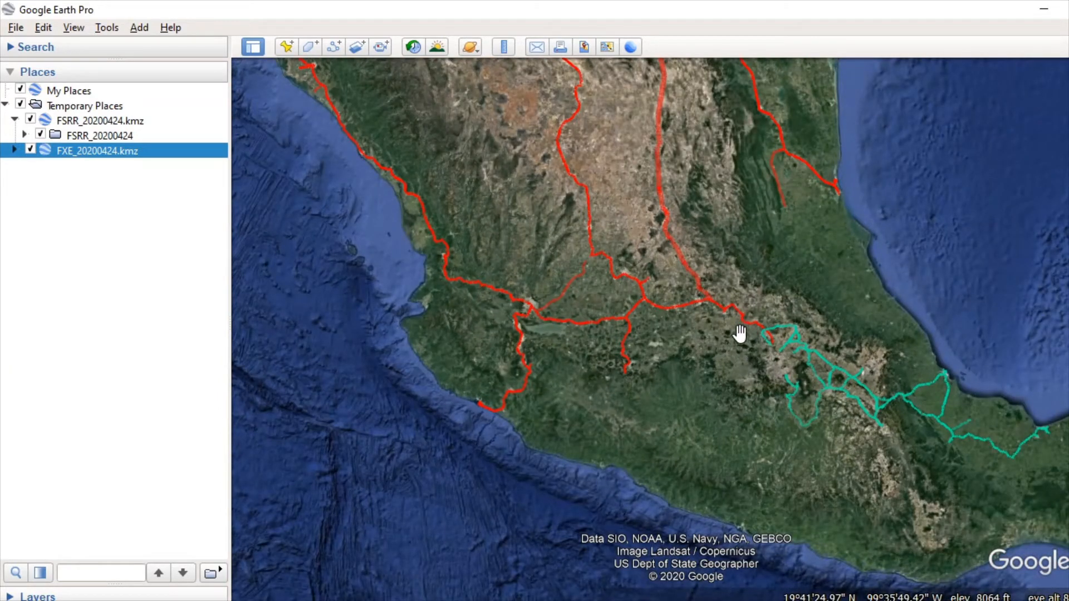
left_click_drag(747, 242, 755, 409)
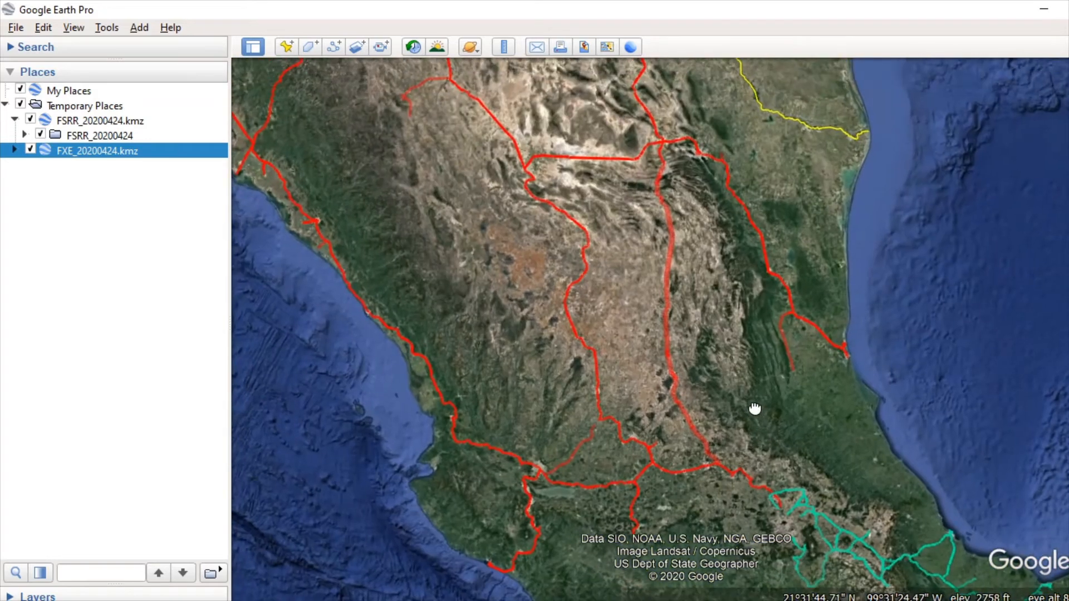
left_click_drag(746, 305, 764, 337)
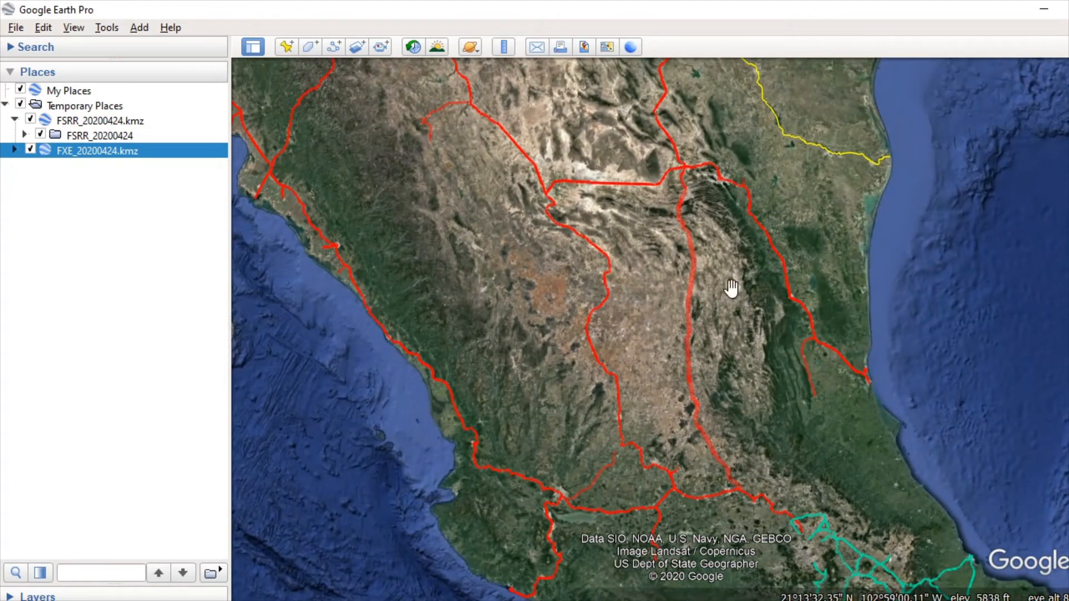
scroll(730, 249, "down", 5)
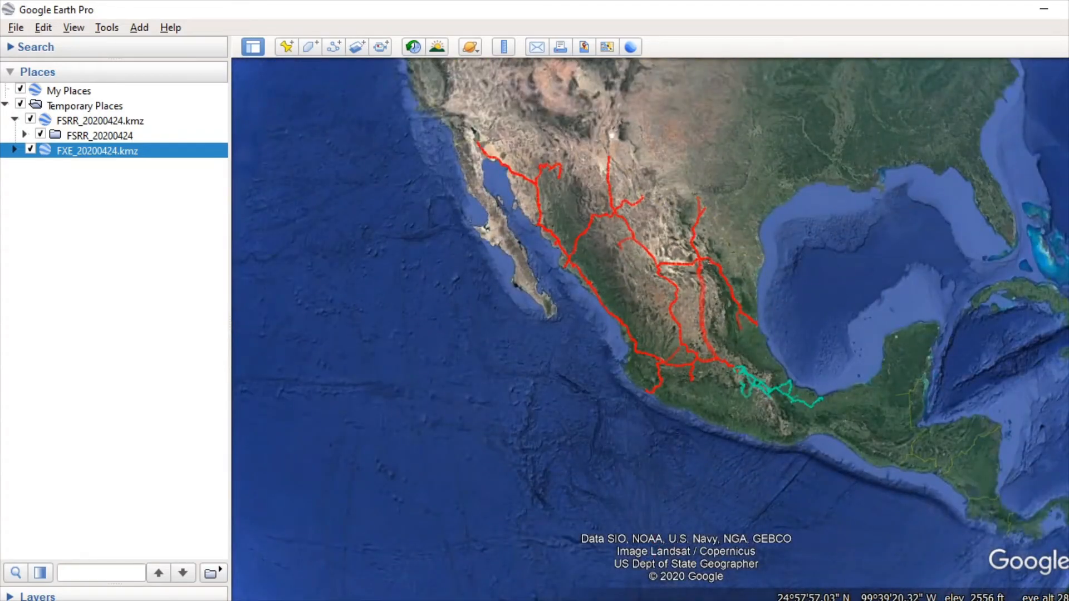
Step: Switch to File Explorer and open txt_FSRR_Hor-No-2_2015-07-29_PK_20200424.kmz from the FSRR_20200424 folder in Downloads with Google Earth Pro
left_click(431, 599)
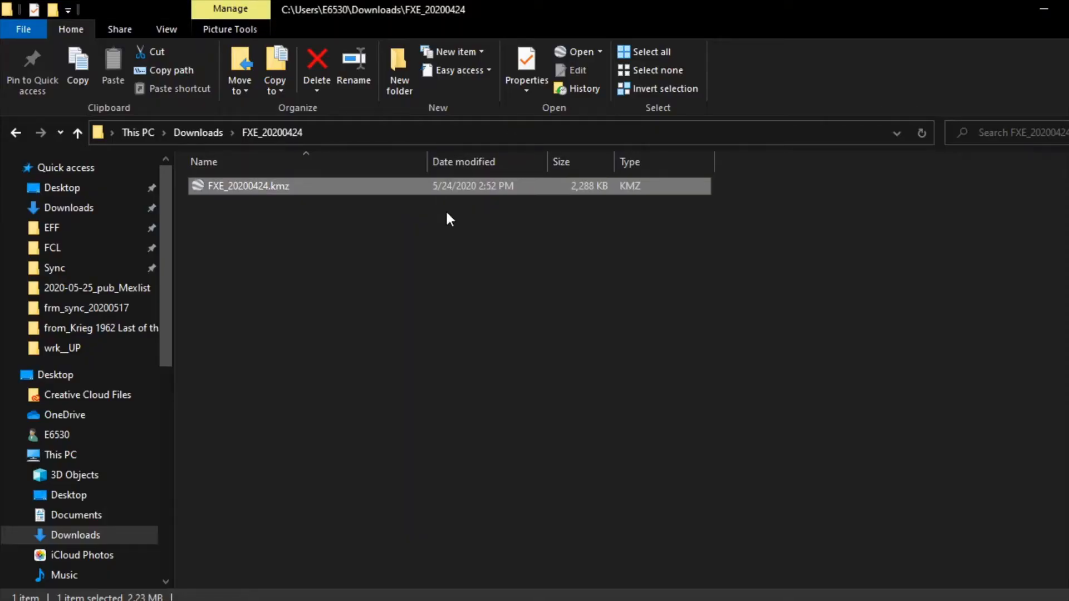
left_click(201, 137)
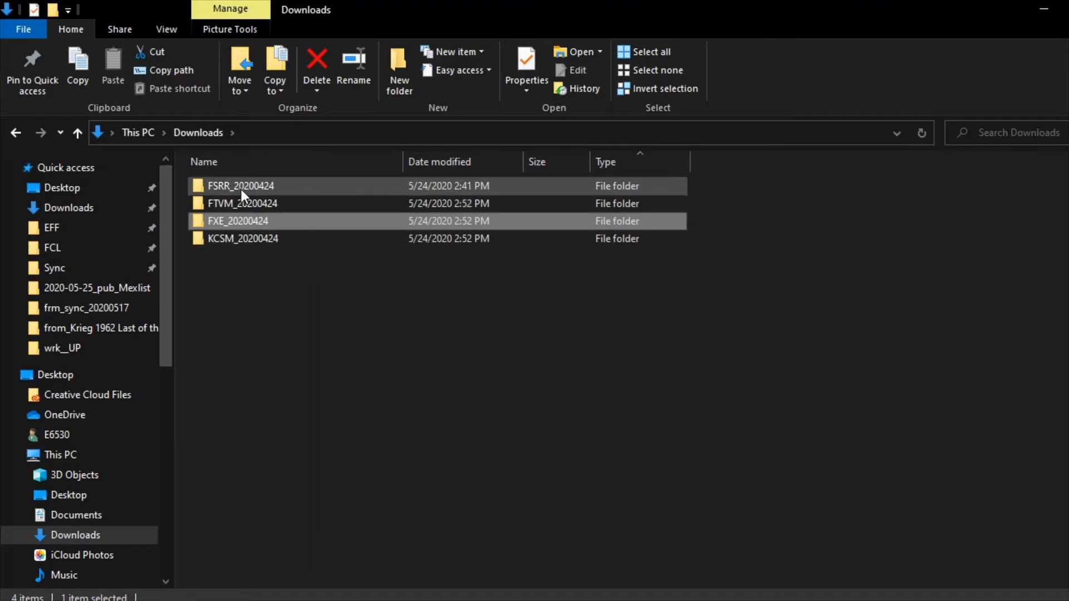
double_click(209, 186)
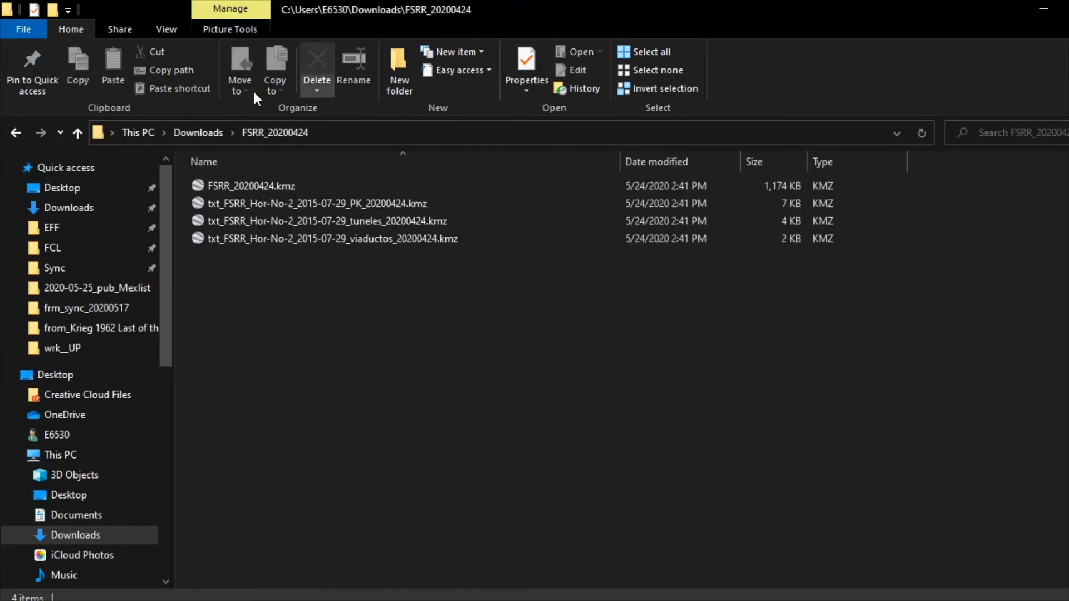
left_click(277, 205)
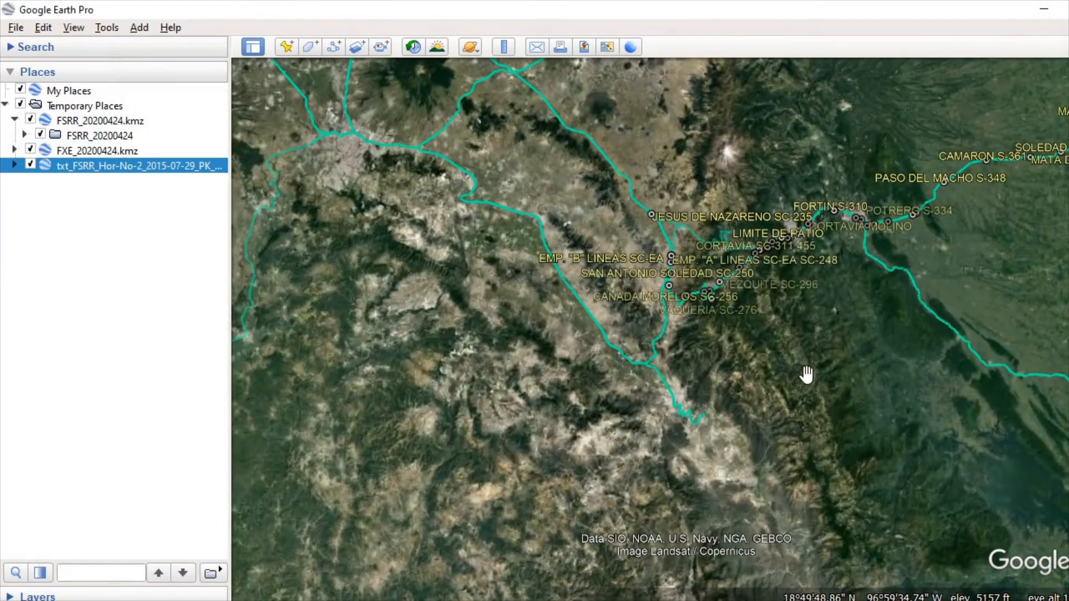
Step: Expand the FSRR PK file and its Distrito Acultzingo folder, and fly to the JESUS DE NAZARENO SC-235 placemark
scroll(747, 303, "up", 2)
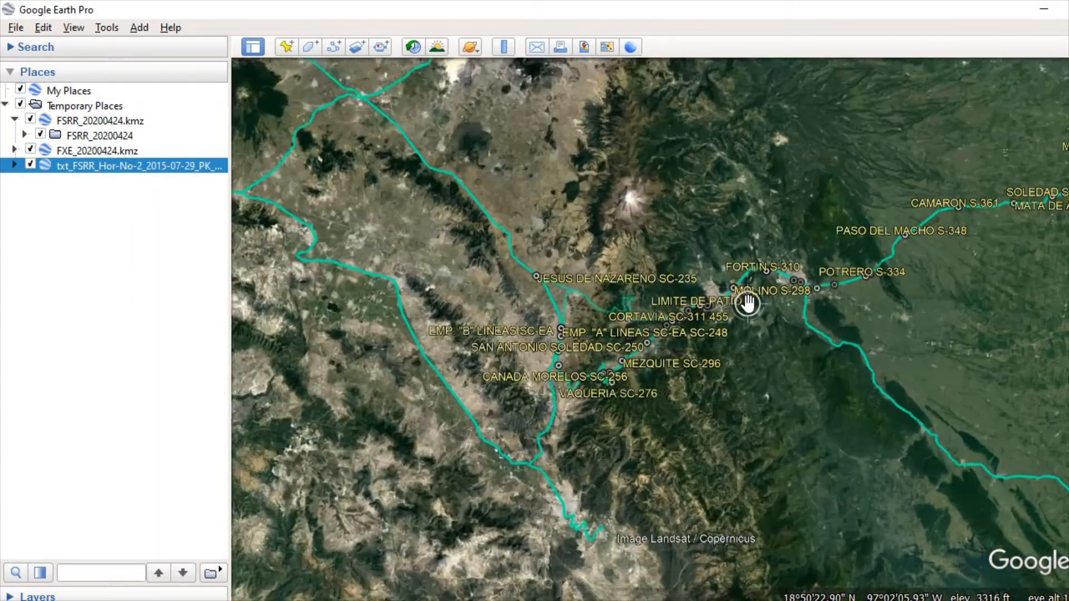
left_click(15, 166)
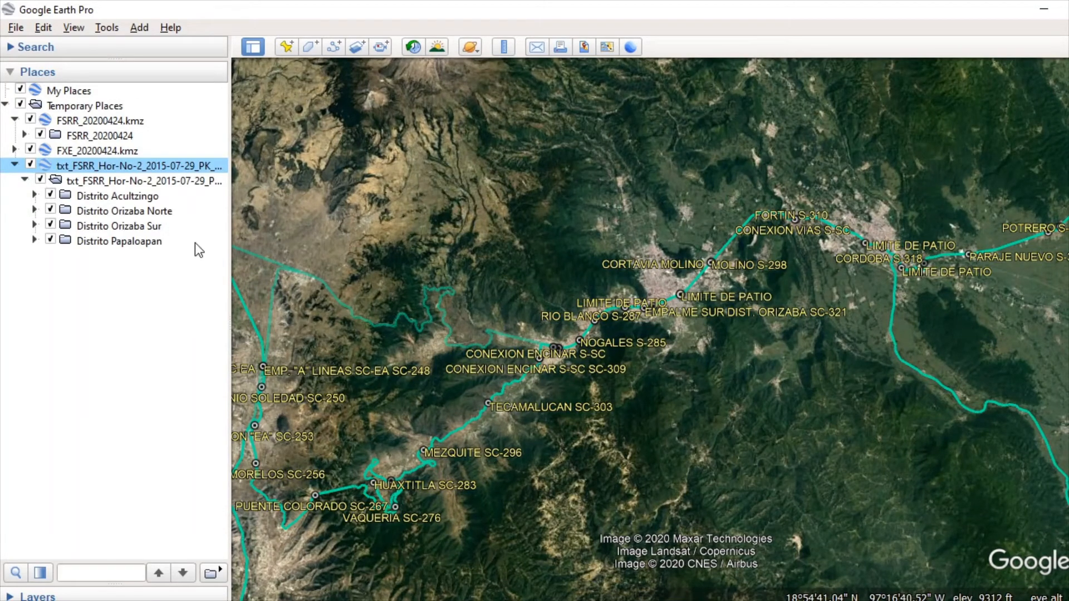
left_click(126, 197)
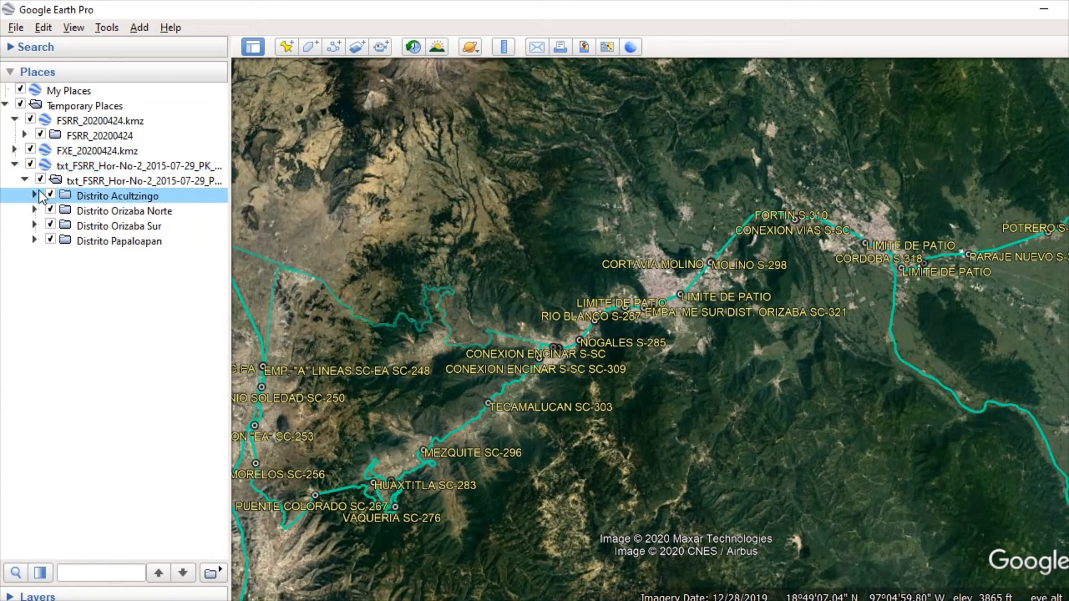
left_click(34, 196)
double_click(122, 230)
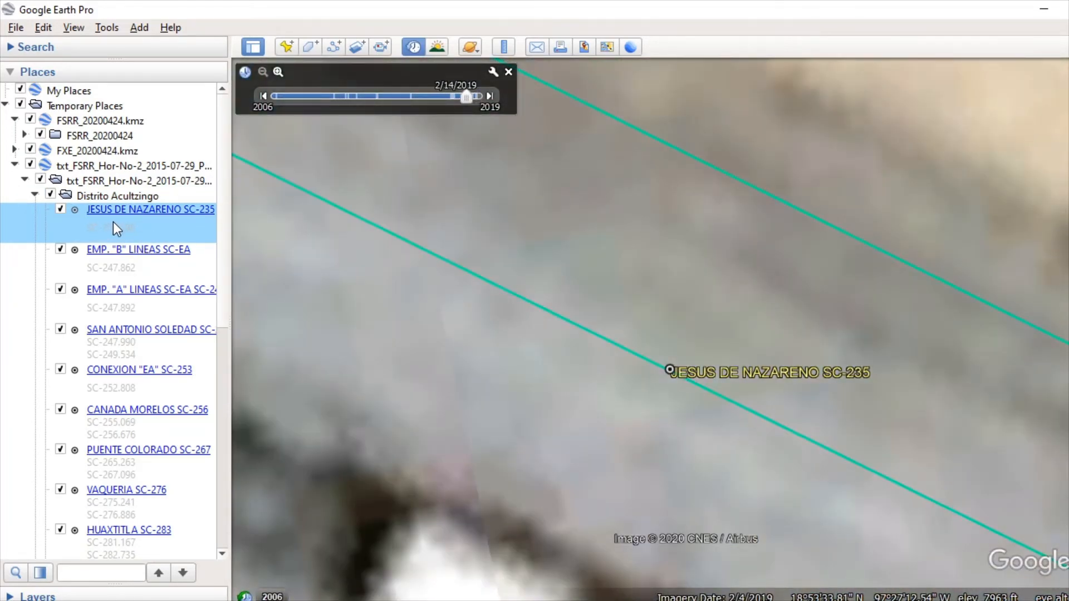
Step: Open the properties of the JESUS DE NAZARENO SC-235 placemark and set its label to magenta with a scale of 1.0
right_click(113, 221)
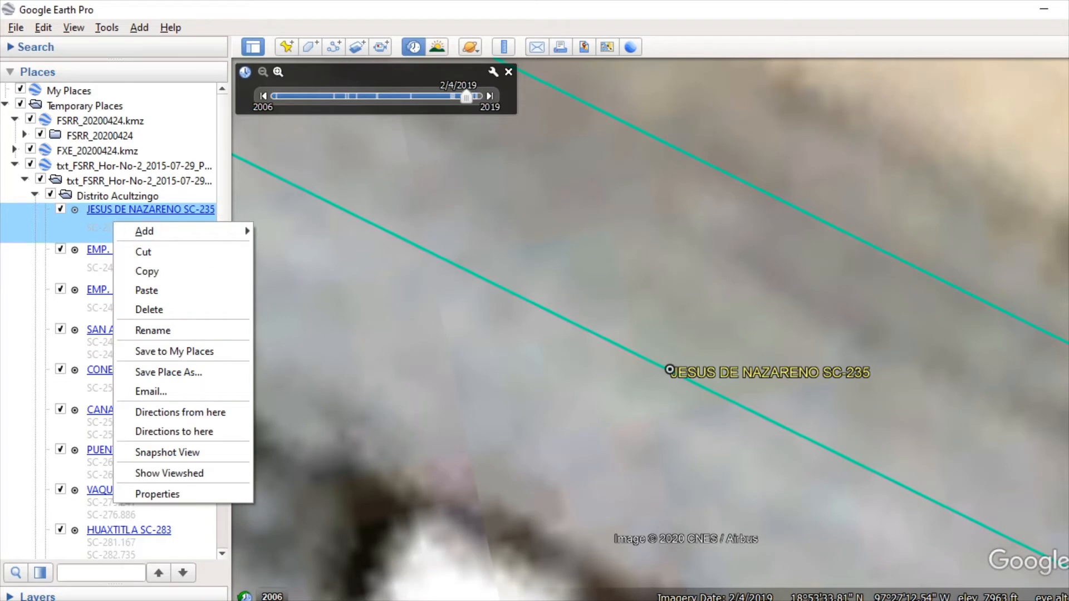
left_click(208, 494)
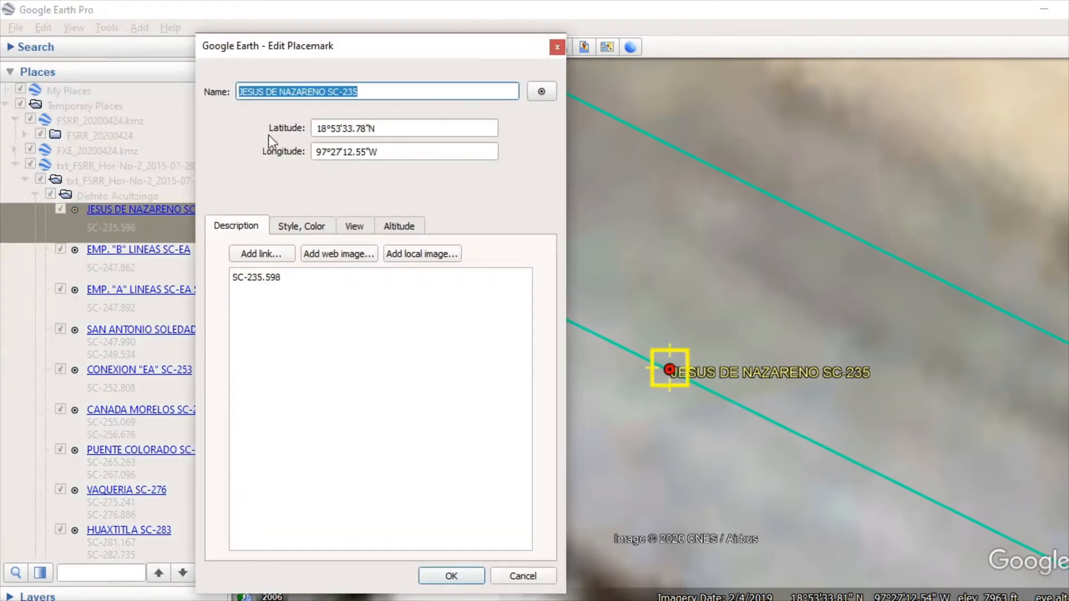
left_click_drag(370, 49, 252, 72)
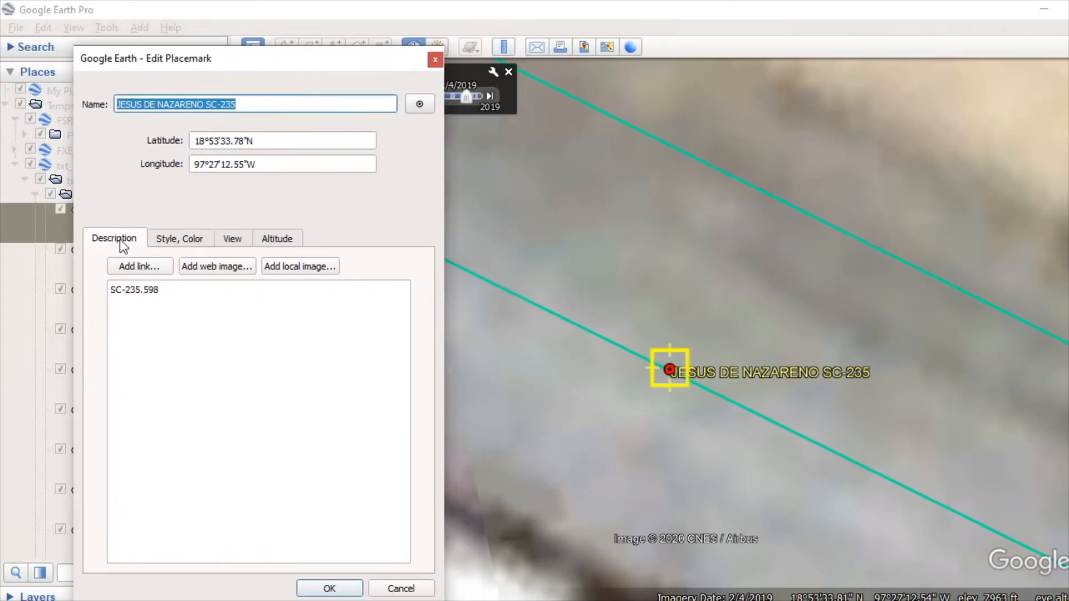
left_click(180, 237)
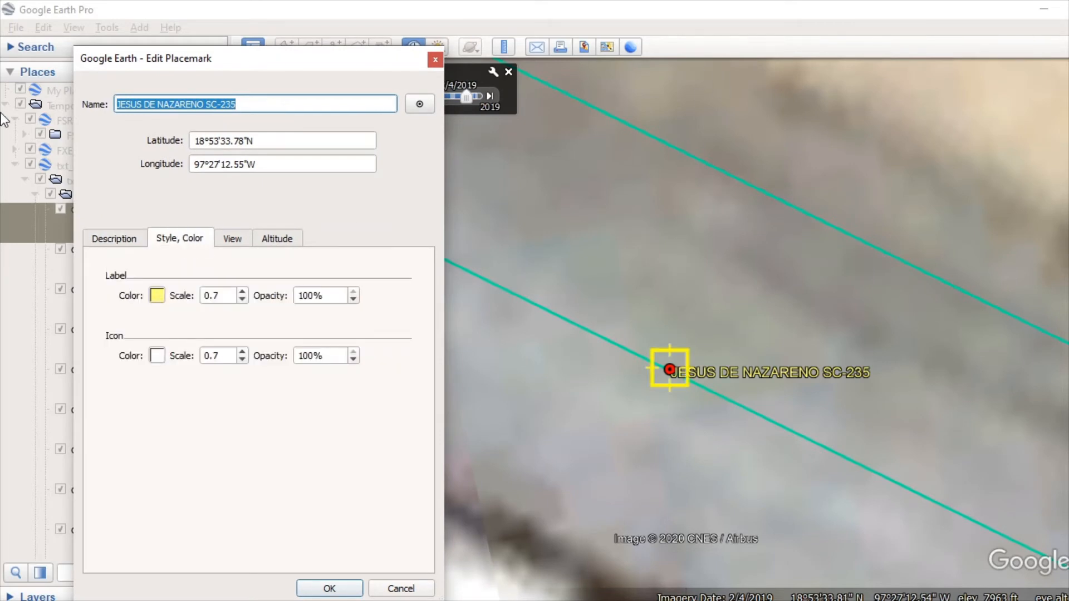
left_click(157, 297)
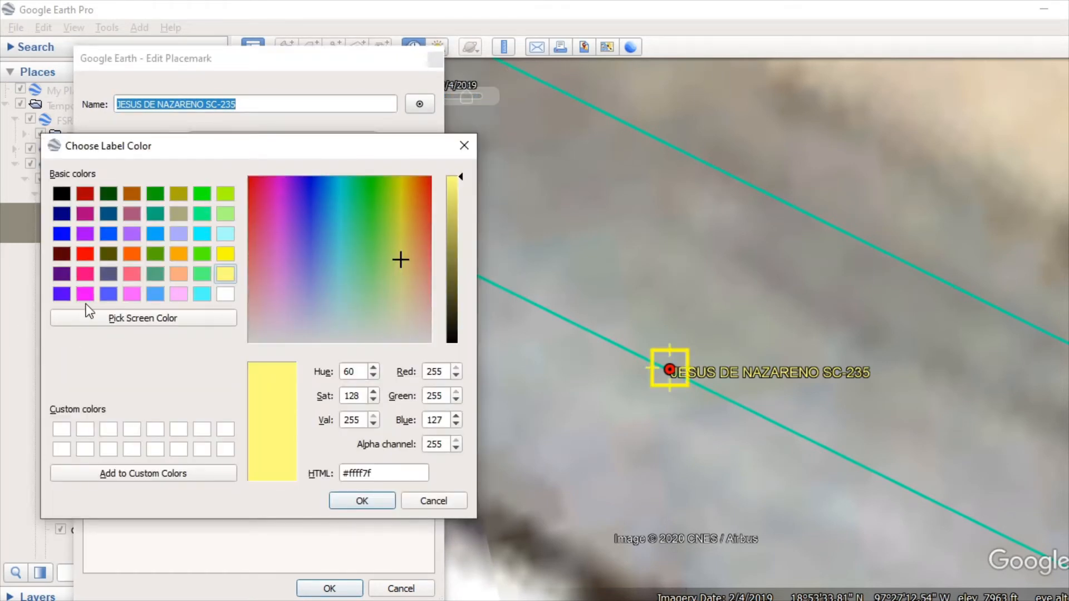
left_click(86, 294)
left_click(363, 503)
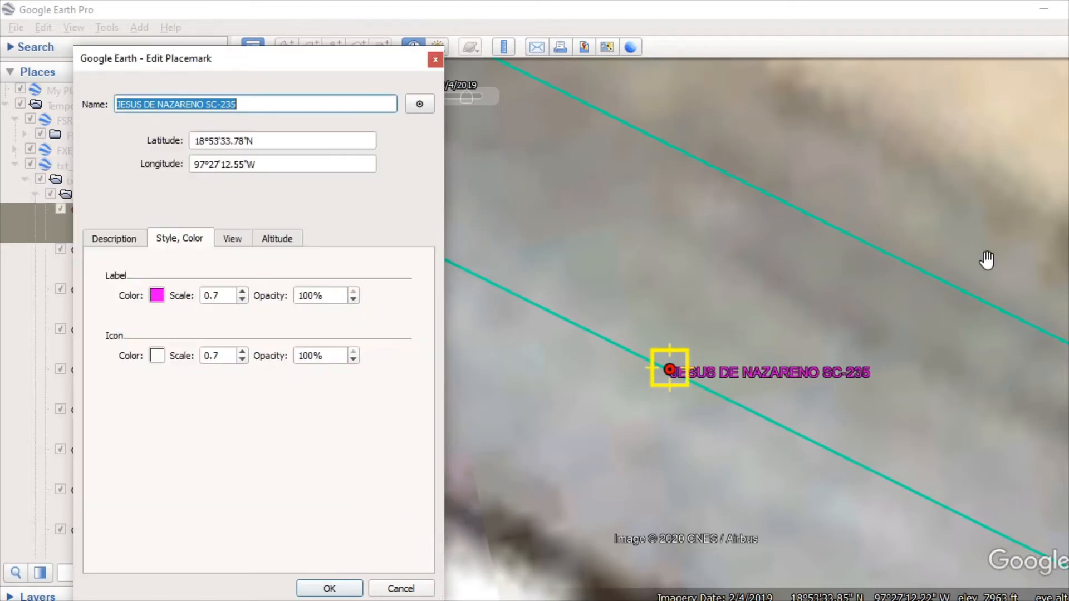
left_click(242, 291)
left_click(241, 291)
left_click(242, 292)
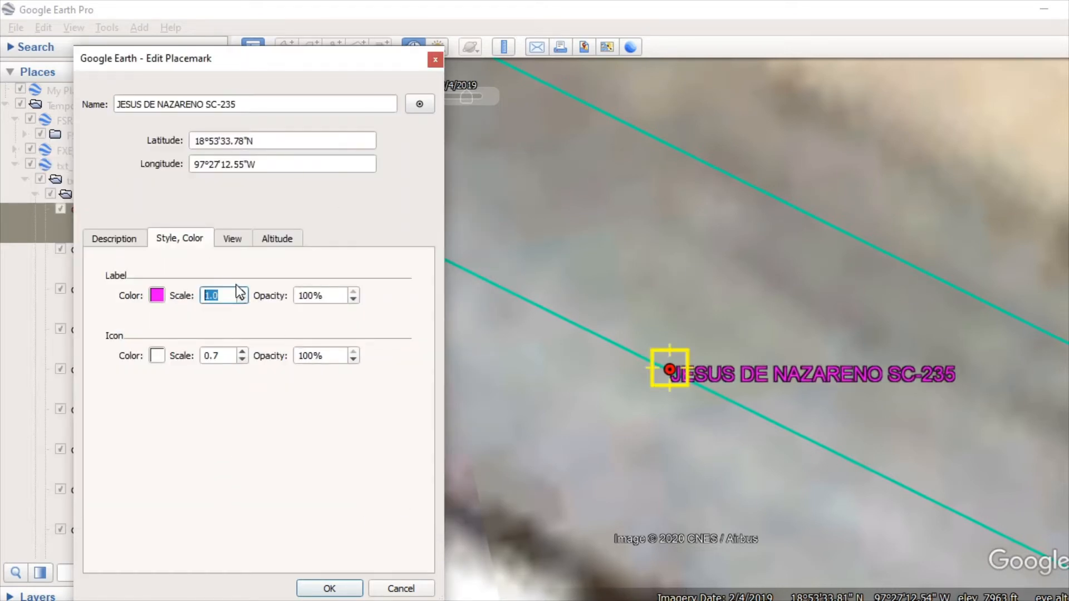
Step: Try bright green as the placemark's icon color, and set it back to white
left_click(157, 355)
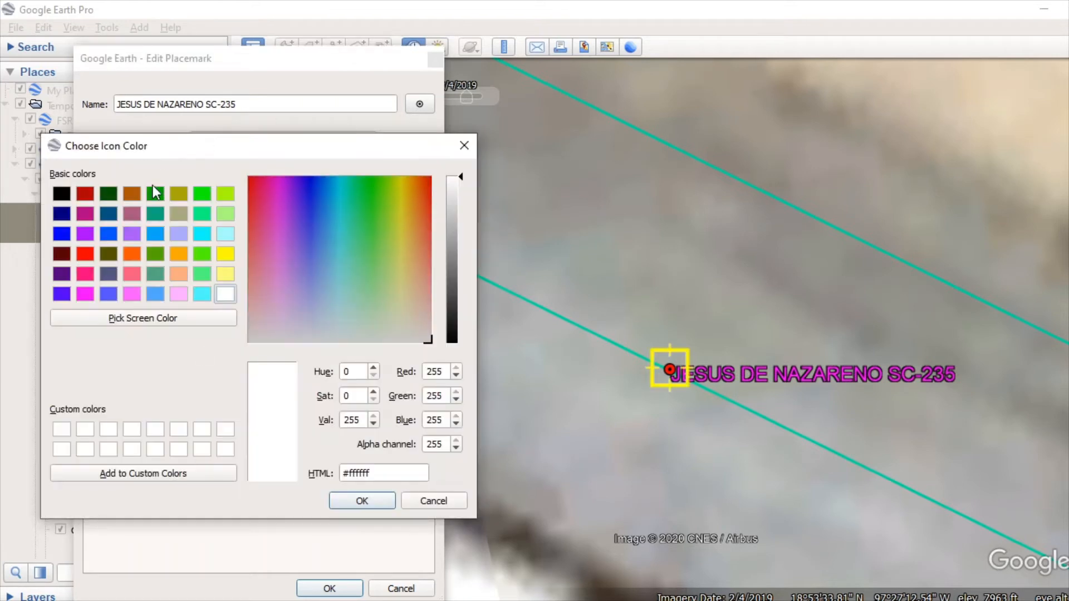
left_click(202, 196)
left_click(357, 503)
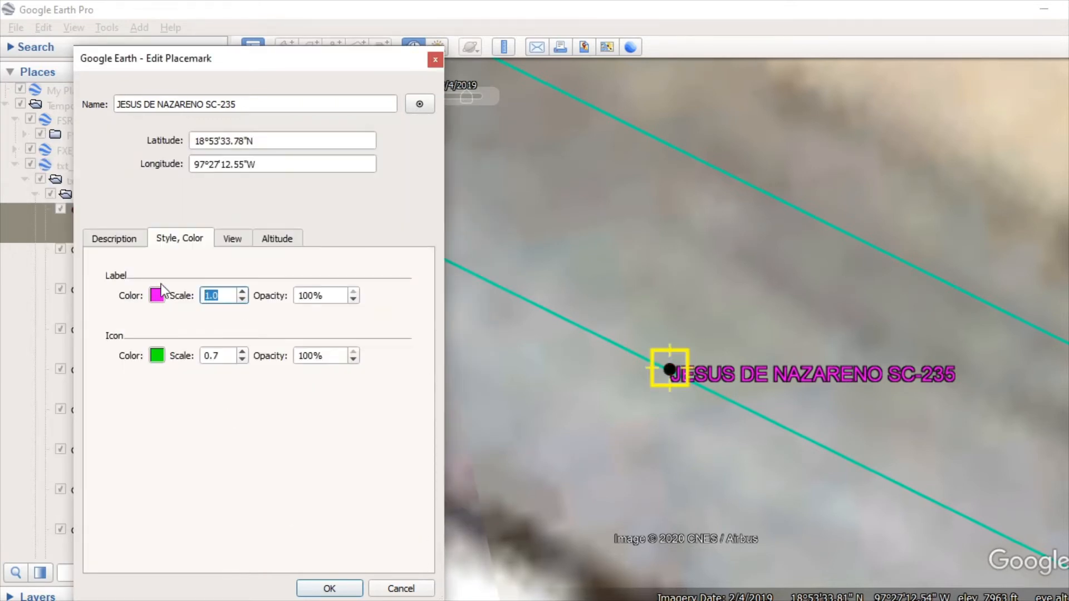
left_click(157, 357)
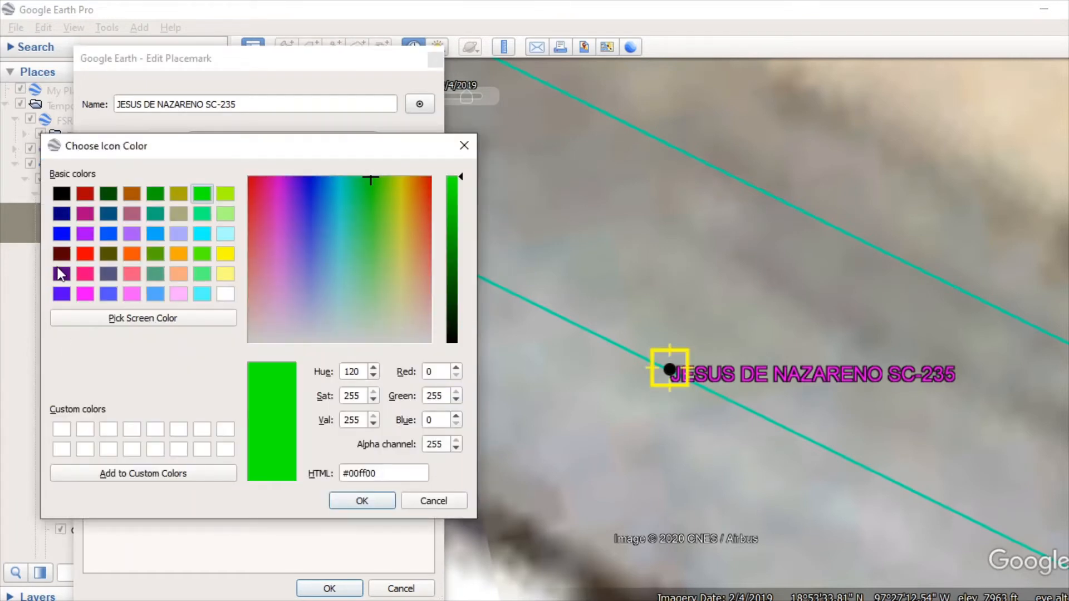
left_click(226, 295)
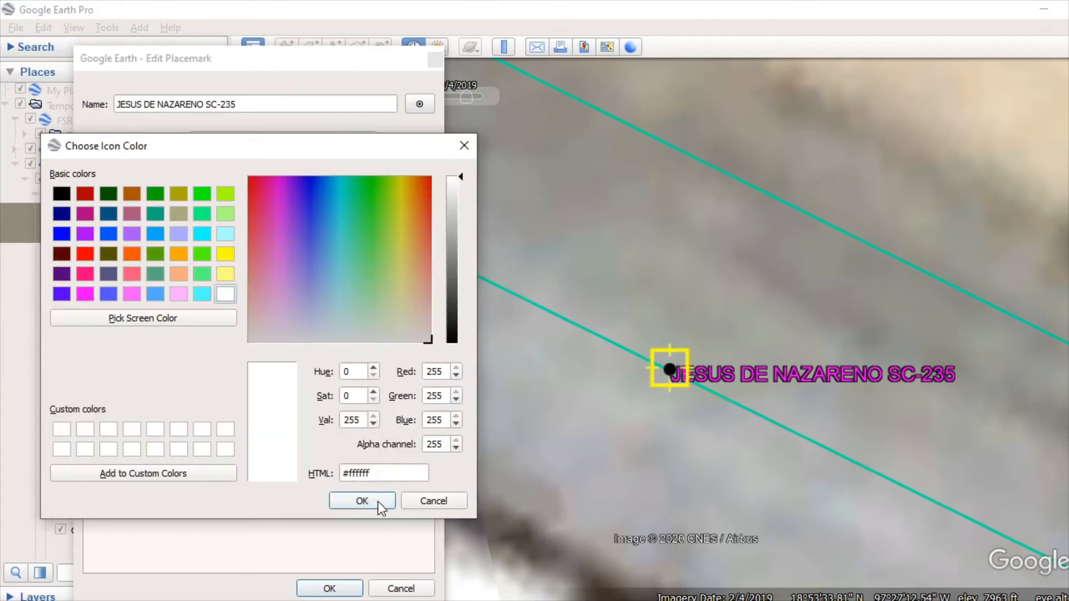
left_click(380, 507)
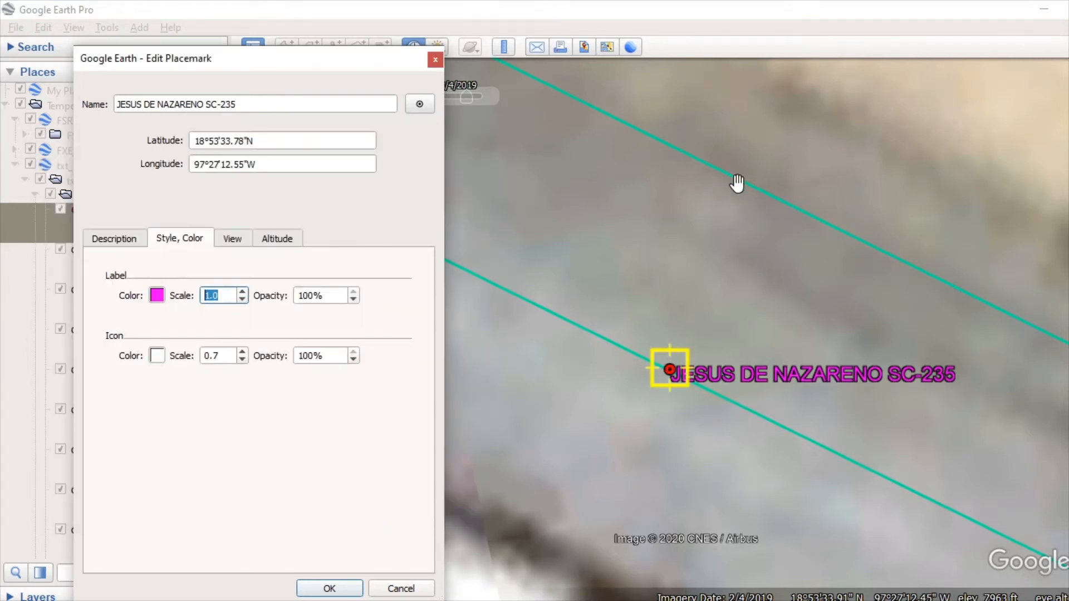
Step: Change the JESUS DE NAZARENO SC-235 placemark's icon to the white downward arrow and apply the style changes
left_click(420, 102)
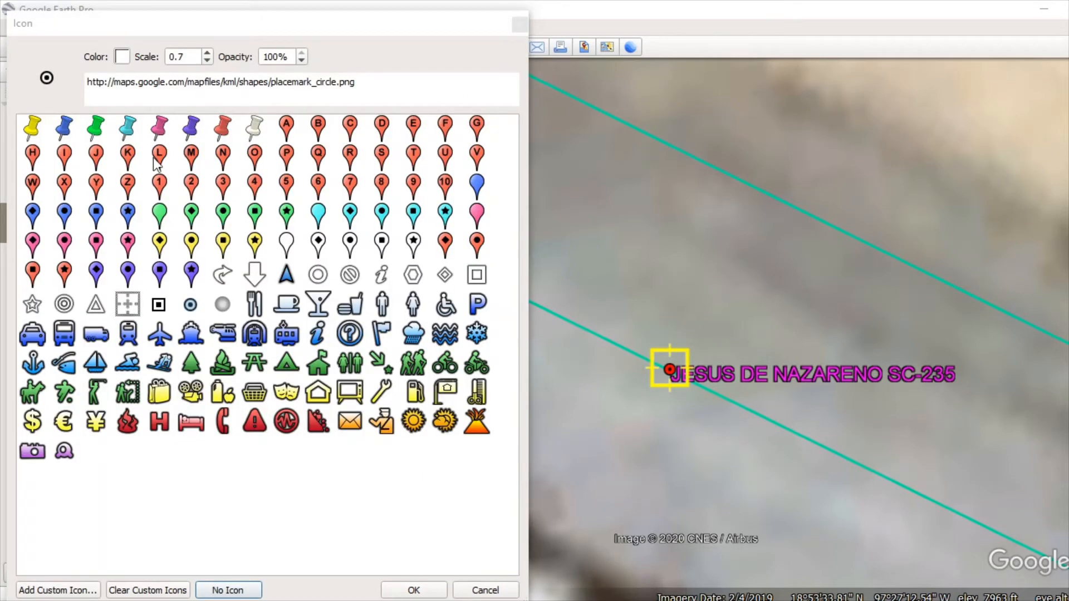
left_click(254, 274)
left_click(431, 594)
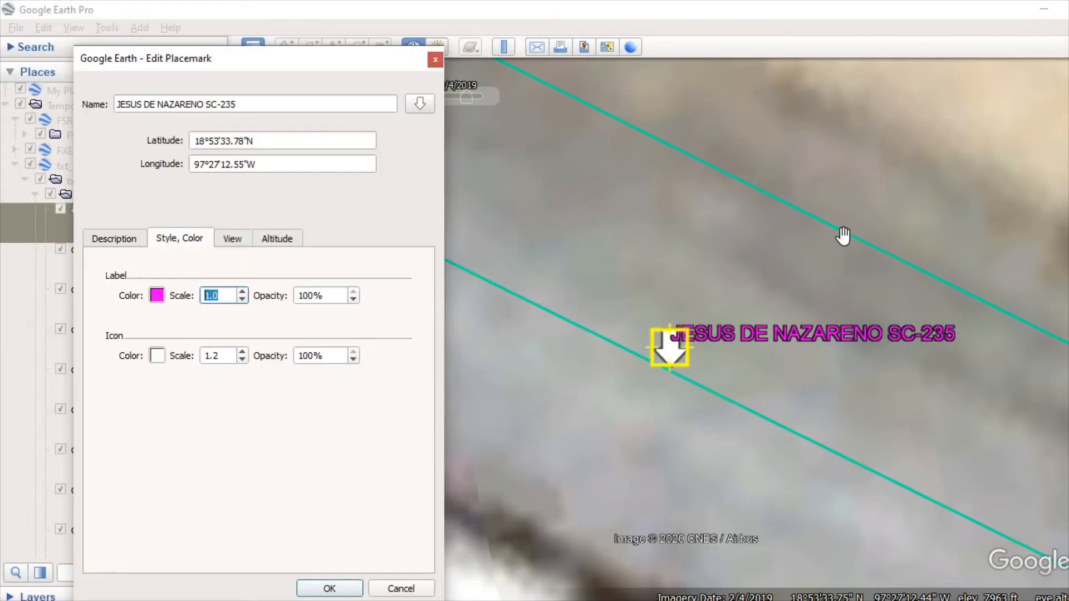
key("Return")
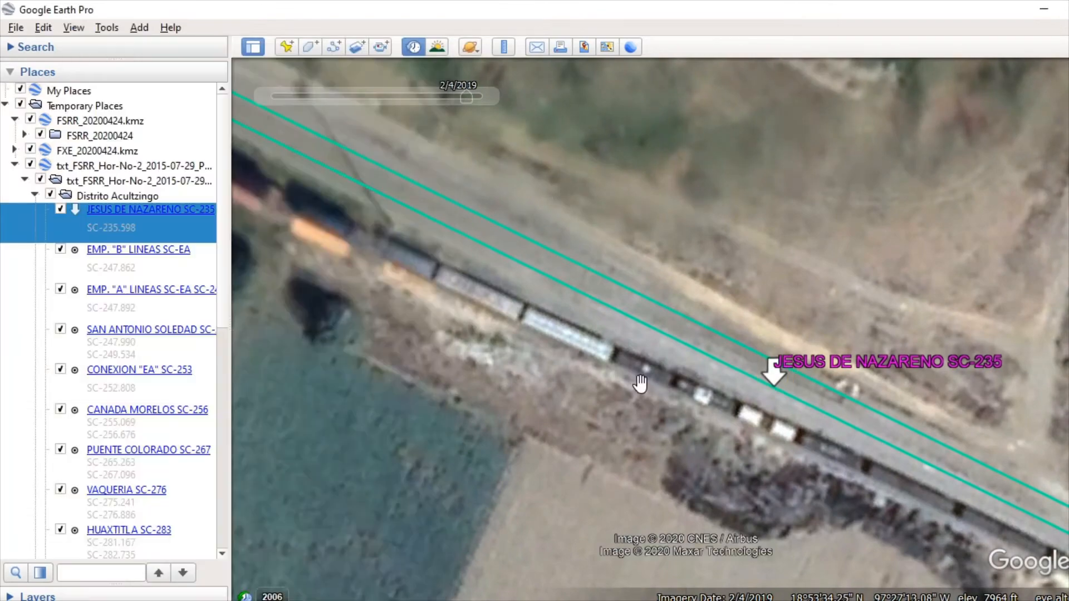
Step: Examine the restyled JESUS DE NAZARENO SC-235 placemark on the map and browse the stations in the Distrito Acultzingo folder
scroll(764, 293, "down", 5)
left_click_drag(814, 370, 724, 356)
scroll(774, 294, "down", 5)
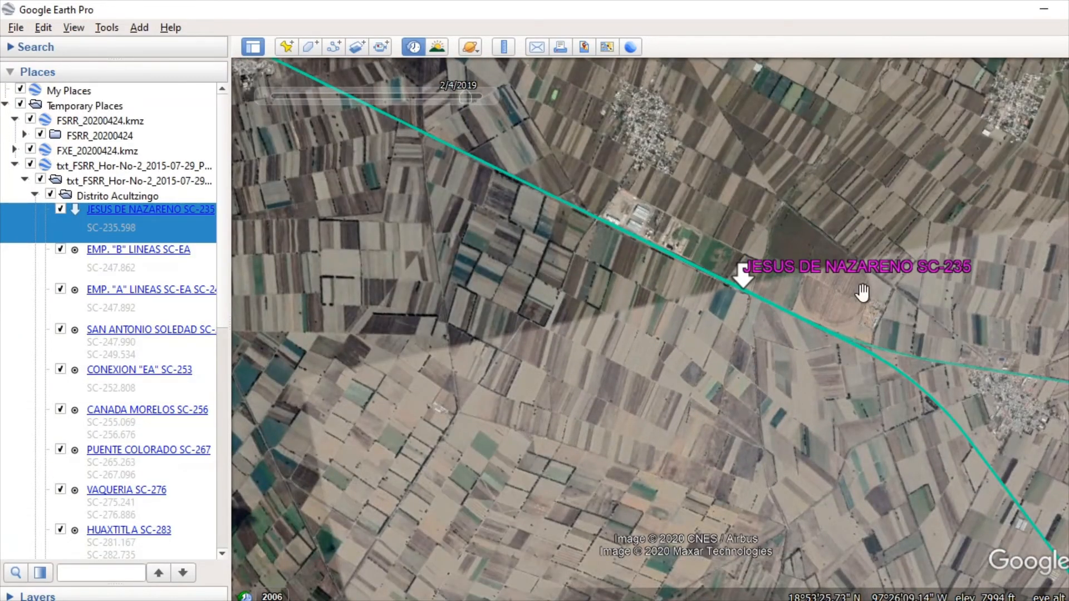
scroll(724, 300, "down", 5)
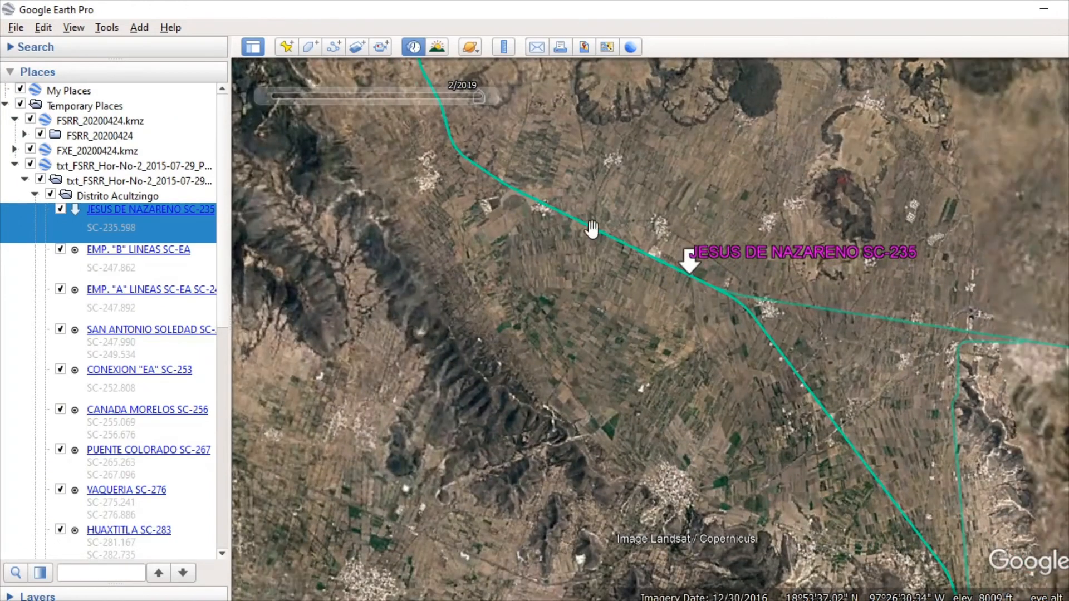
left_click(29, 190)
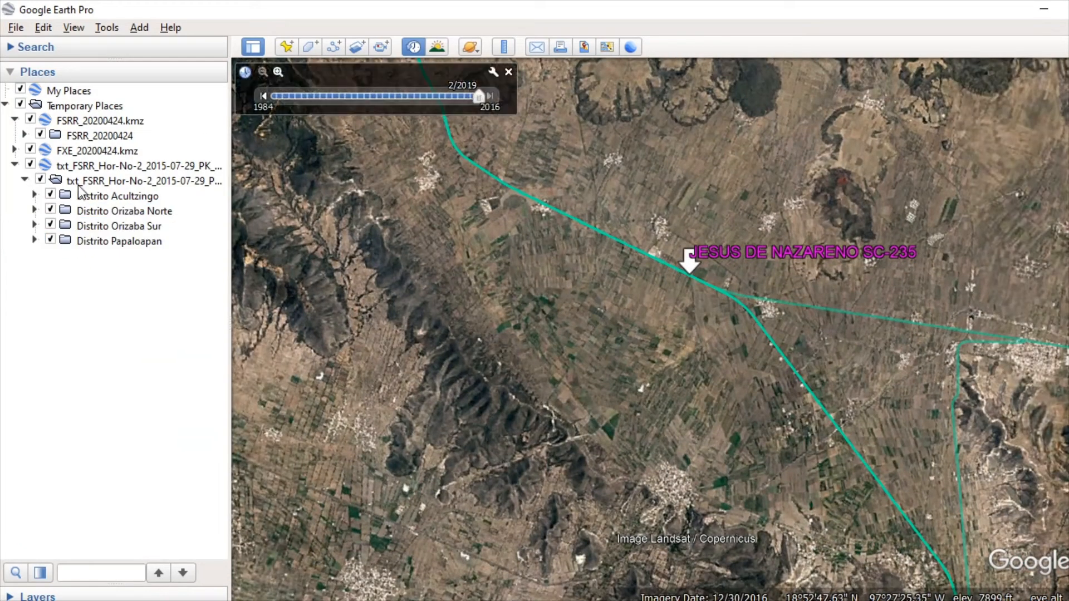
left_click(34, 195)
left_click(127, 230)
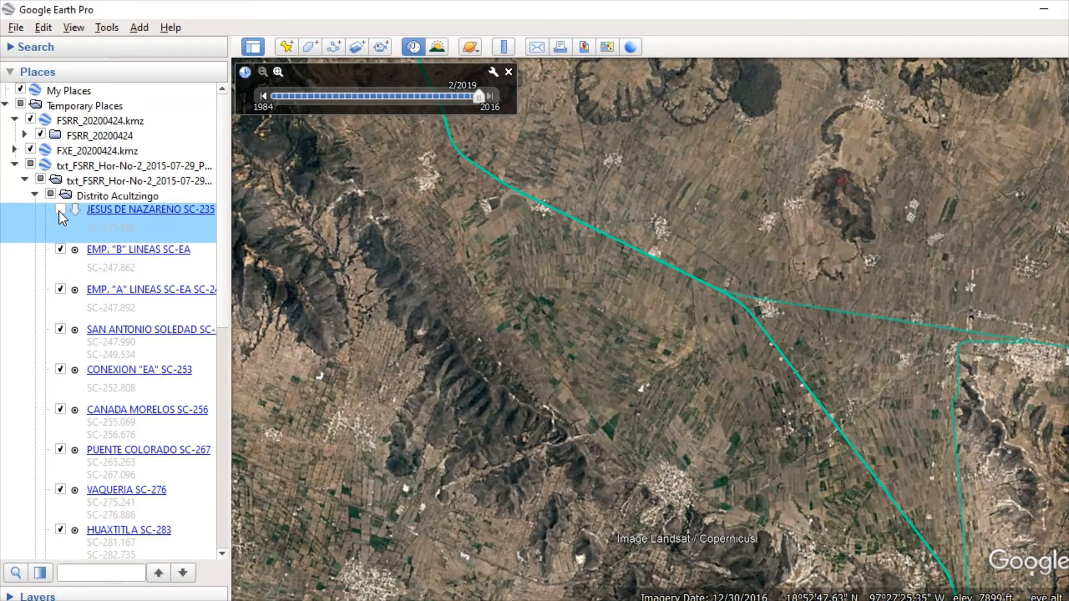
left_click(143, 195)
scroll(157, 212, "down", 3)
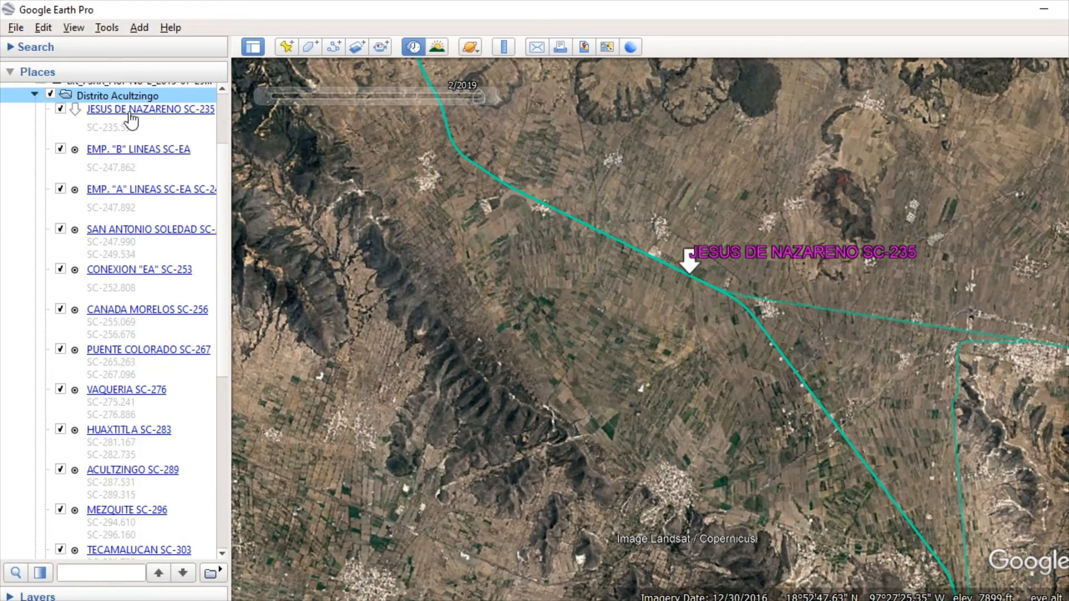
scroll(131, 114, "up", 3)
Step: Force all placemarks in the Distrito Acultzingo folder to share the magenta label and white arrow icon style
right_click(136, 195)
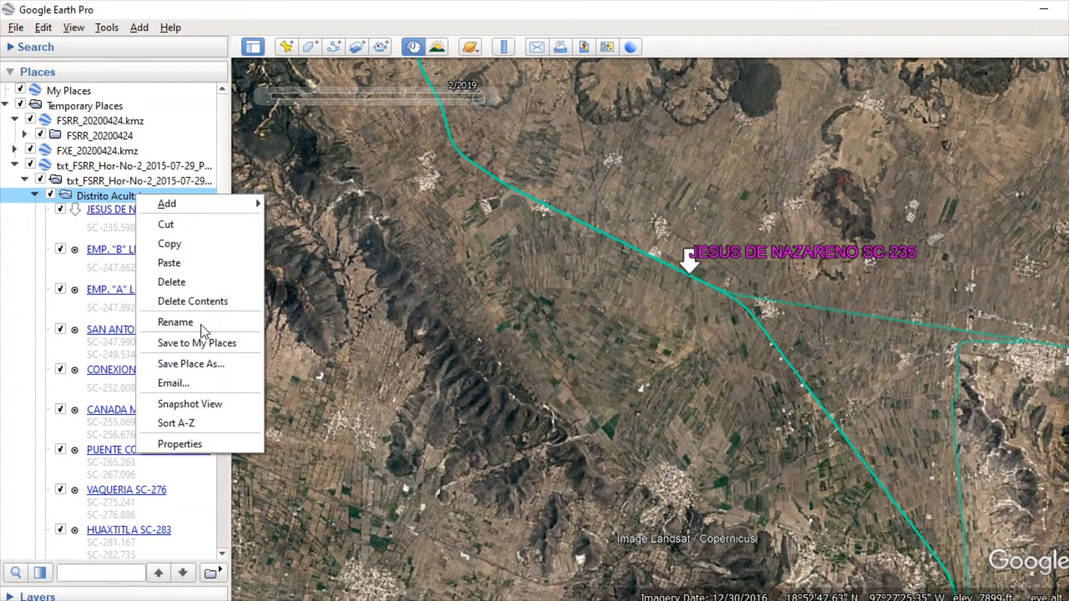
left_click(213, 437)
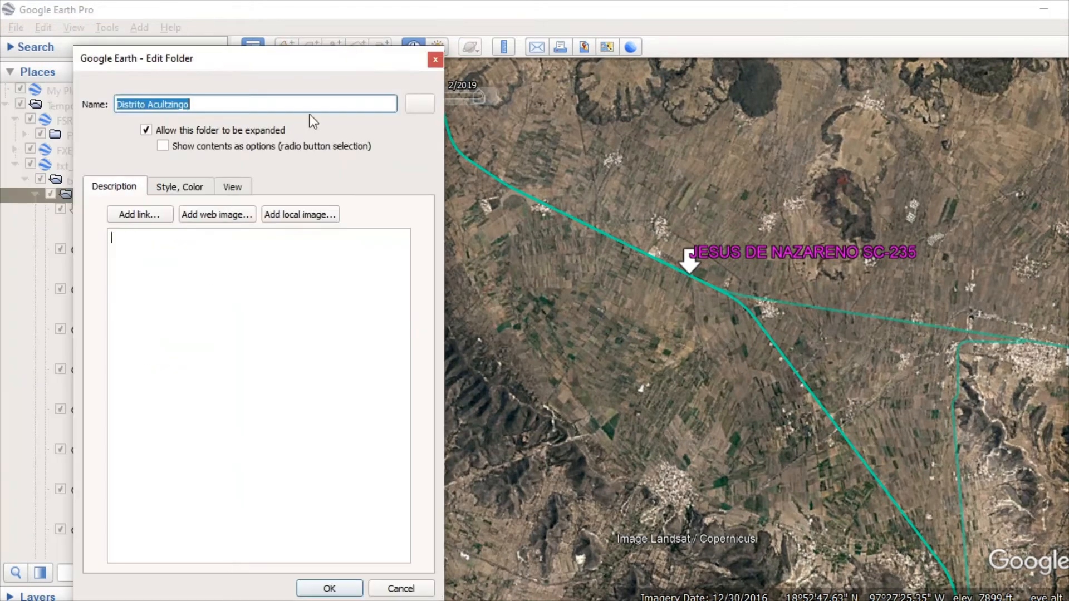
left_click(181, 188)
left_click(387, 391)
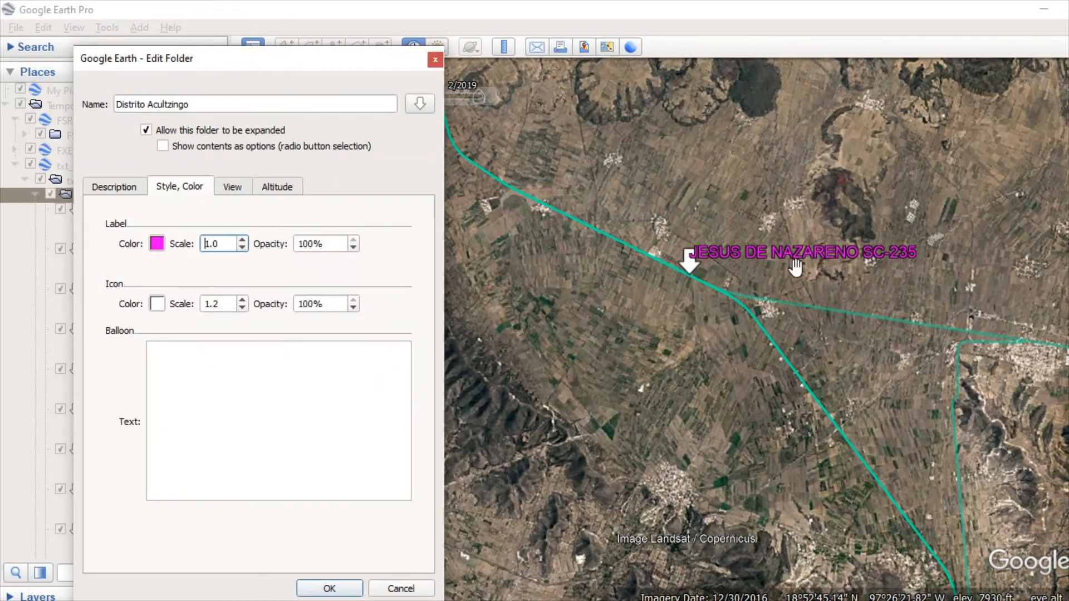
left_click(330, 589)
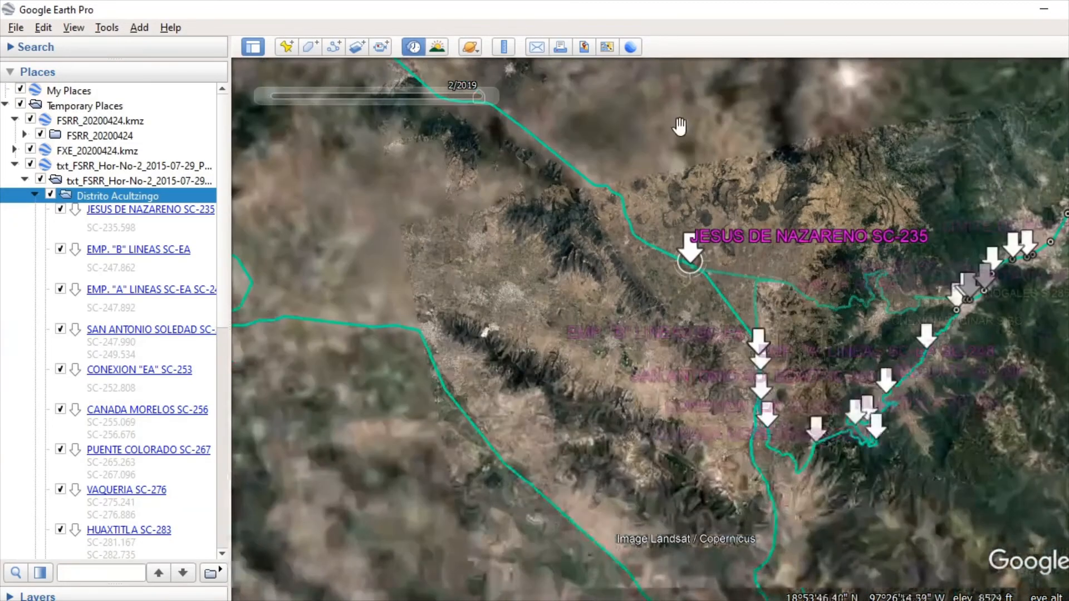
Step: Examine the restyled Distrito Acultzingo stations along the line against the Orizaba stations, and collapse the district's folder
scroll(670, 215, "down", 2)
left_click_drag(978, 477, 851, 434)
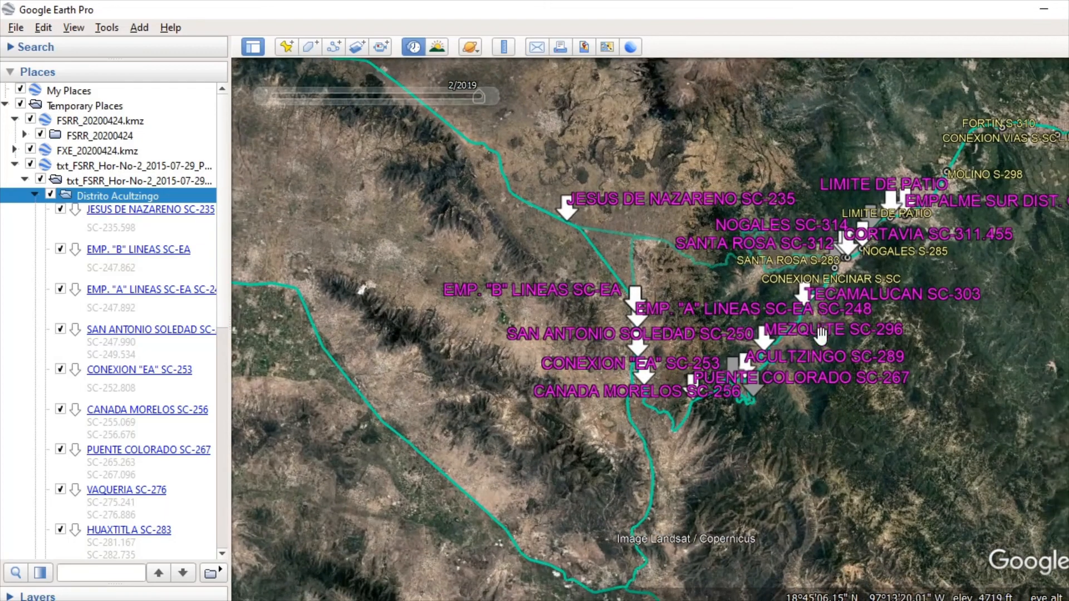
scroll(820, 336, "up", 3)
double_click(120, 196)
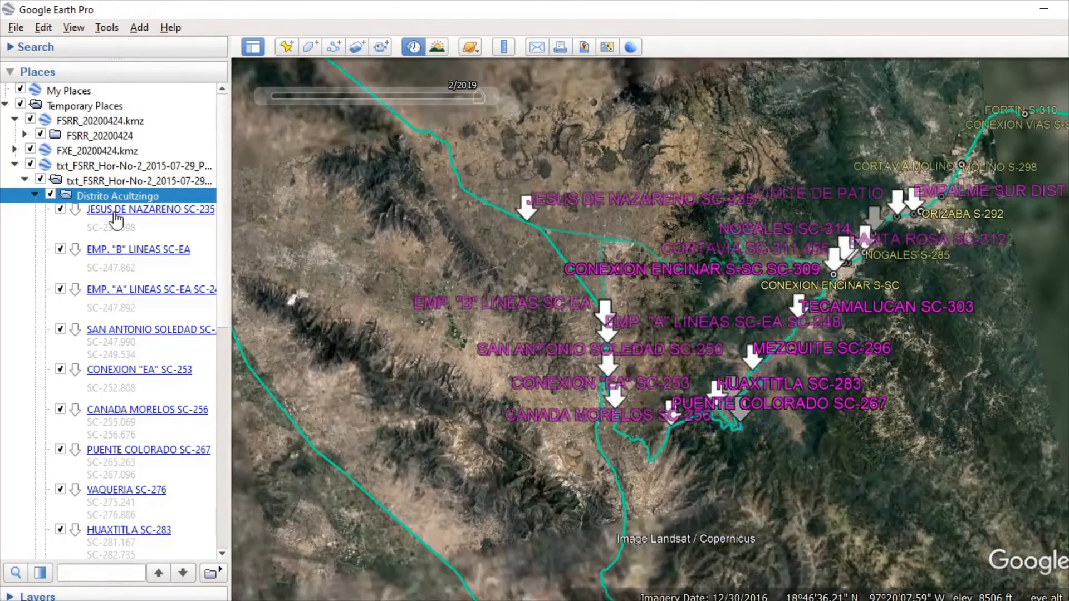
left_click(34, 195)
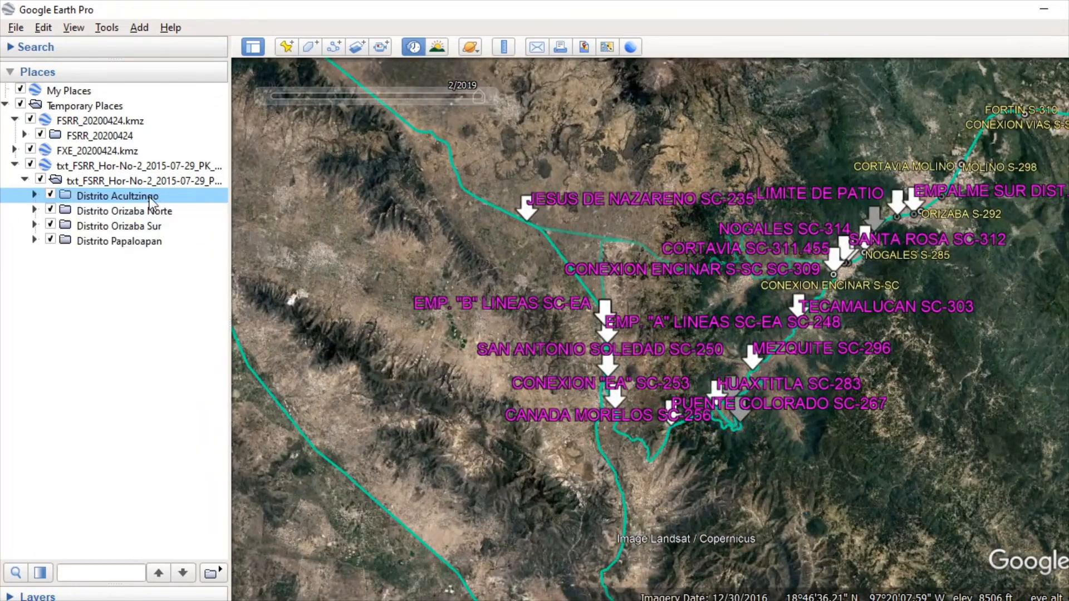
left_click_drag(525, 173, 472, 186)
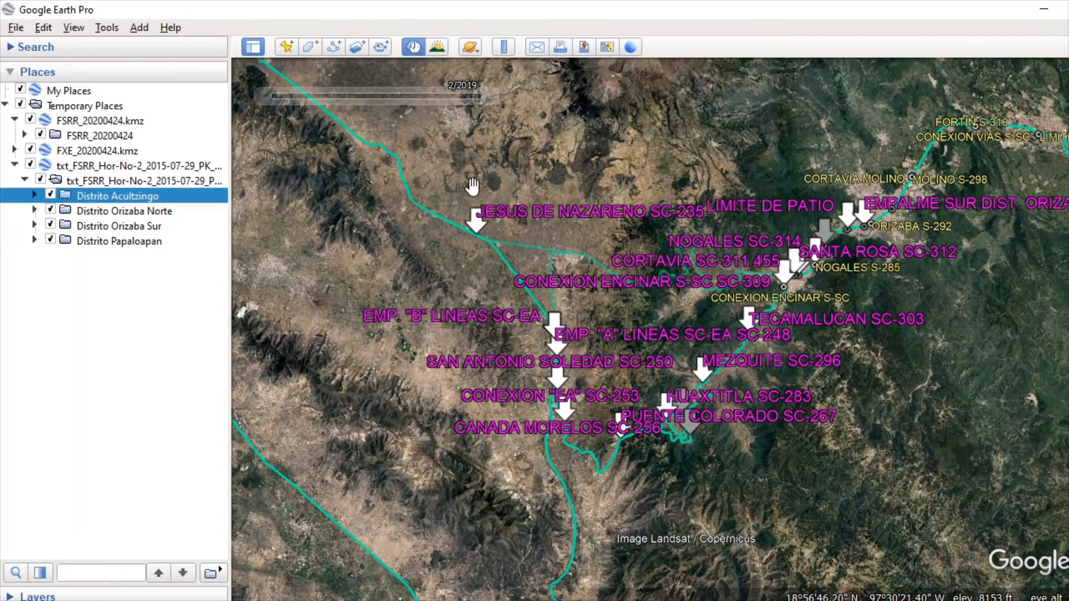
left_click_drag(939, 380, 934, 387)
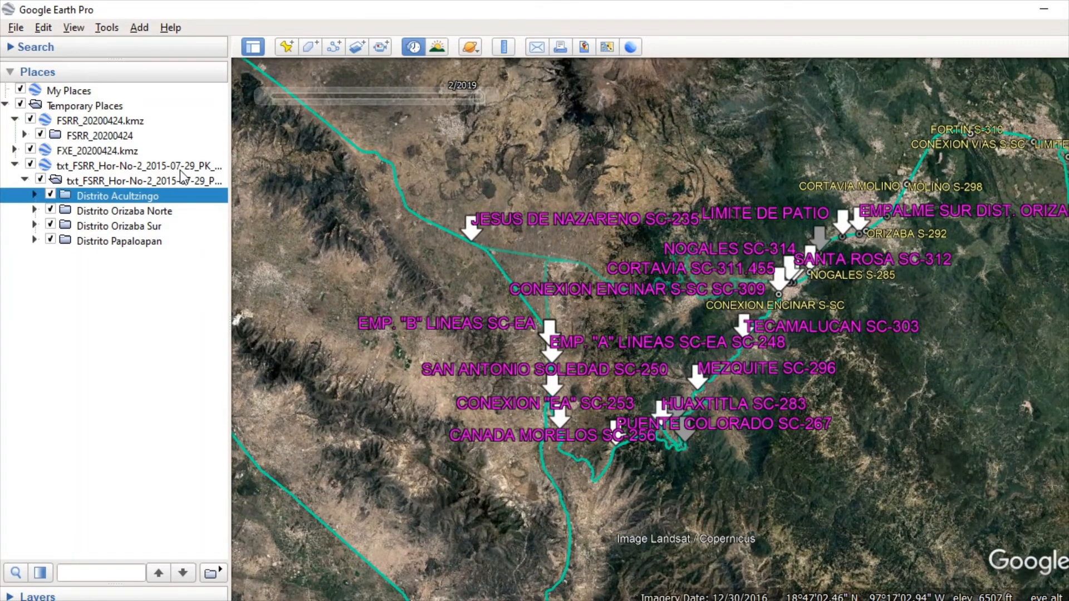
left_click(116, 215)
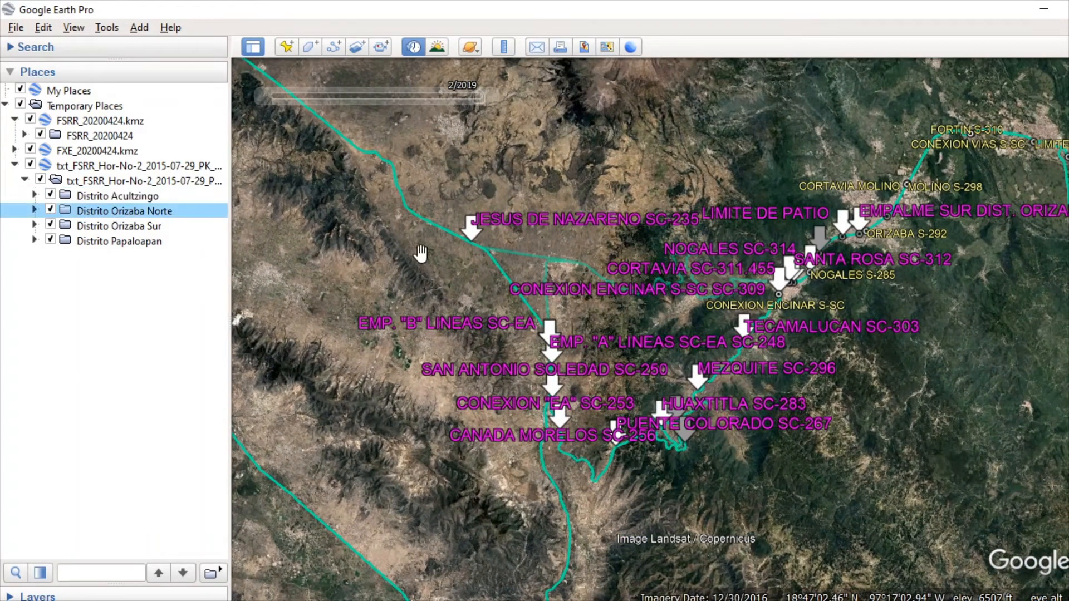
scroll(800, 303, "up", 3)
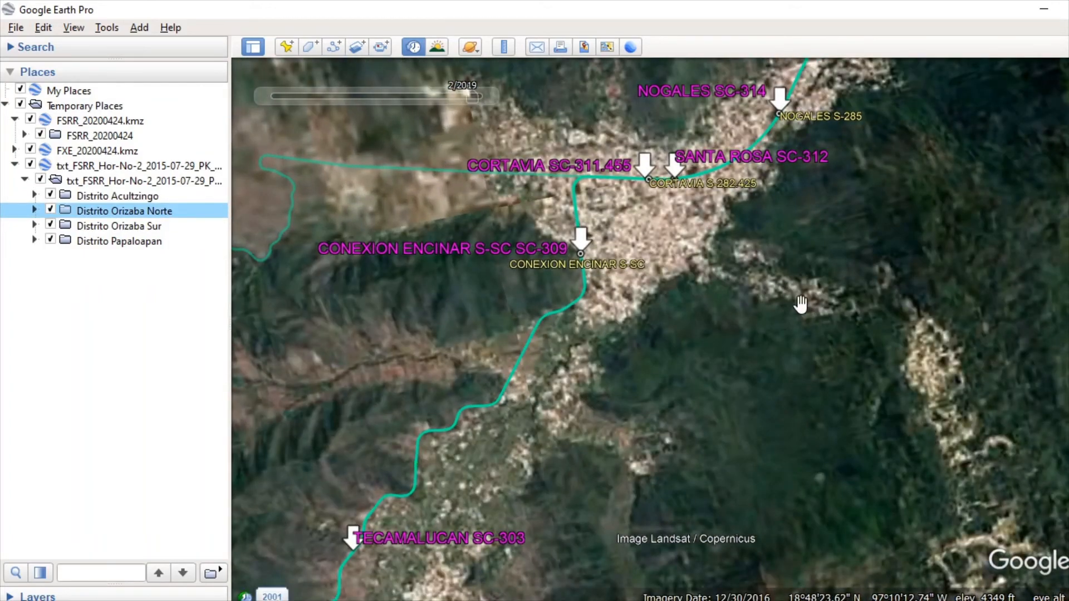
scroll(800, 304, "down", 5)
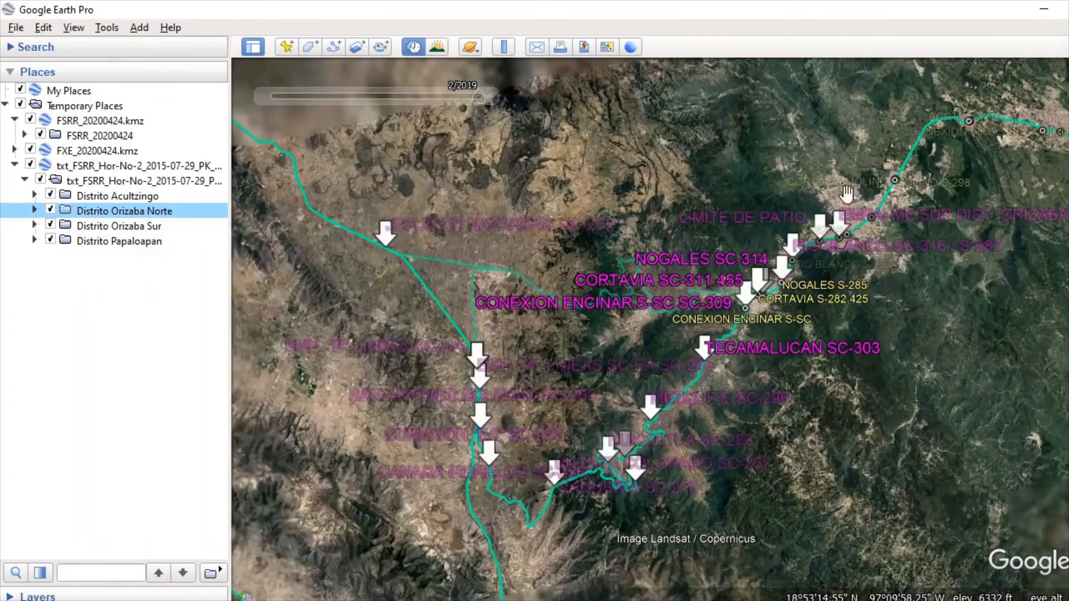
left_click(133, 166)
right_click(133, 164)
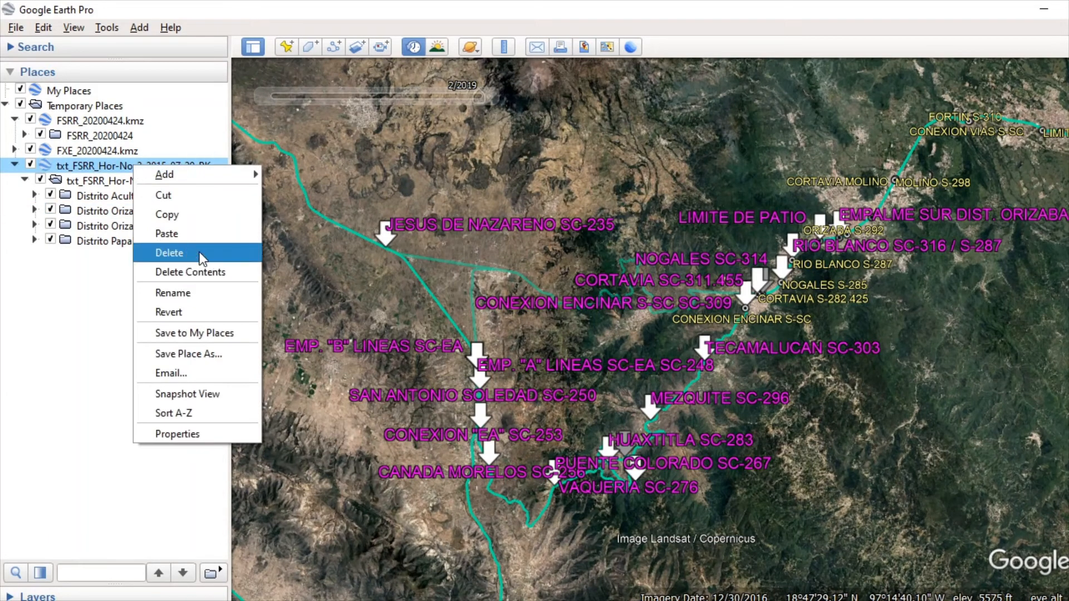
left_click(660, 153)
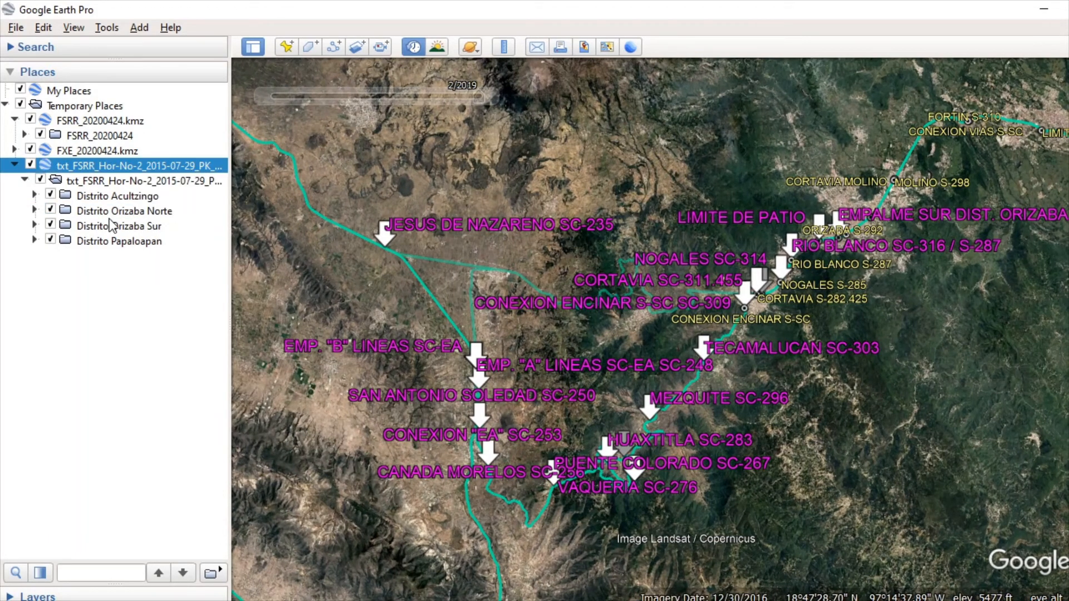
Step: Move the Distrito Orizaba Norte folder above Distrito Acultzingo so it is first in the PK folder
left_click(70, 212)
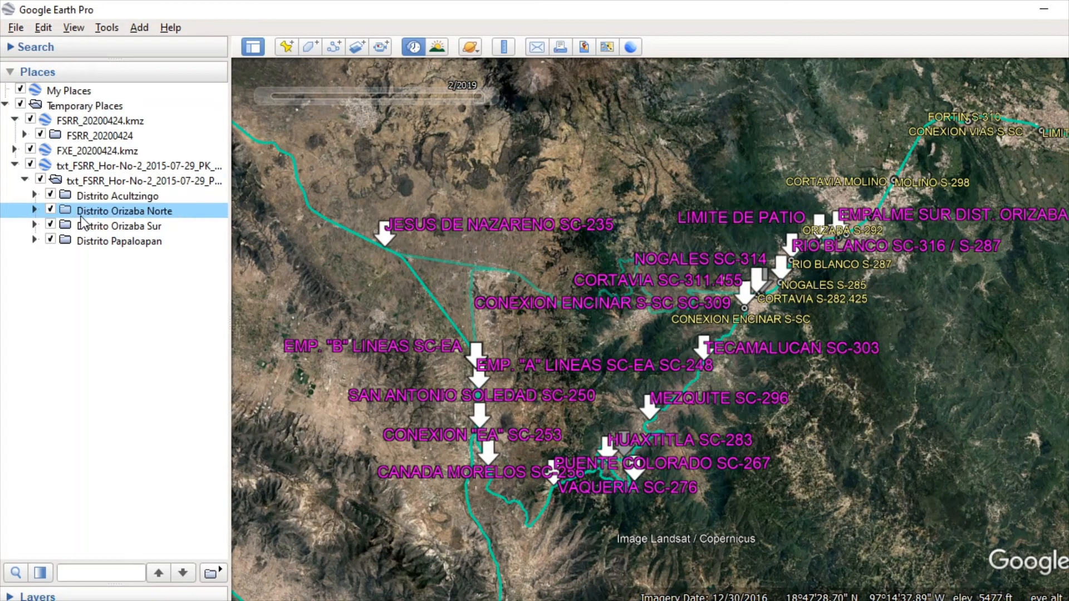
left_click(108, 196)
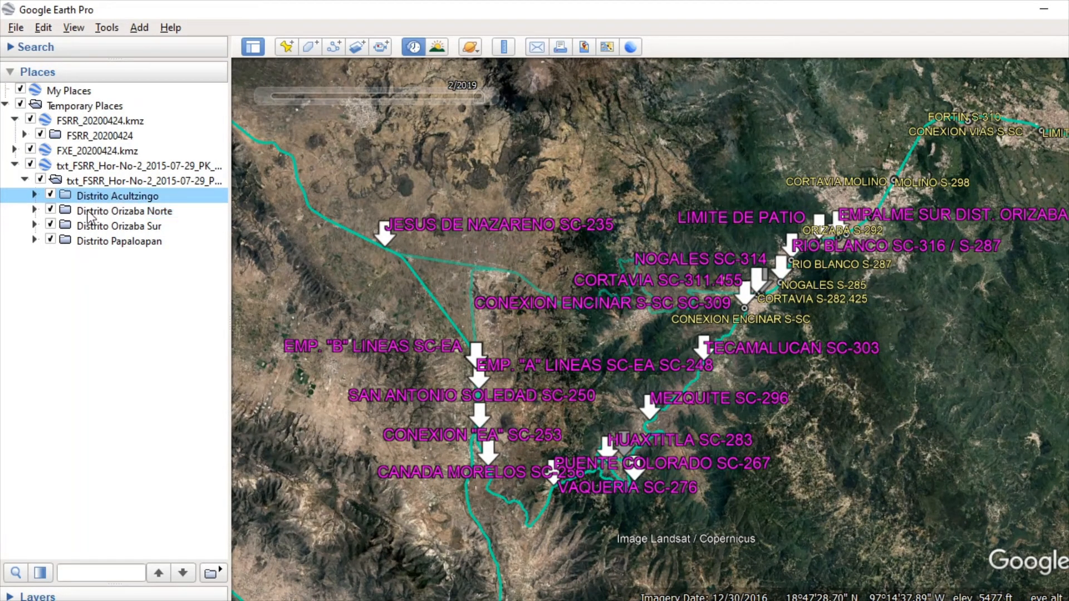
left_click_drag(75, 212, 152, 175)
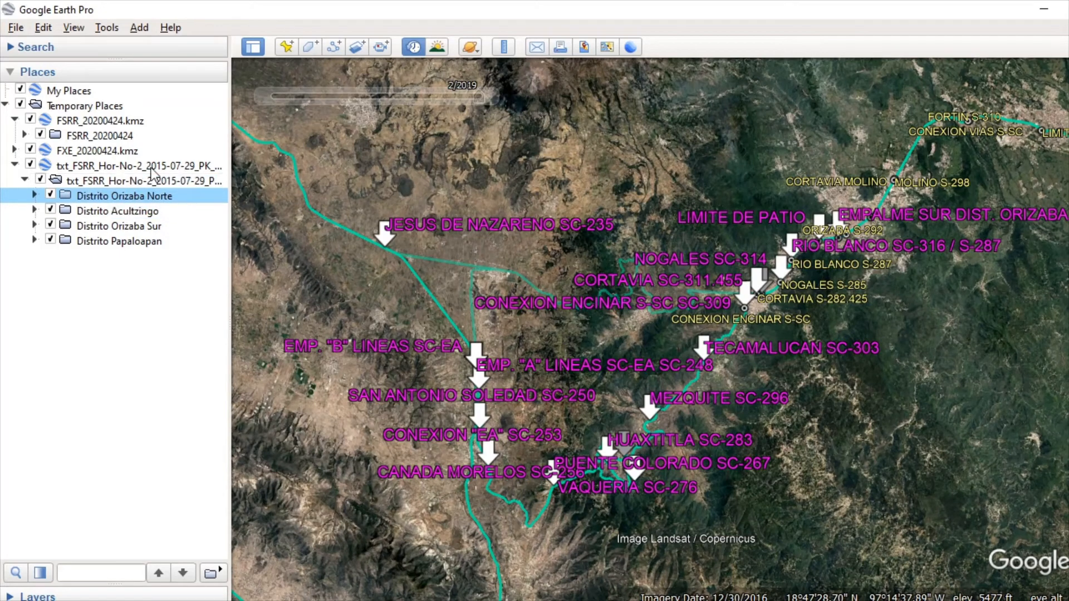
Step: Force all descendants of the txt_FSRR_Hor-No-2_2015-07-29_PK_20200424 folder to share one style: yellow labels and circle icons at scale 0.7
left_click(126, 181)
right_click(125, 181)
mouse_move(183, 191)
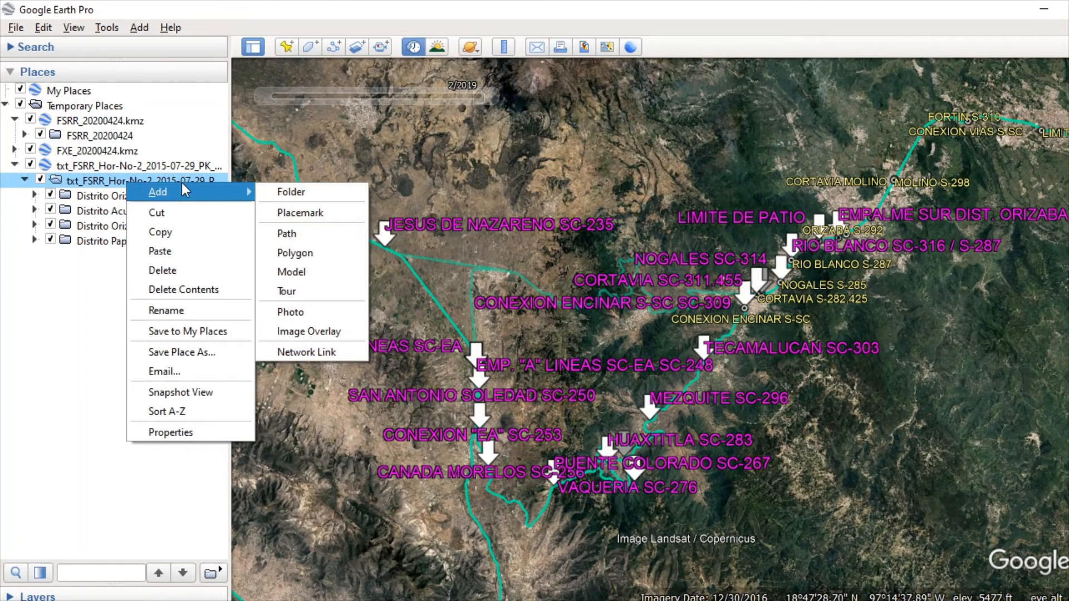
left_click(238, 429)
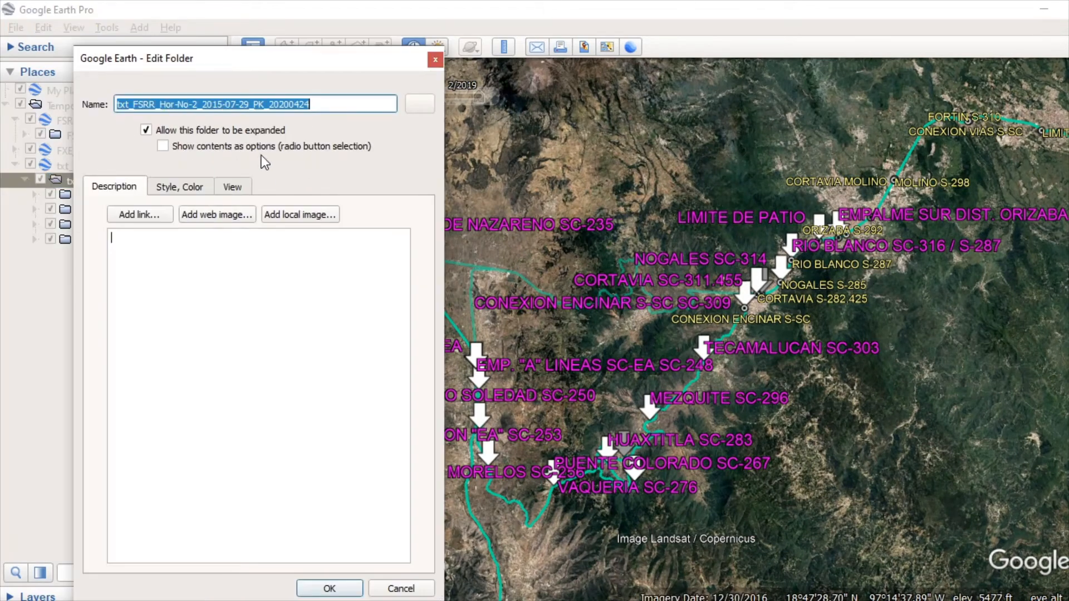
left_click_drag(237, 56, 572, 75)
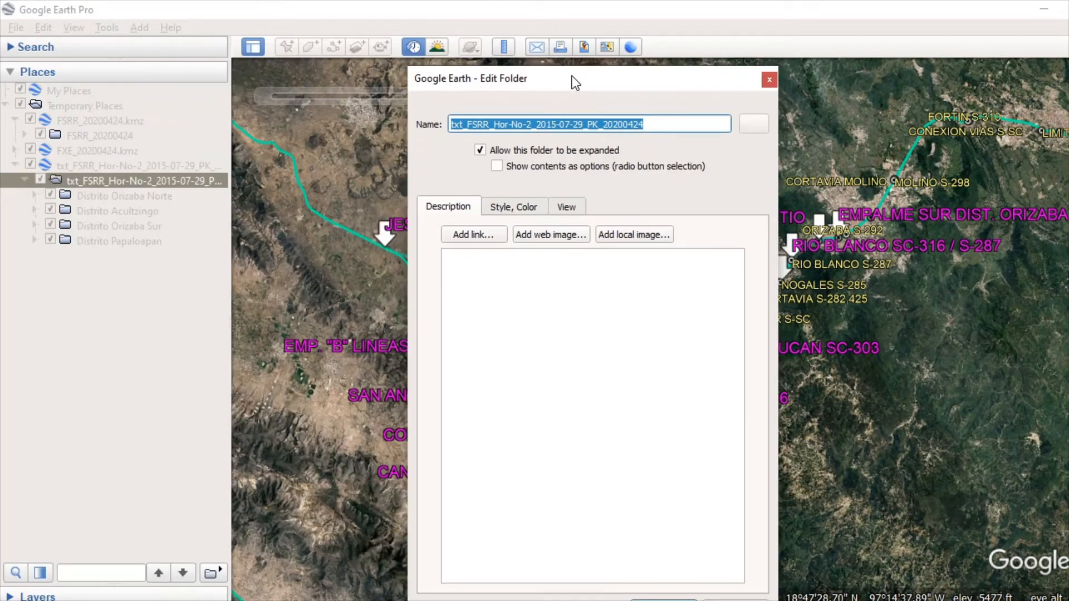
left_click(510, 207)
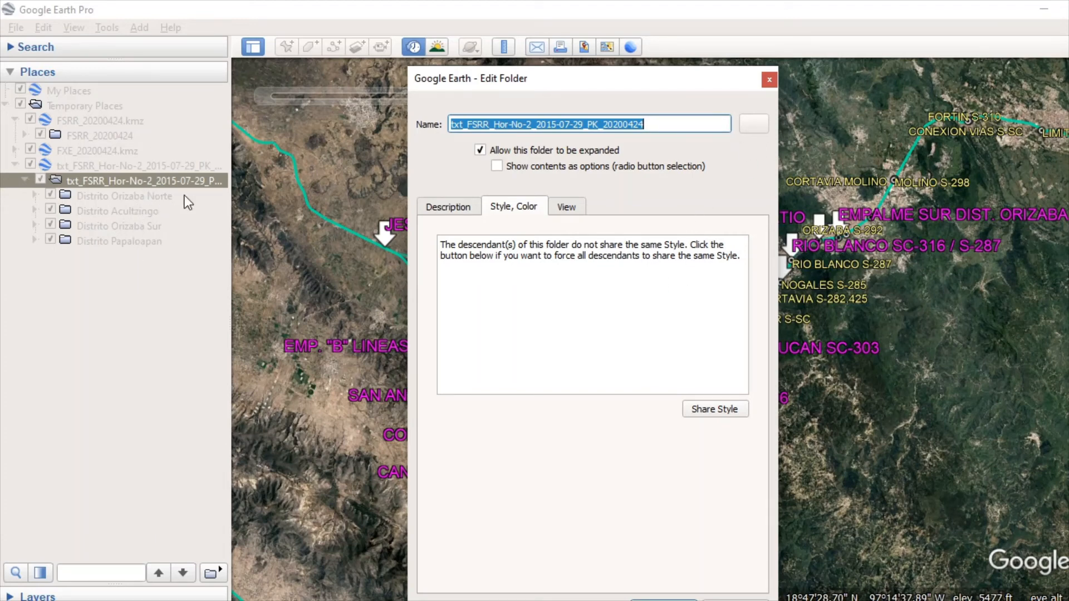
left_click_drag(683, 76, 527, 44)
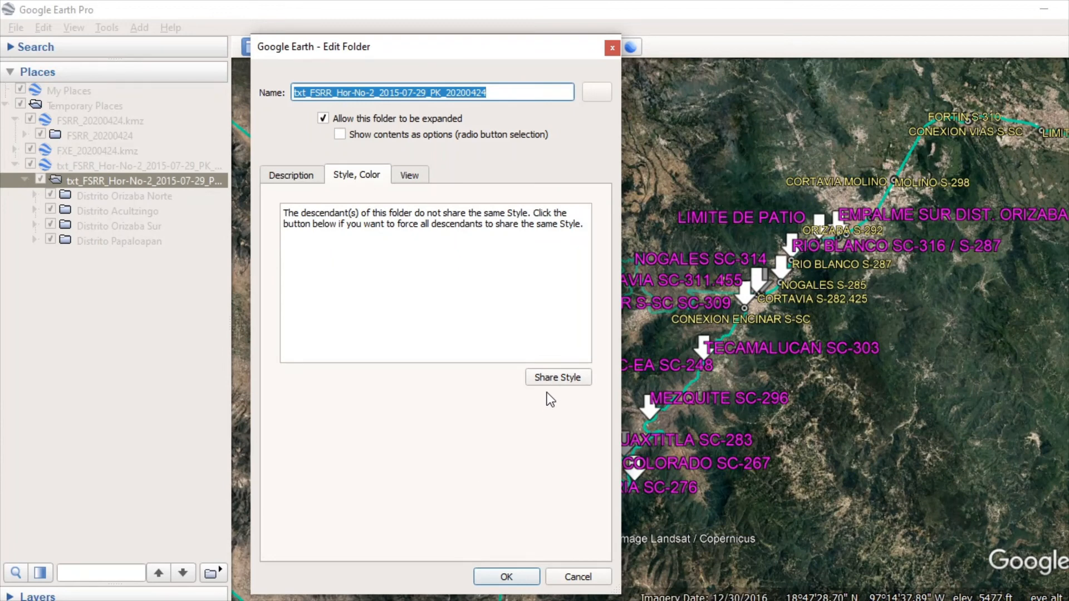
left_click(556, 377)
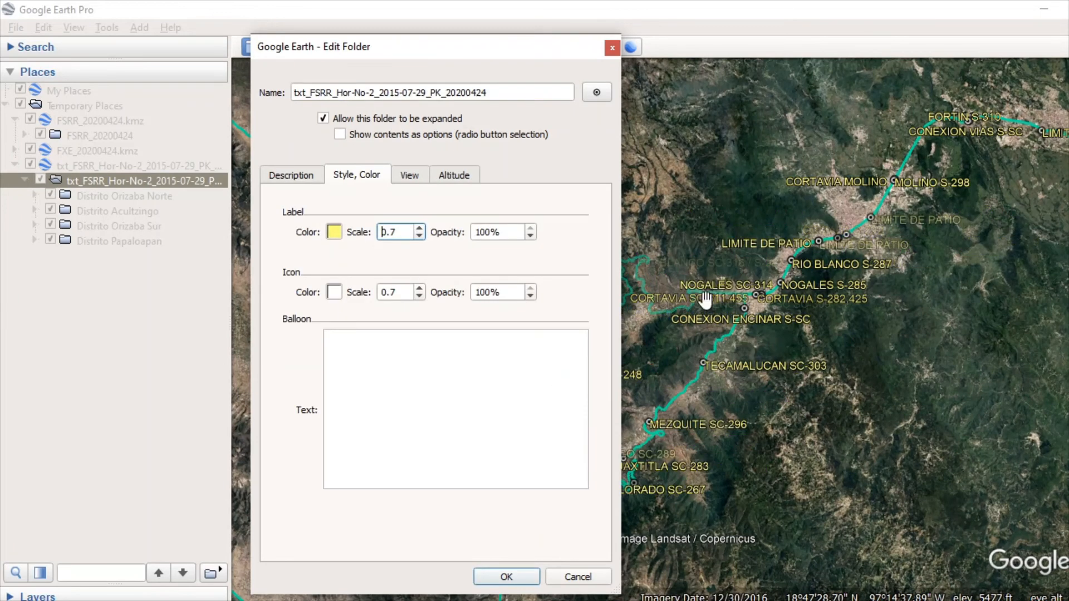
left_click(505, 577)
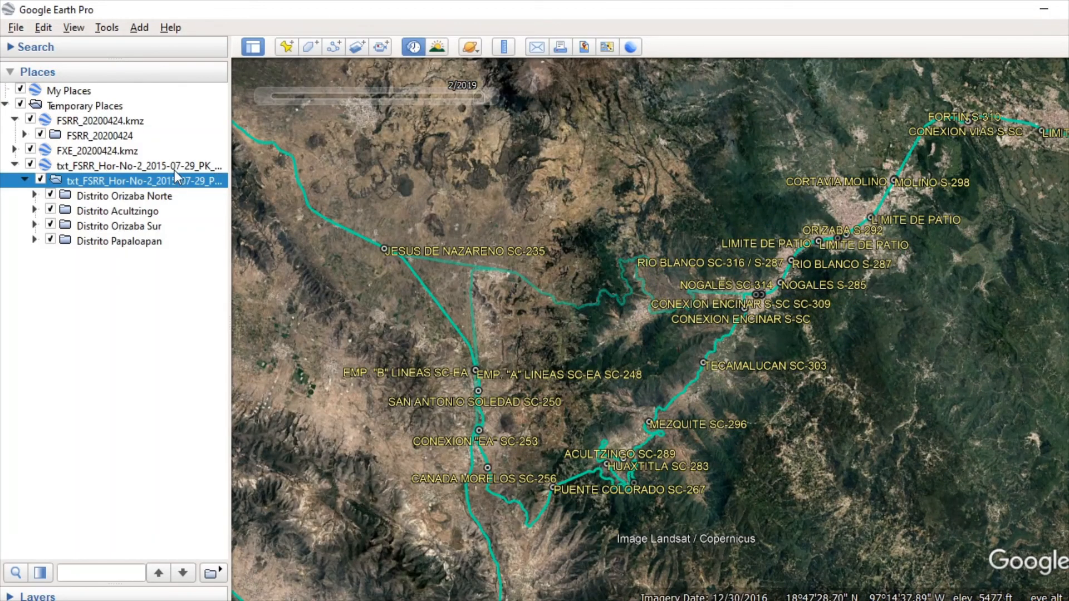
Step: Move the Distrito Acultzingo folder back above Distrito Orizaba Norte, and select the other district folders in turn down to Distrito Papaloapan
left_click(119, 198)
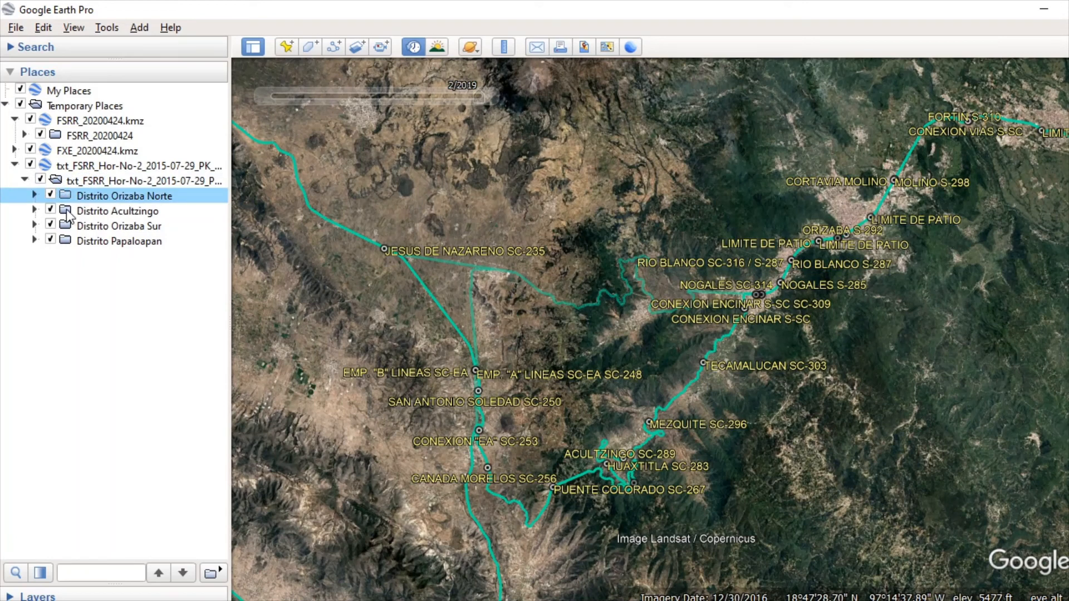
left_click_drag(68, 214, 111, 191)
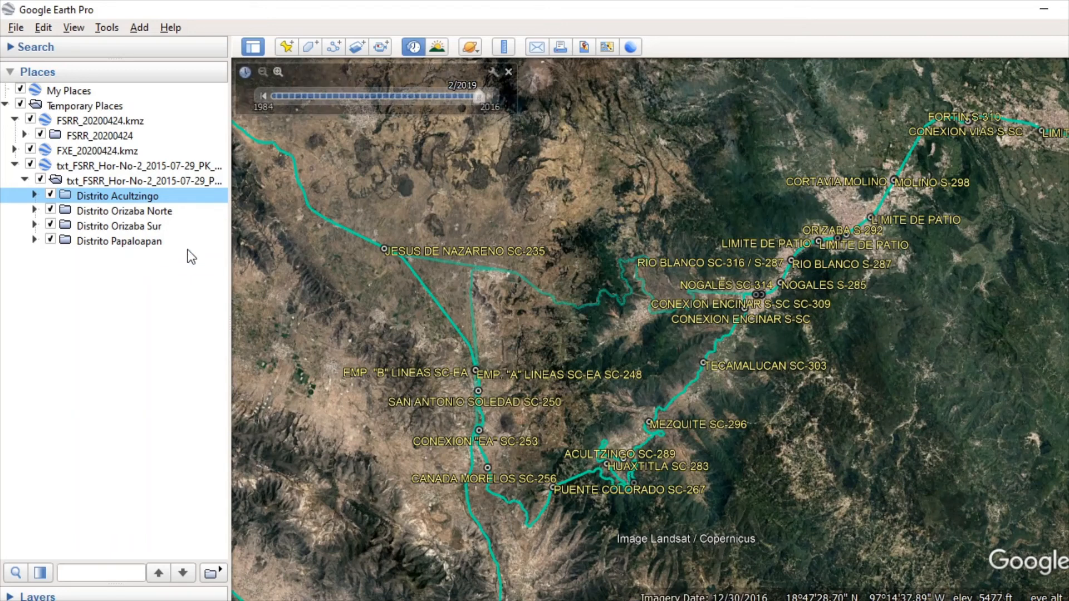
left_click(131, 213)
left_click(134, 227)
left_click(144, 242)
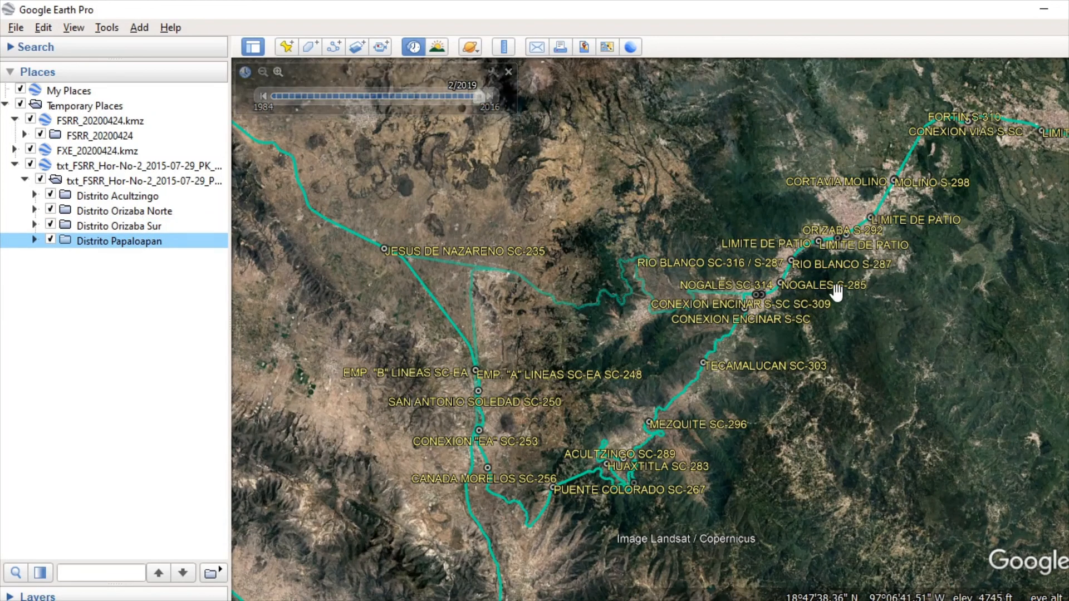
Step: Examine the restyled PK stations across all districts as far as Veracruz against the wider rail network, and select the txt_FSRR_Hor-No-2_2015-07-29_PK folder inside its file
scroll(835, 295, "down", 5)
left_click_drag(852, 366, 820, 371)
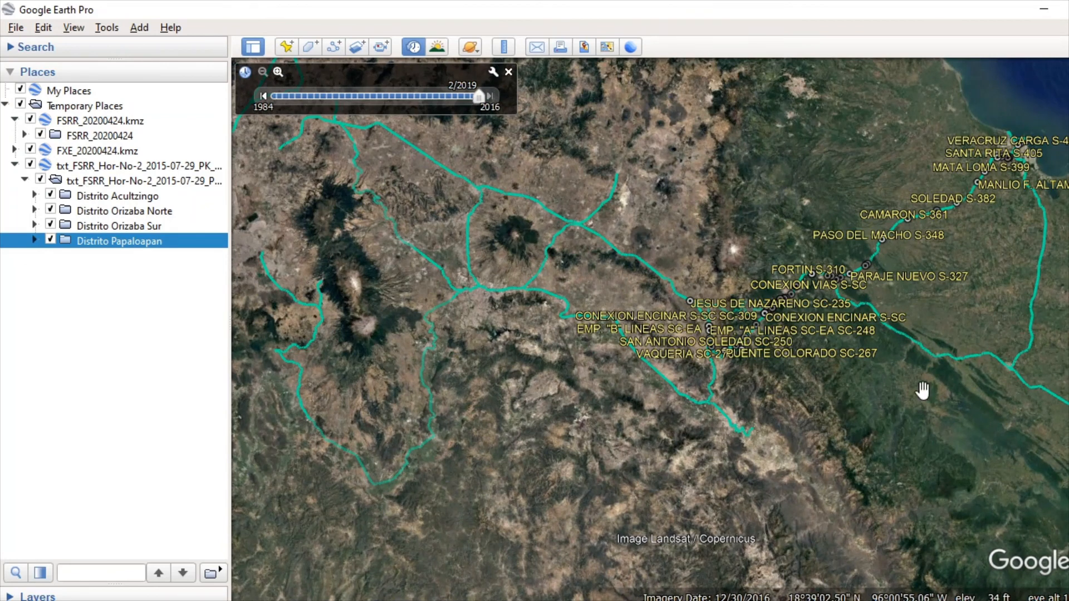
left_click_drag(922, 390, 896, 393)
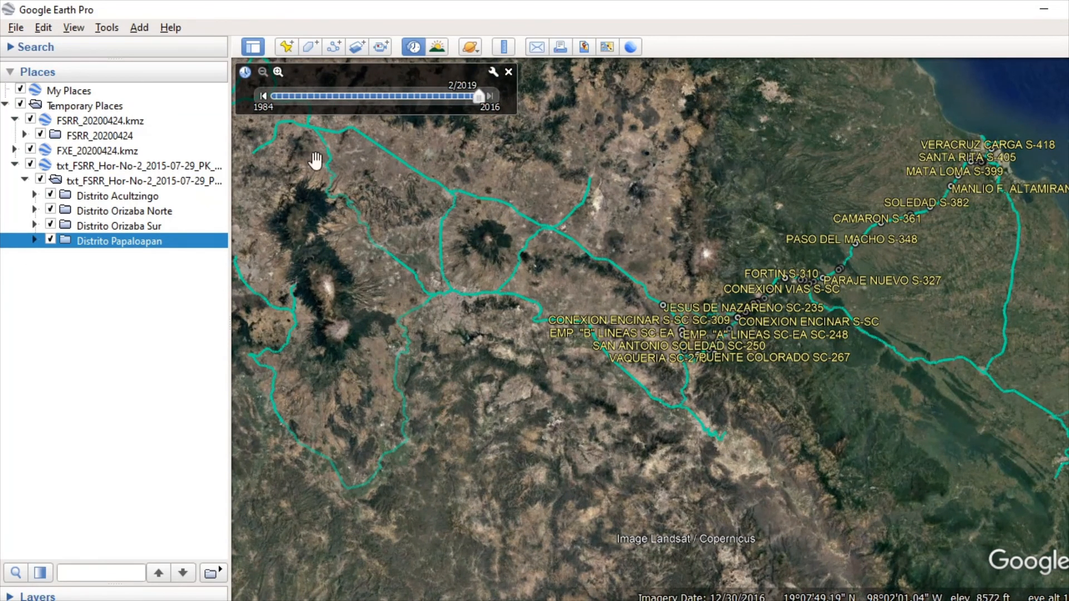
left_click(119, 167)
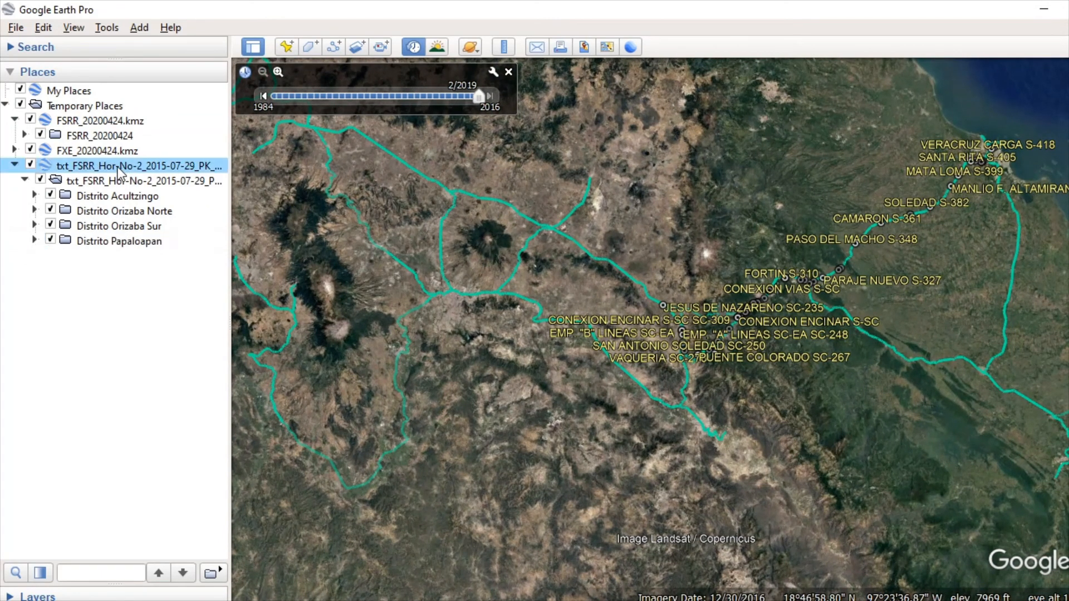
left_click_drag(540, 295, 559, 249)
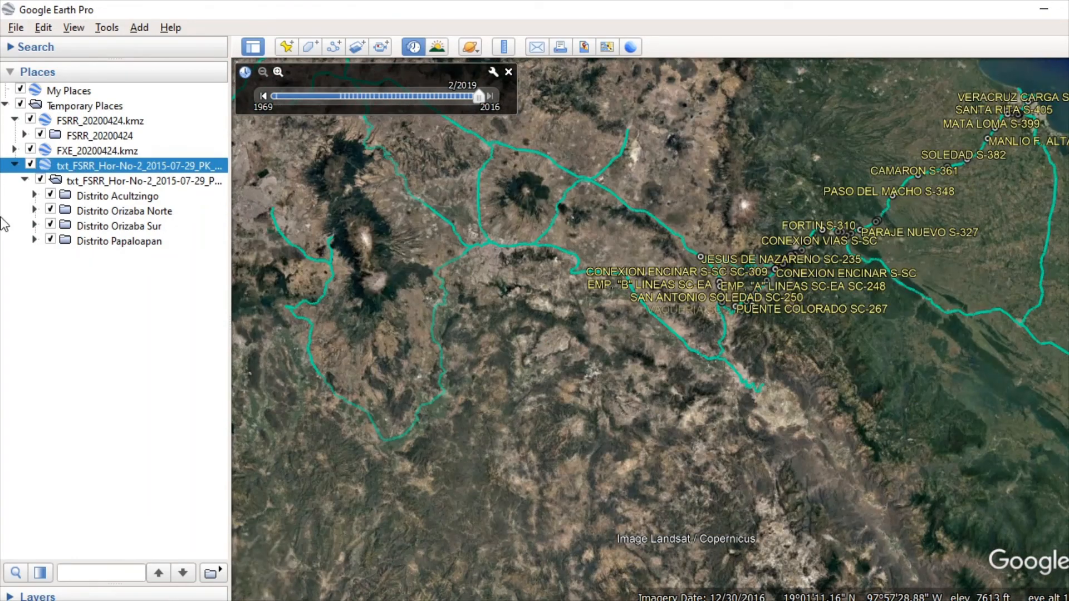
left_click(42, 184)
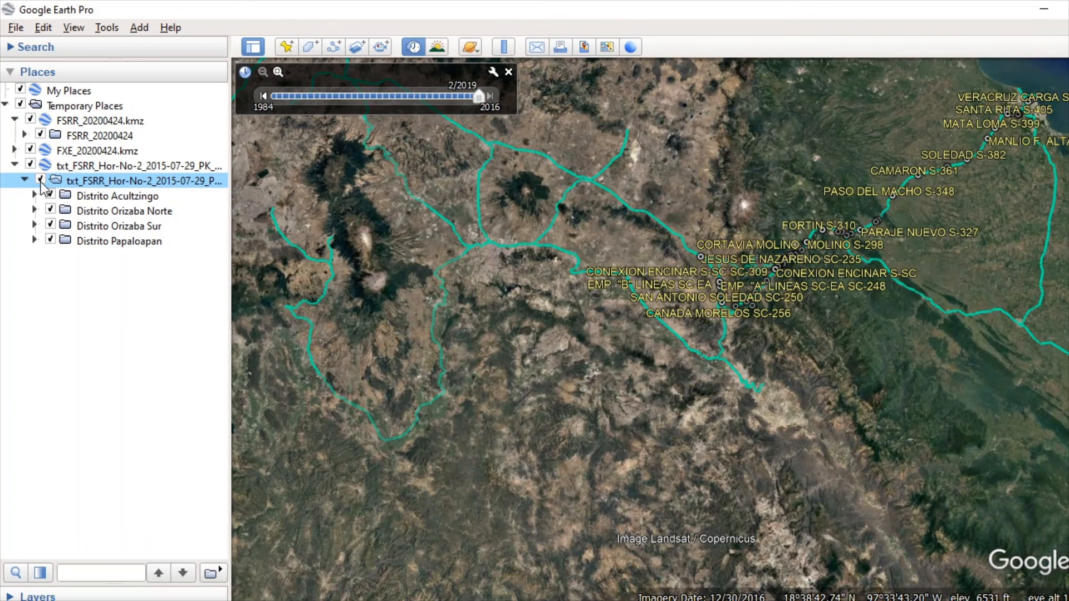
left_click_drag(847, 357, 831, 378)
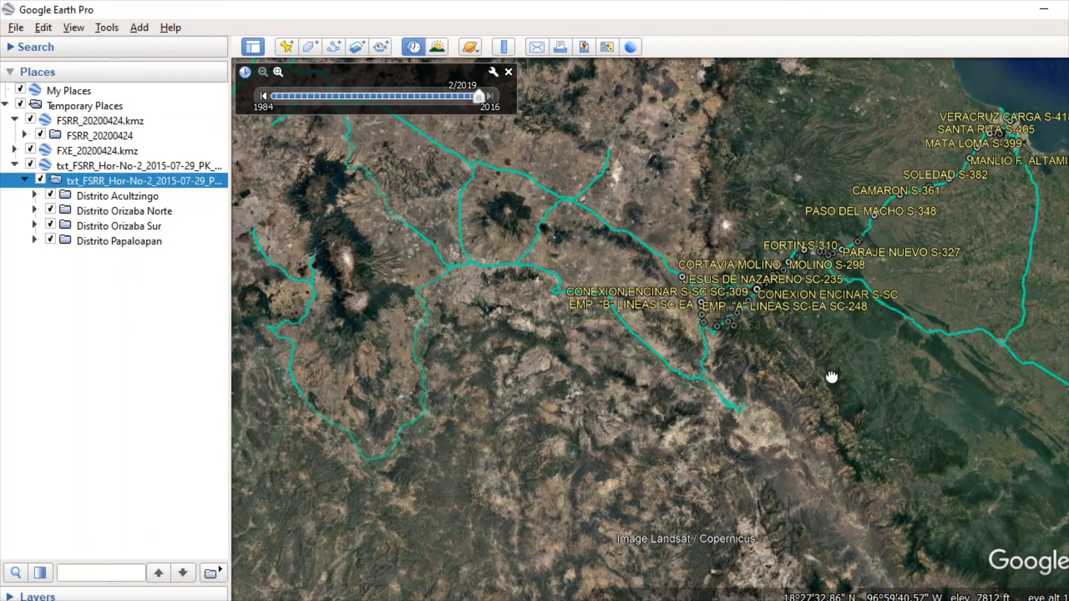